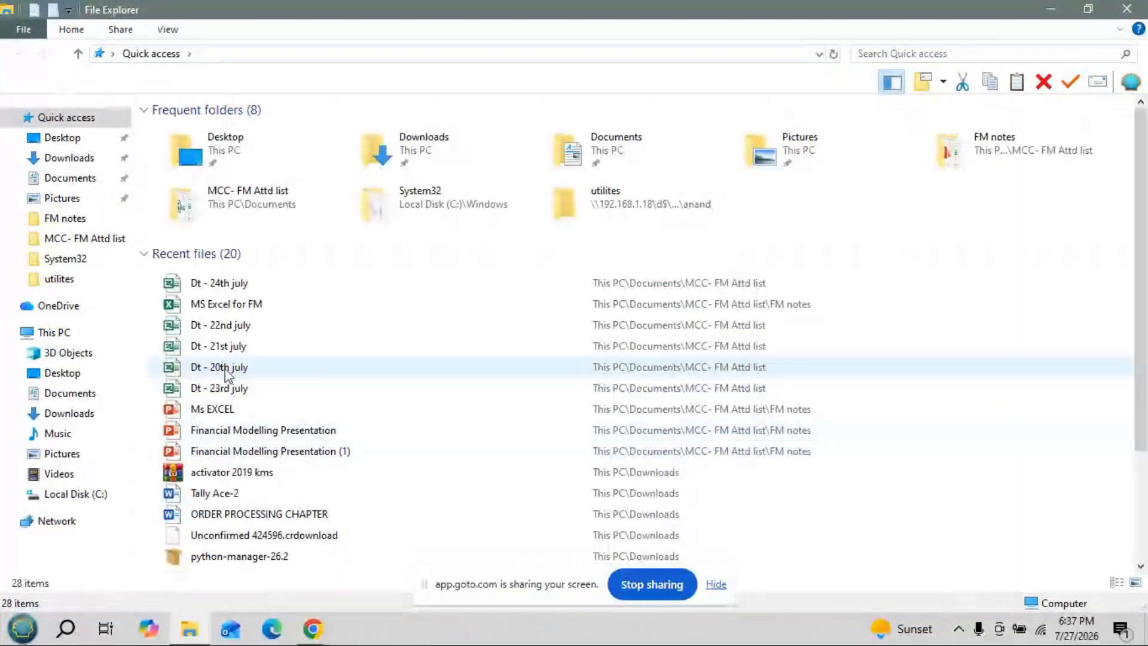
- Open the MS Excel for FM workbook from Recent files and hide the screen-sharing bar
double_click(239, 306)
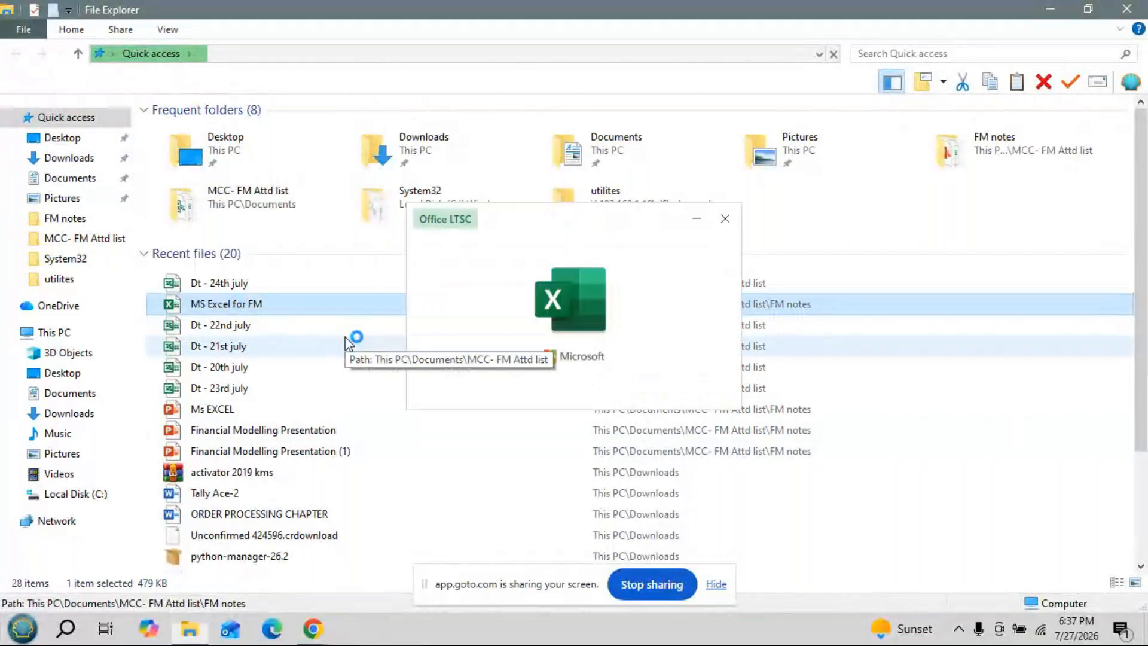
click(716, 584)
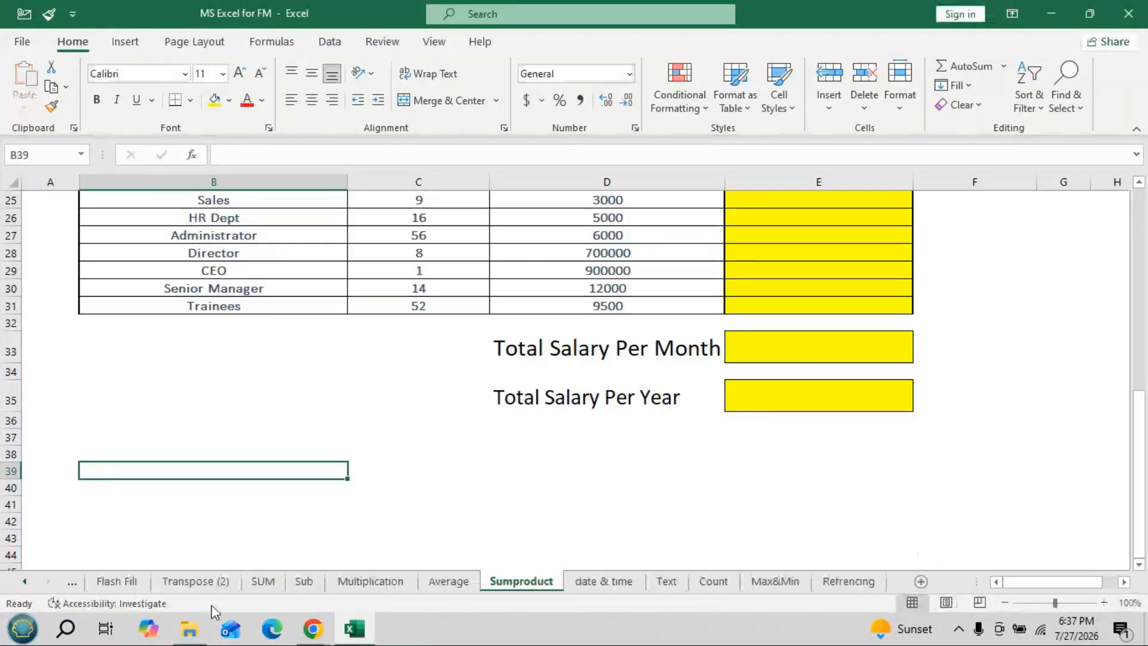
- Switch to the Refrencing sheet and scroll through its hourly wages and 10% GST tables
click(855, 583)
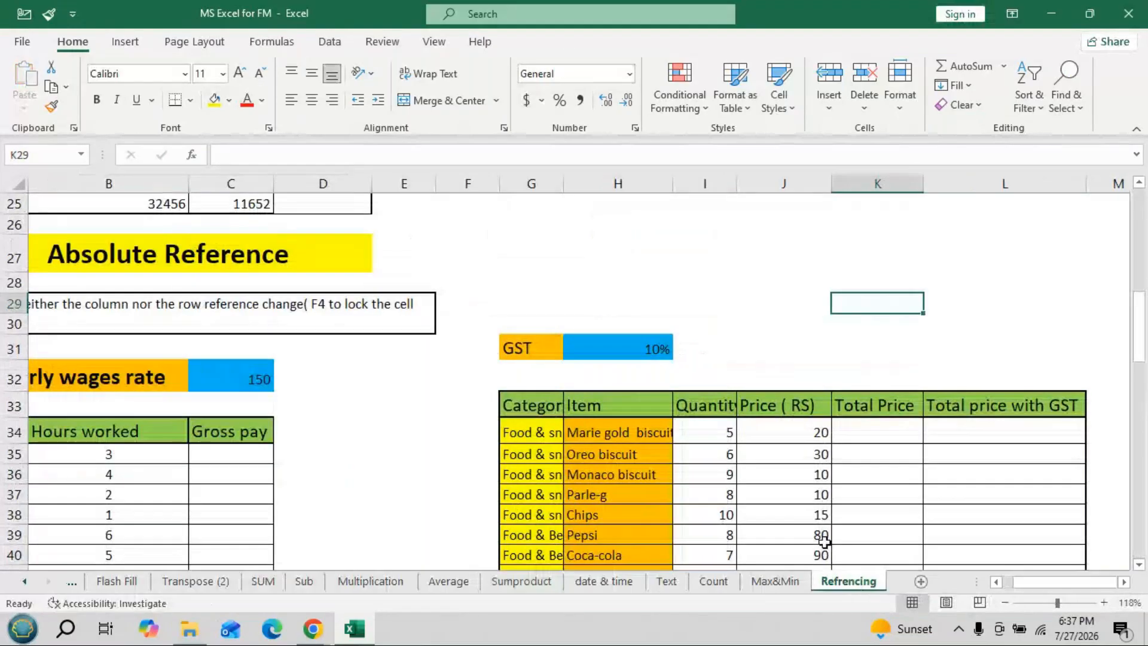
scroll(823, 541, down, 2)
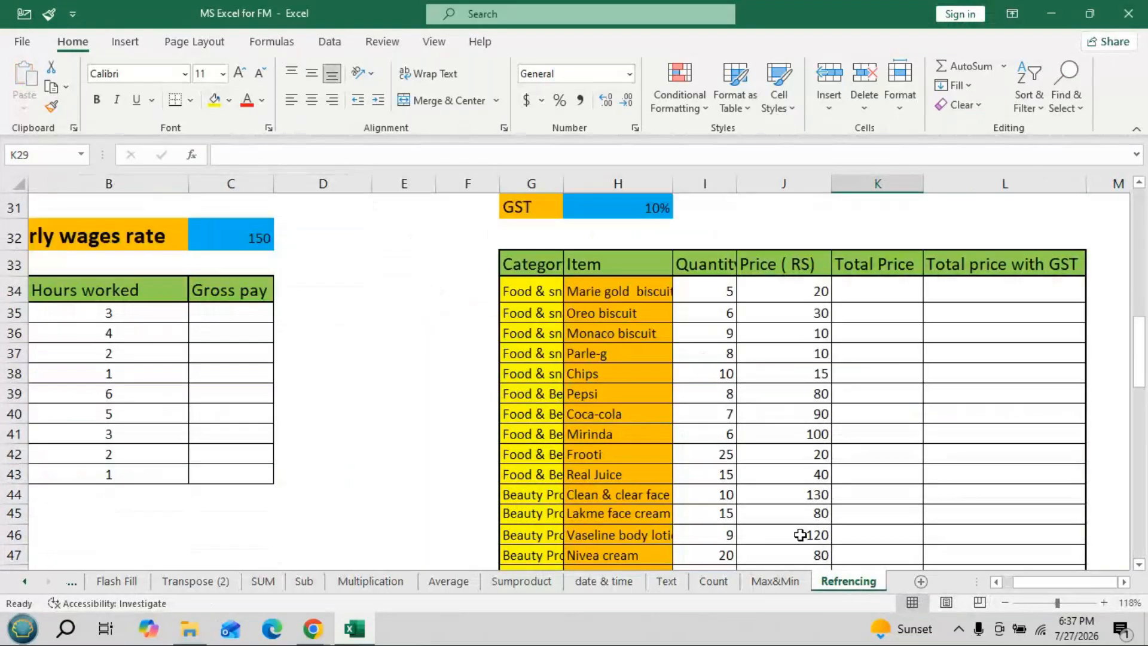
scroll(837, 567, left, 1)
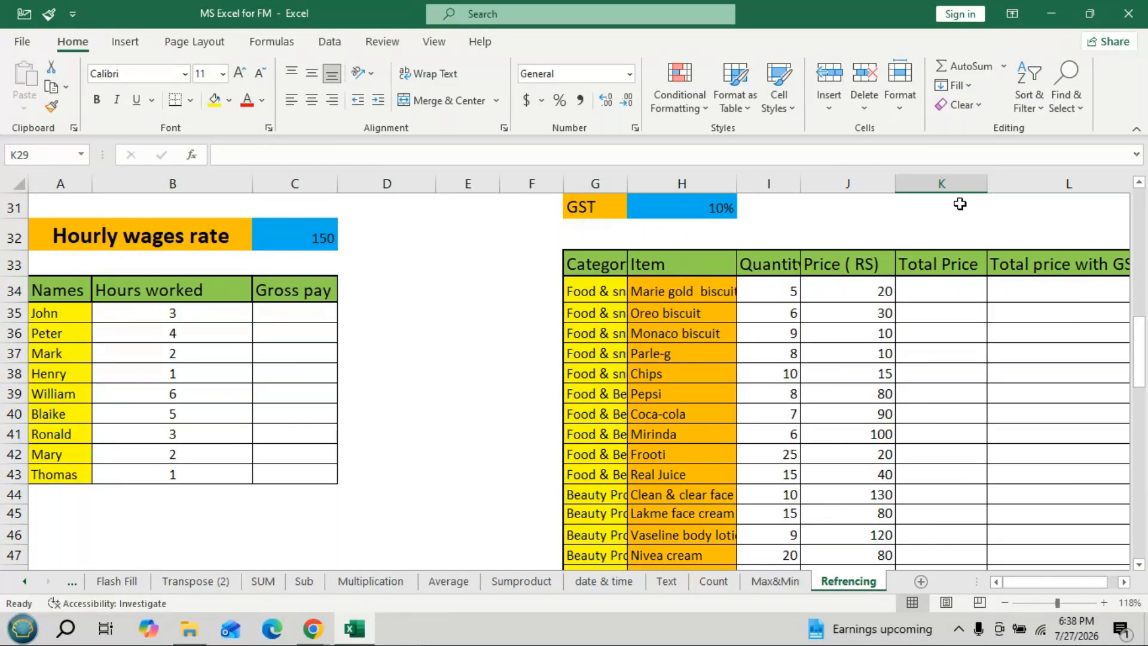
- Close MS Excel for FM and open Pivot Assg from the Downloads folder
click(1128, 13)
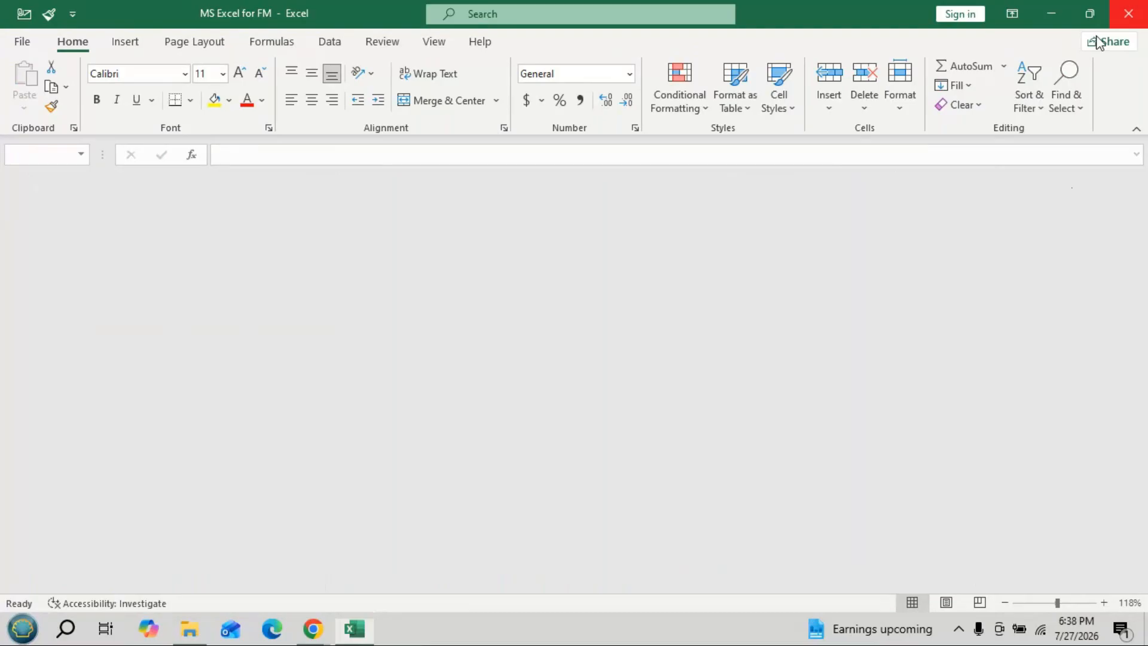
click(79, 412)
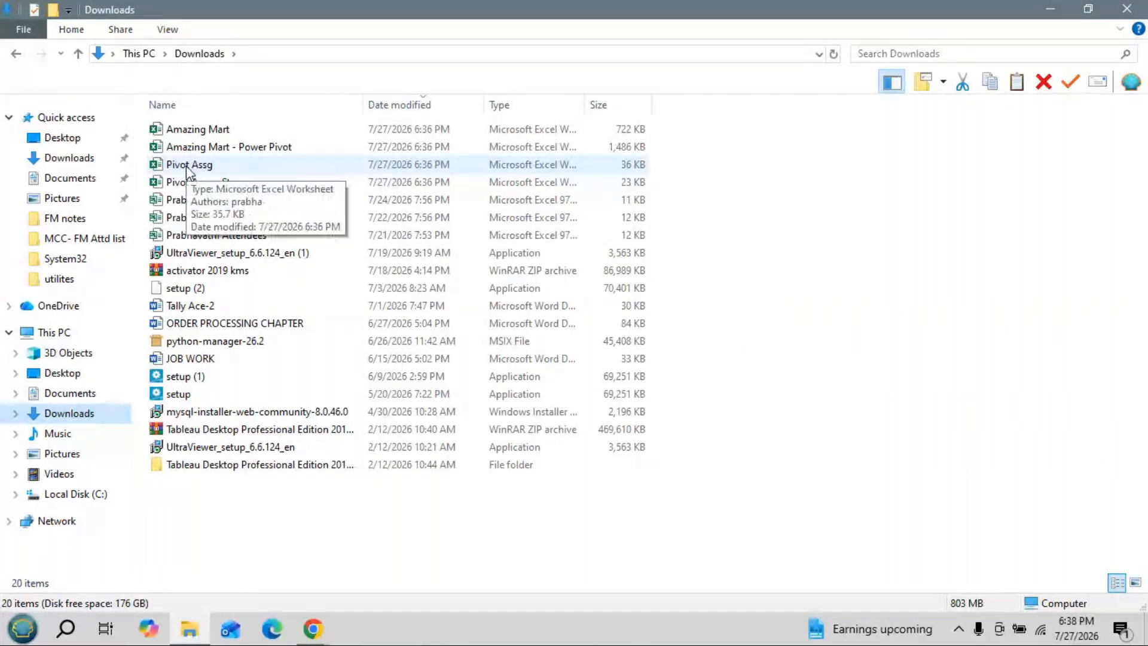
double_click(190, 171)
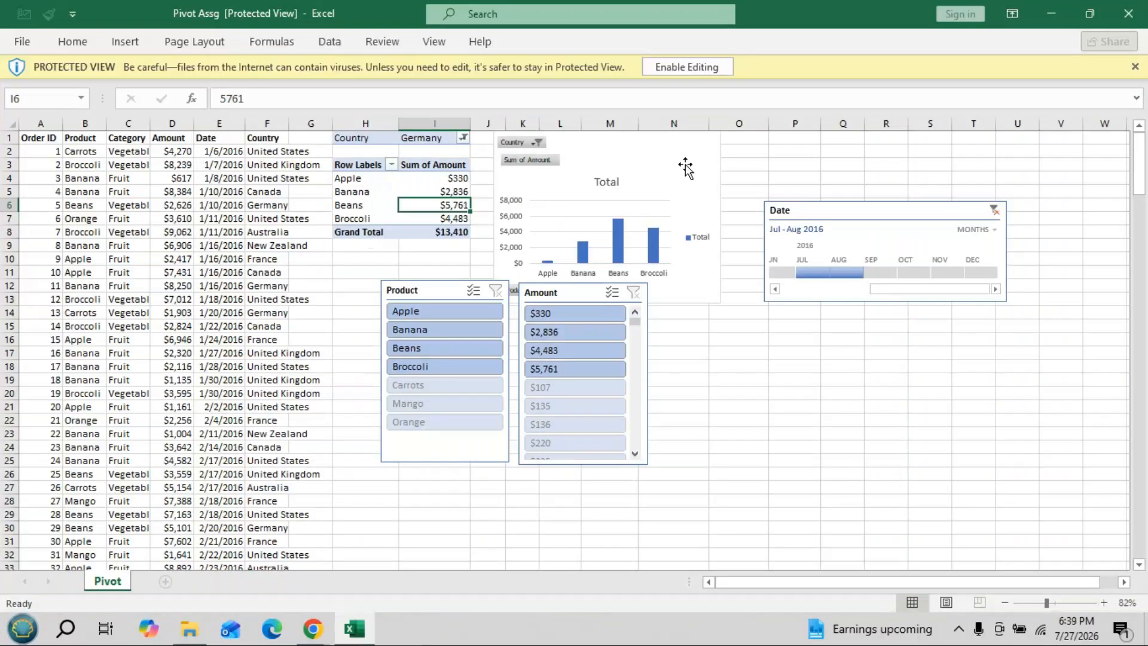
- Enable editing in Pivot Assg, then open Pivot Assg - Stu with its password and enable editing
click(675, 67)
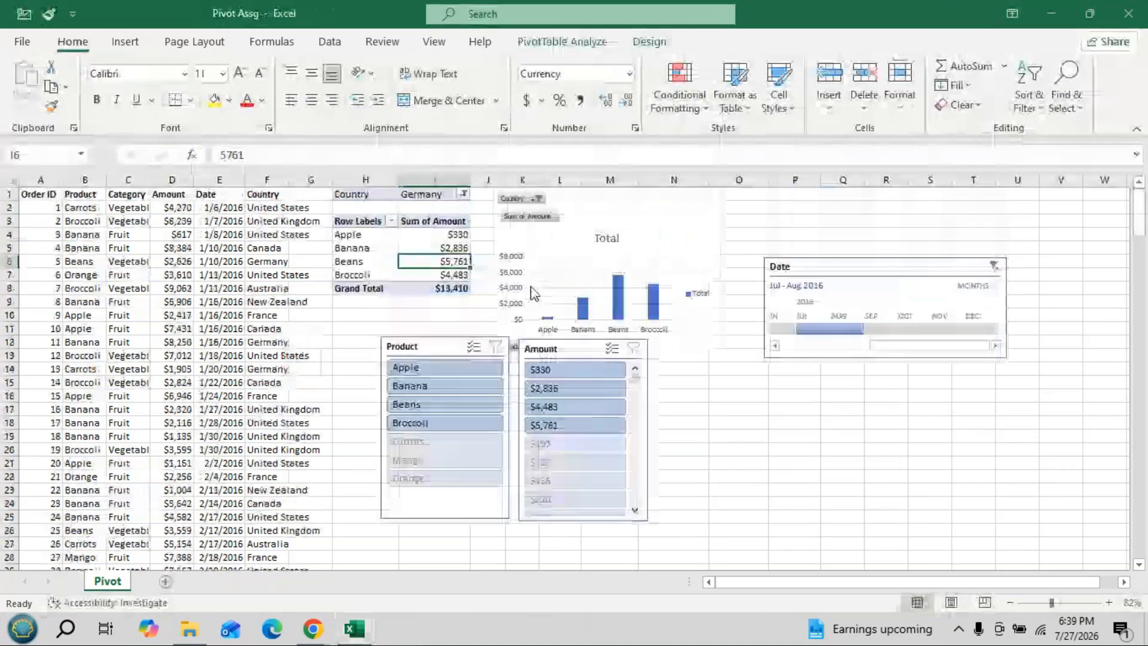
click(1052, 18)
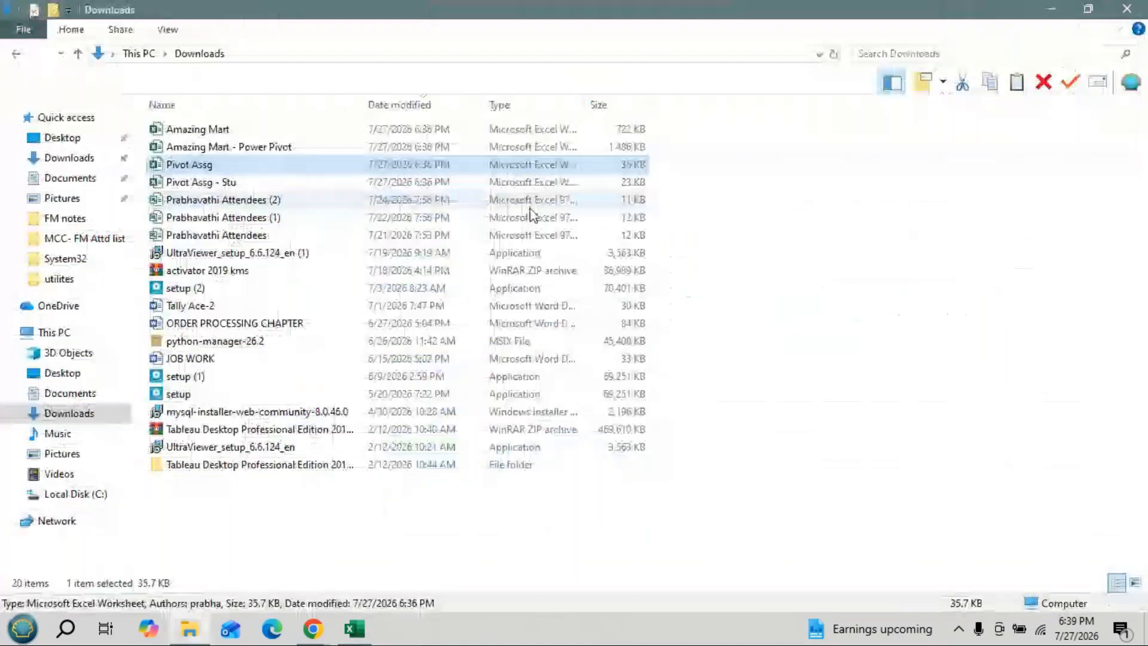
click(180, 184)
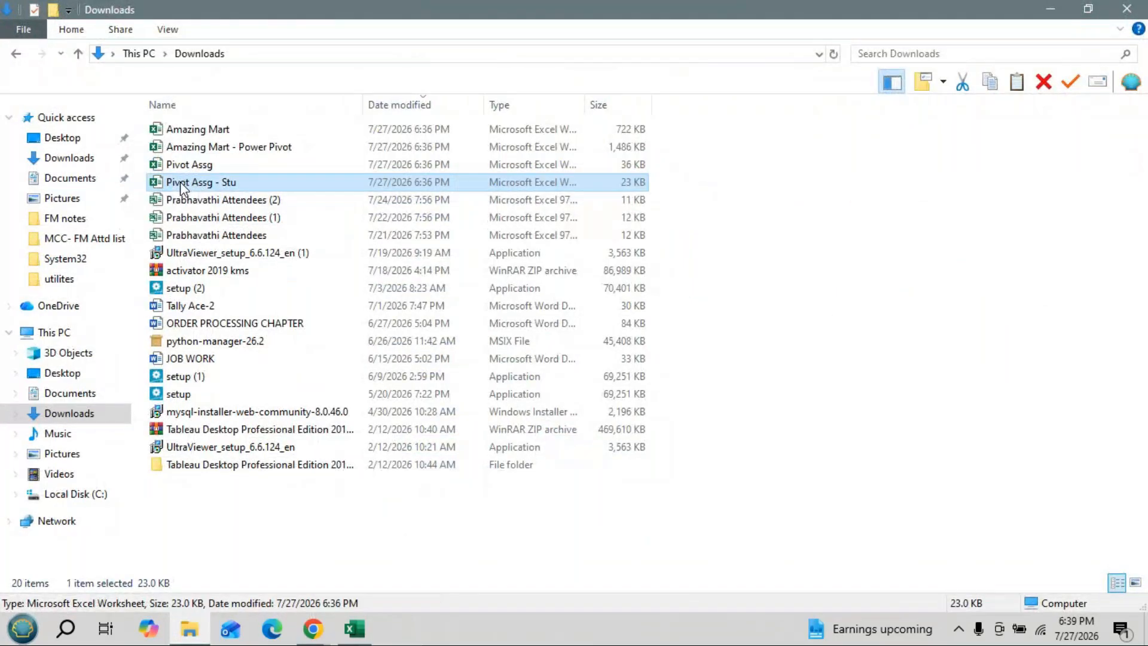
double_click(181, 182)
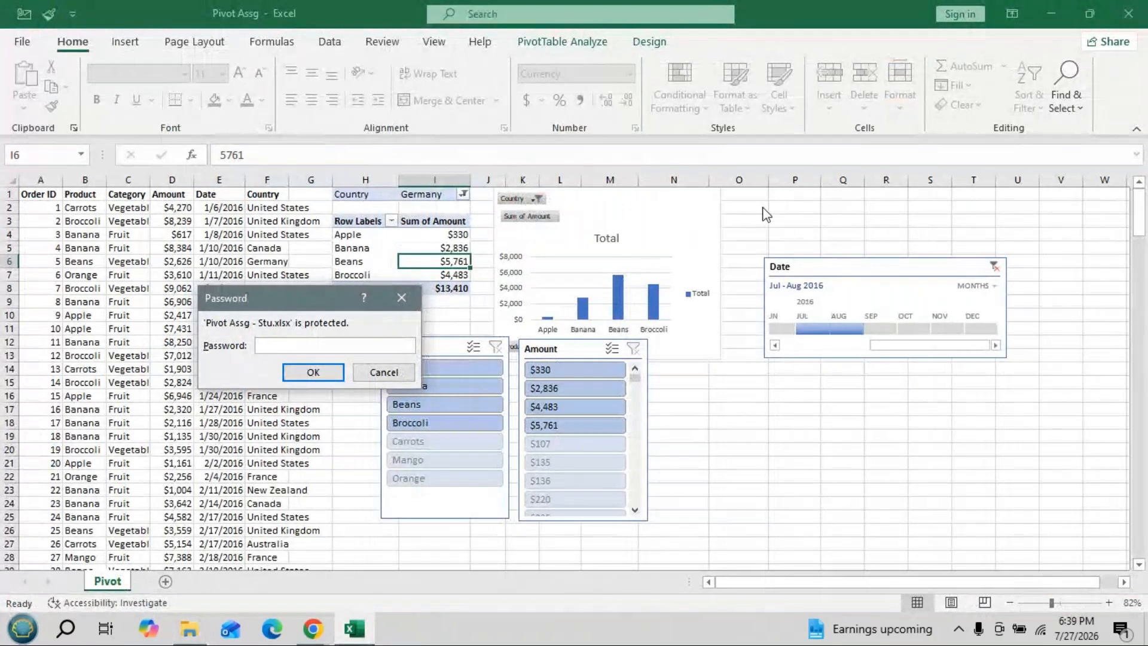
text(12345)
key(Return)
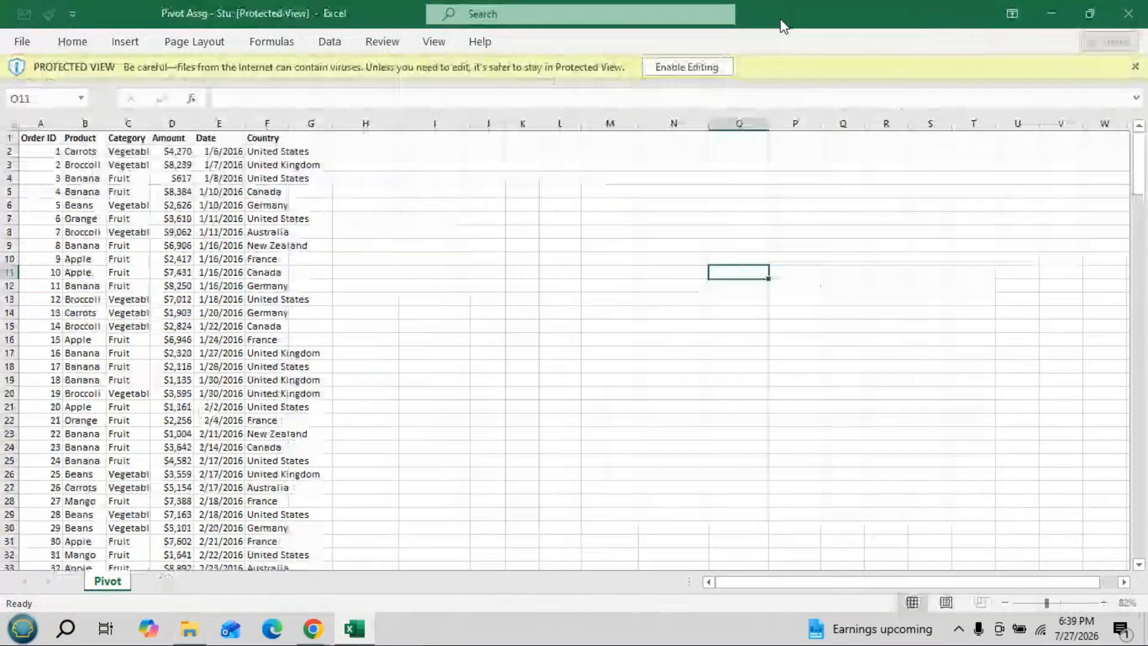
click(687, 68)
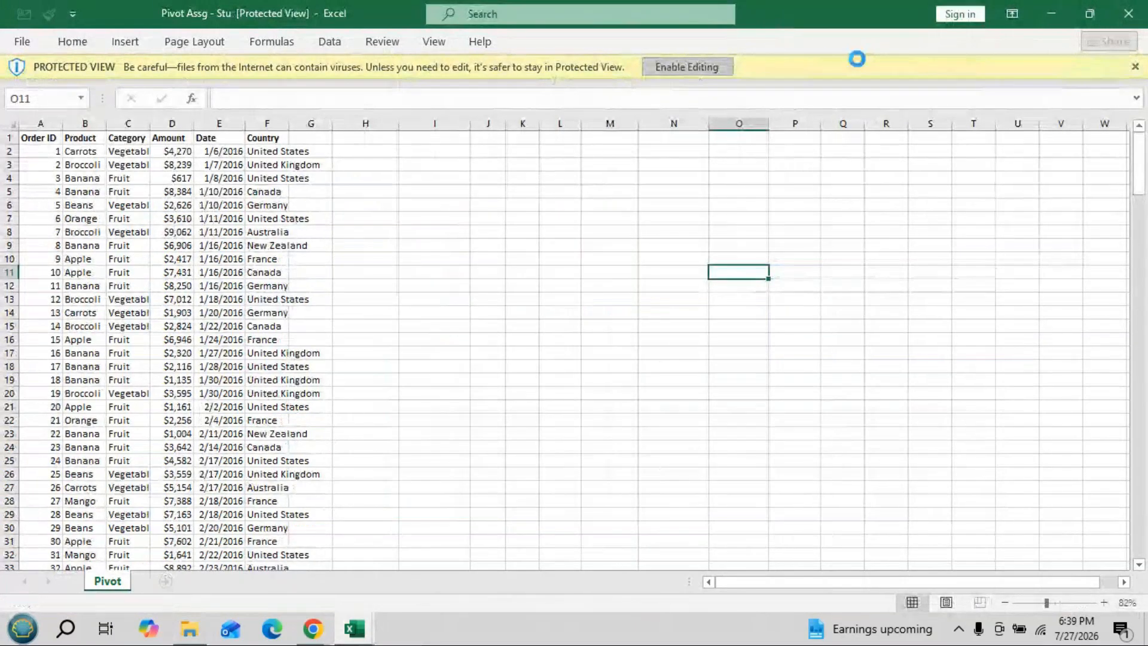
click(186, 632)
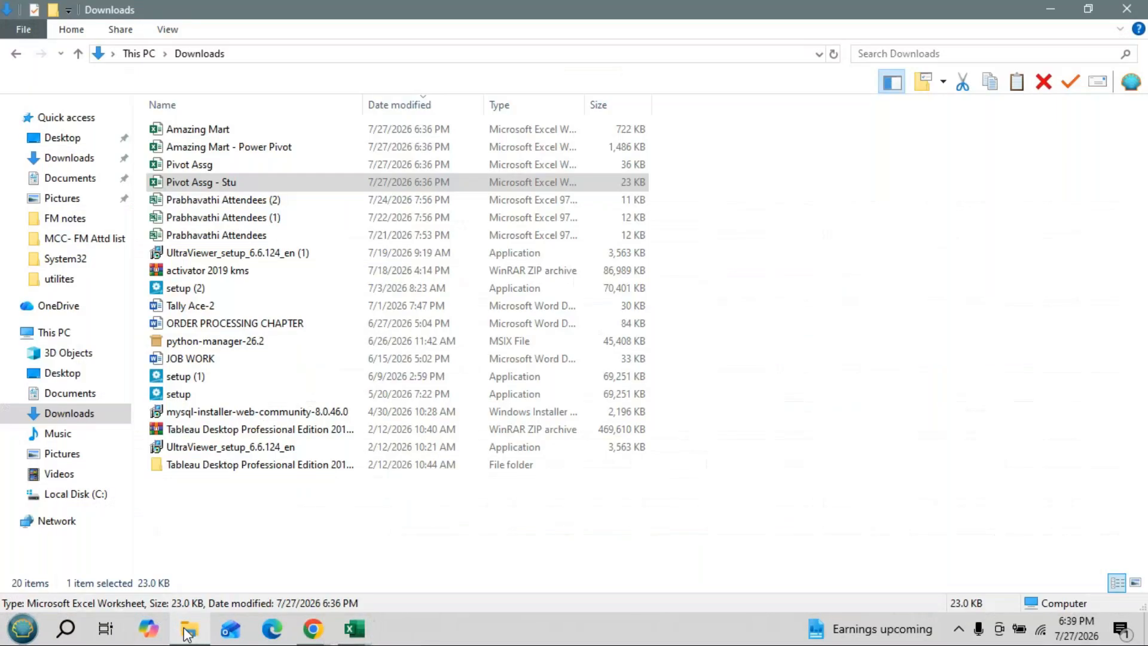
click(1117, 12)
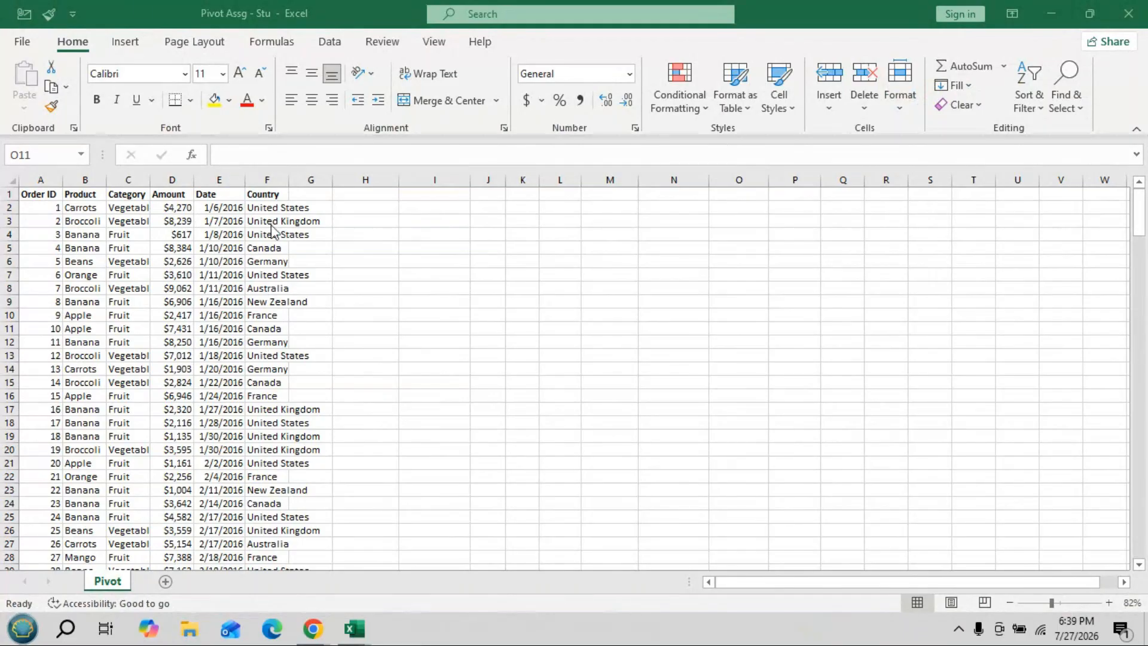
click(360, 224)
drag(288, 180, 330, 180)
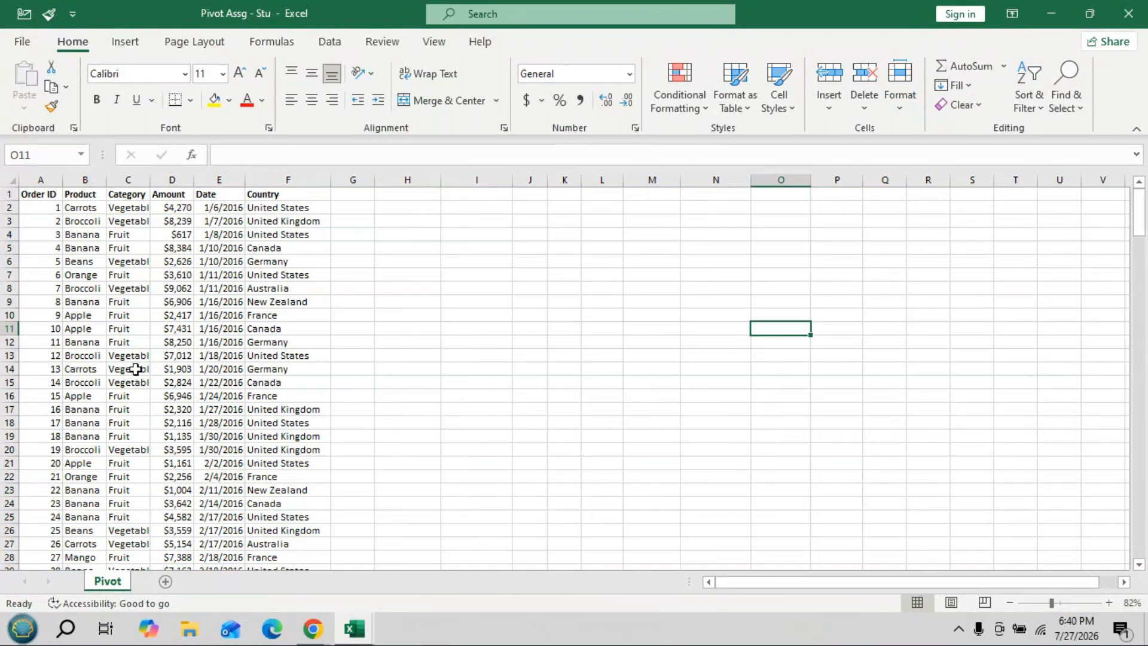
click(103, 342)
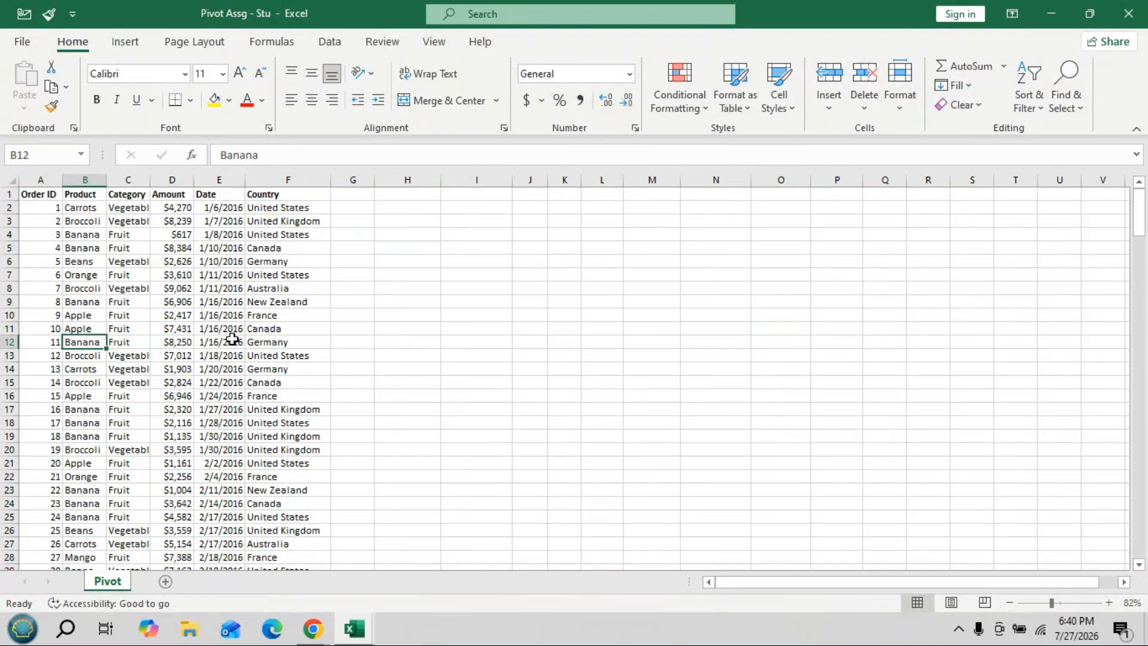
click(50, 193)
key(Right)
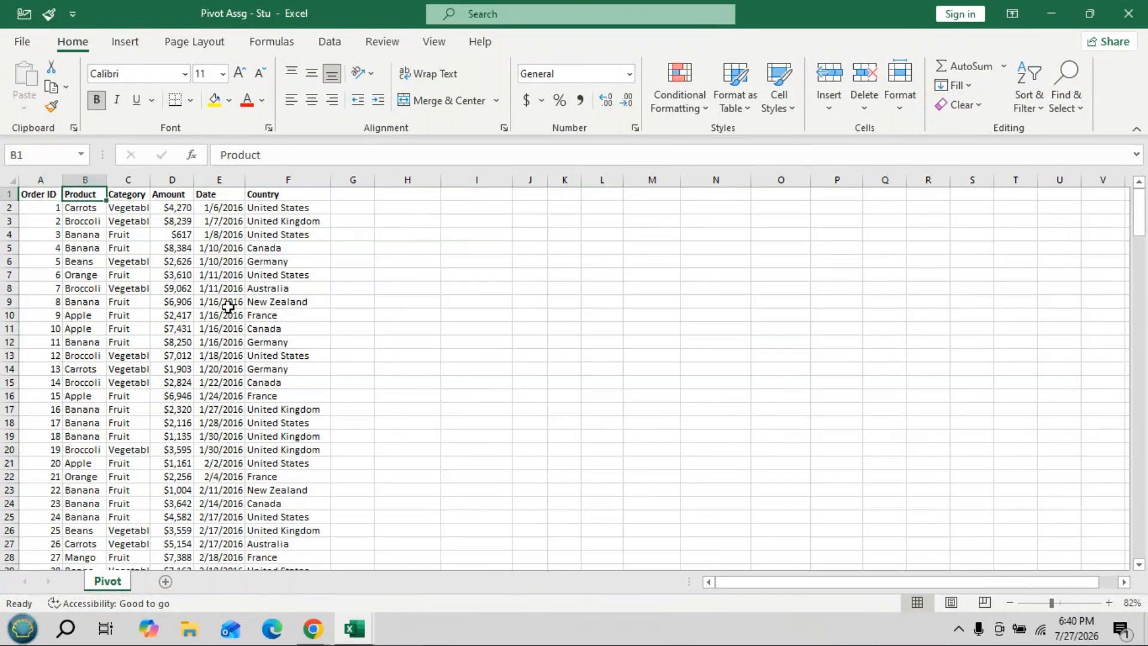
key(Right)
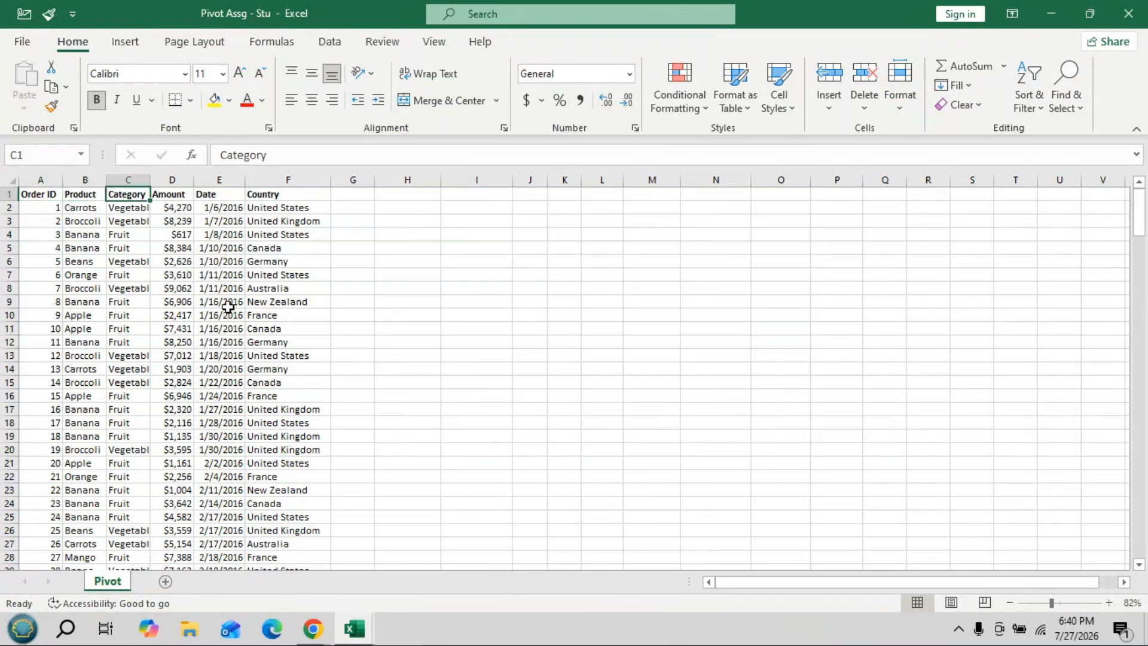
key(Right)
key(Right)
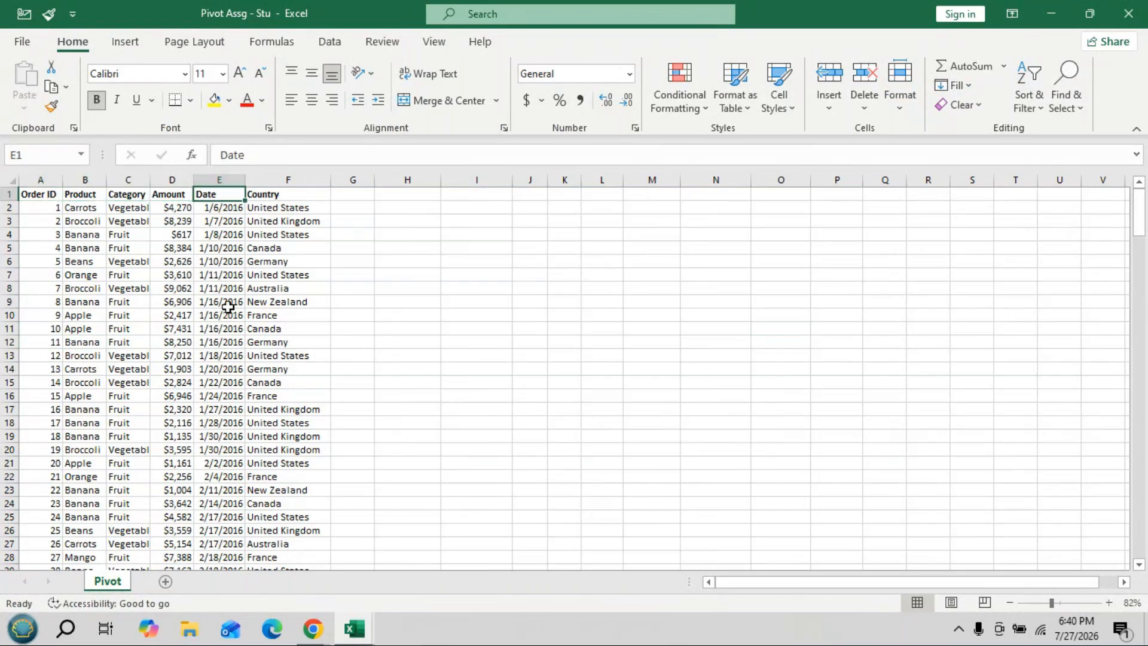
key(Right)
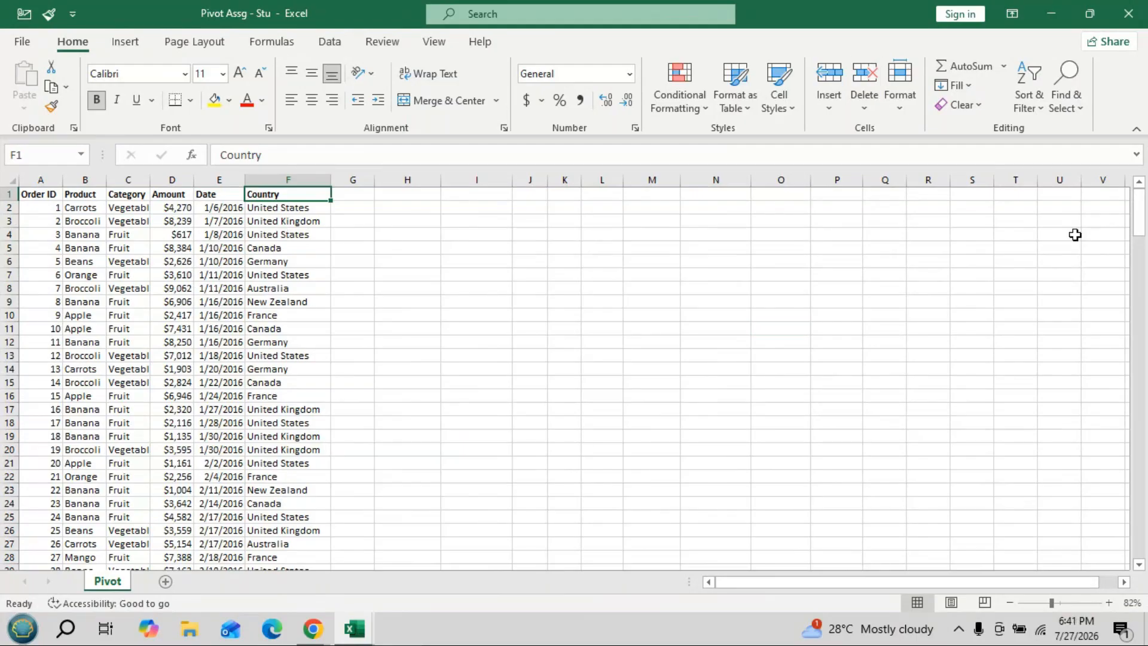
mouse_move(1141, 213)
mouse_down()
mouse_move(1144, 545)
mouse_move(1140, 209)
mouse_up()
scroll(358, 453, down, 4)
drag(40, 194, 269, 436)
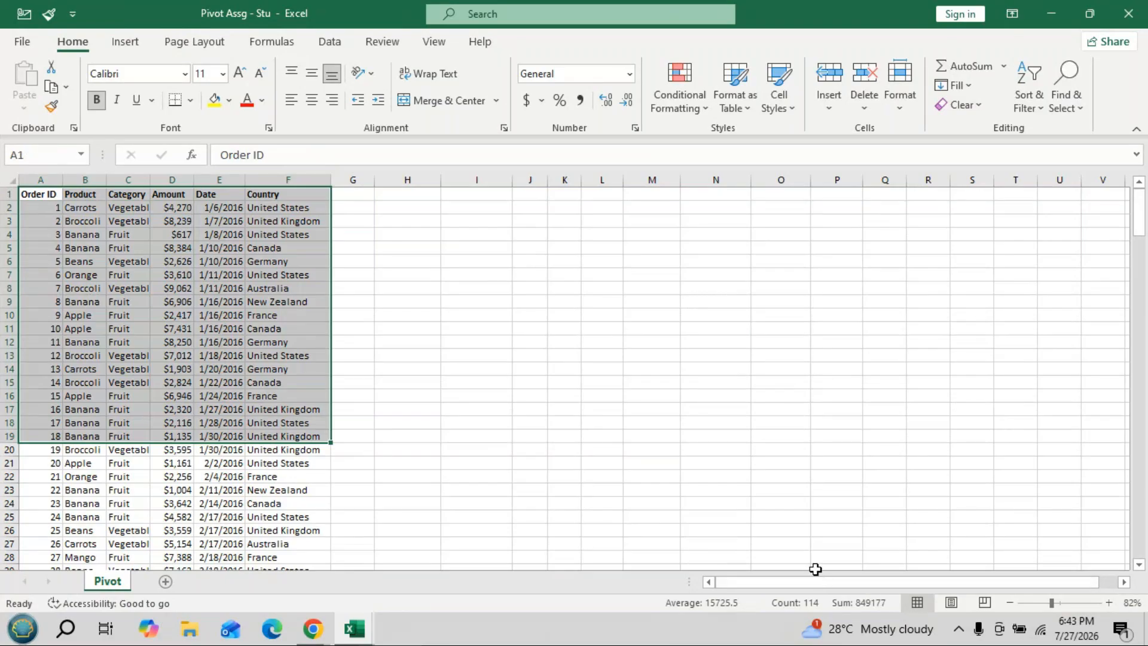
- Select the whole order table A1:F214 with Ctrl+A and scroll to confirm it ends at row 214
click(733, 458)
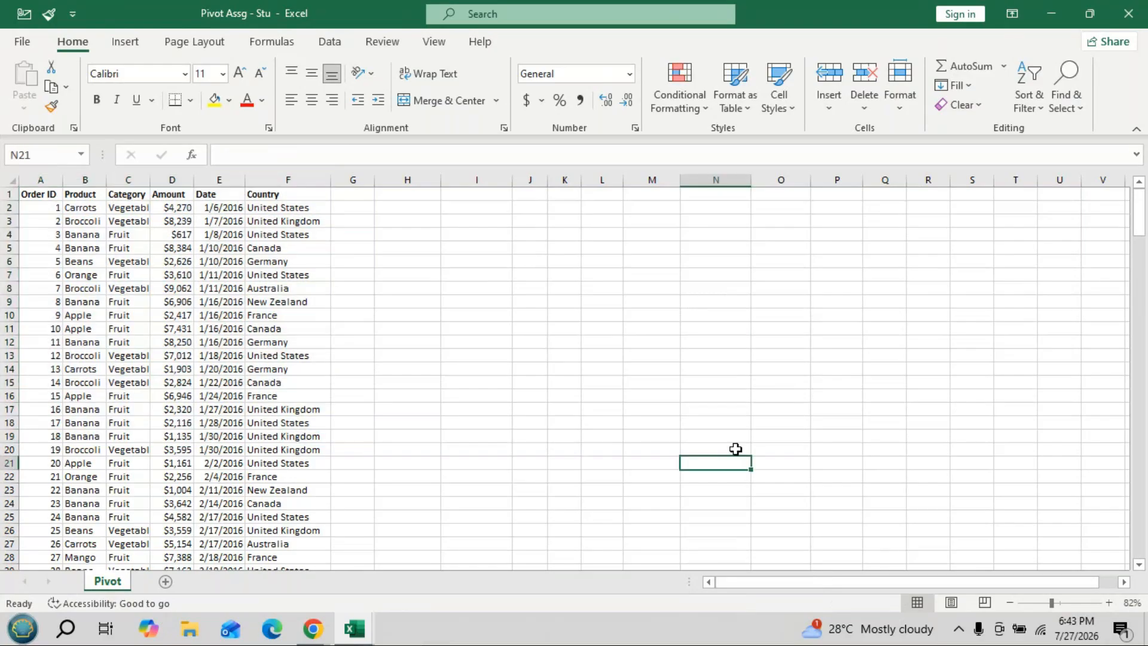
click(117, 328)
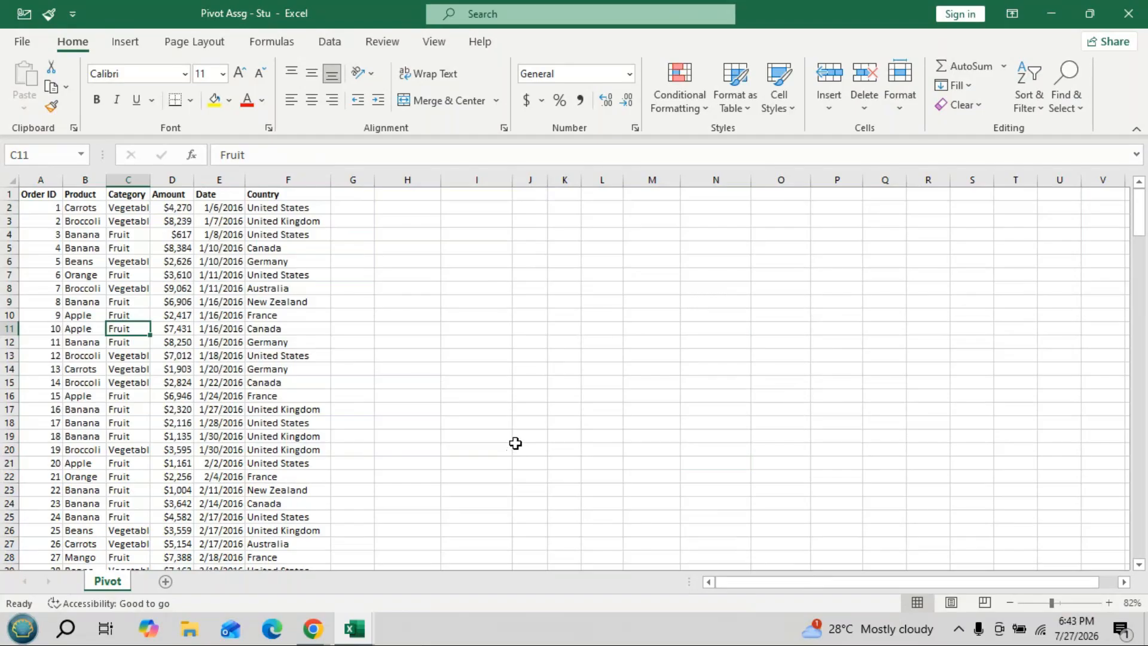
key(ctrl+a)
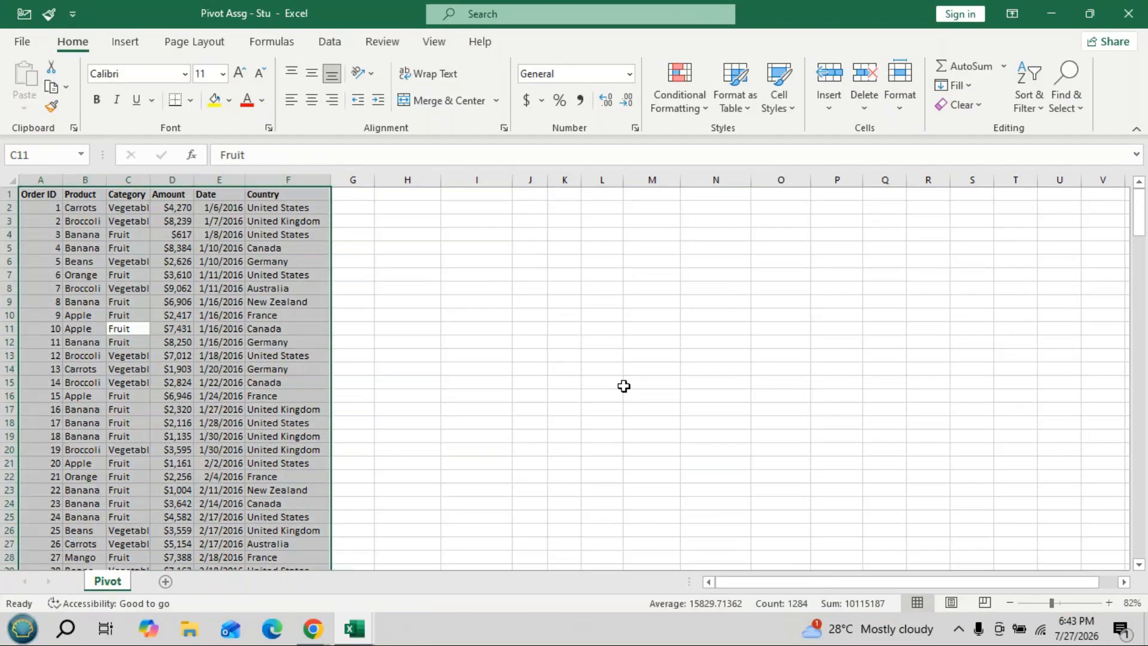
scroll(623, 386, down, 20)
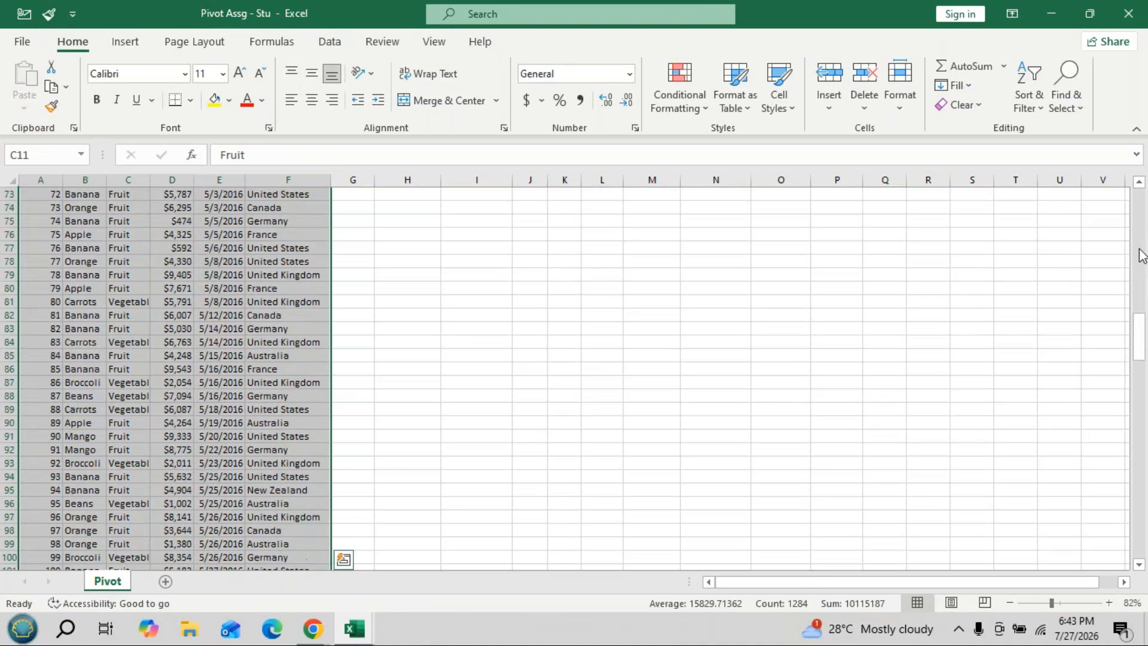
drag(1127, 339, 1125, 605)
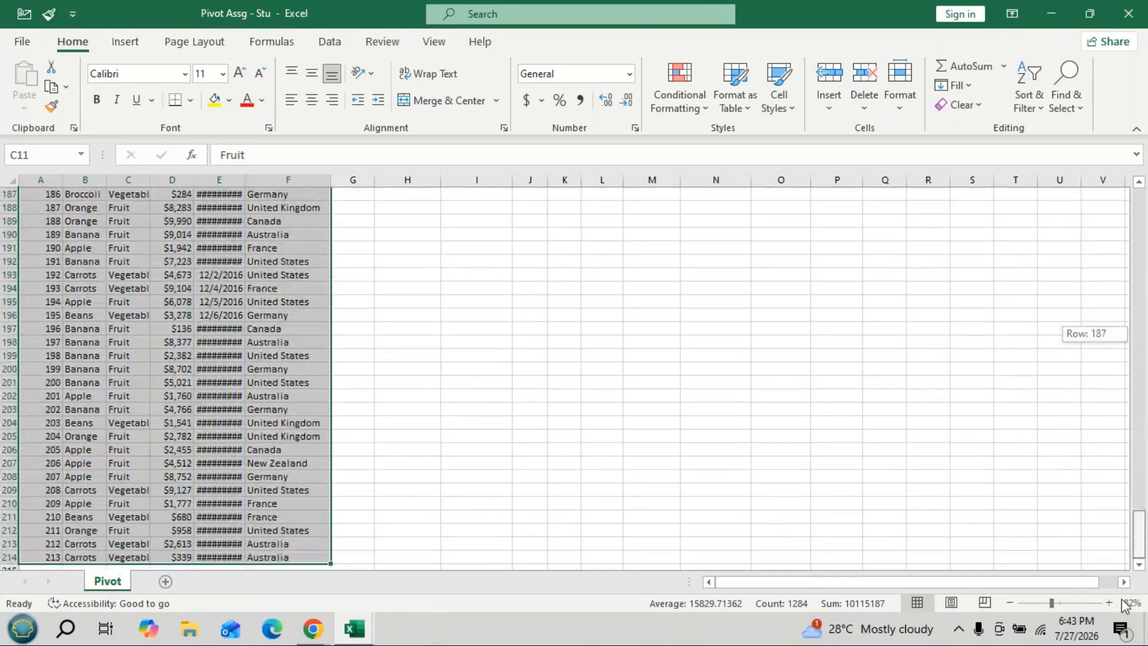
click(1139, 566)
click(1139, 567)
click(1140, 567)
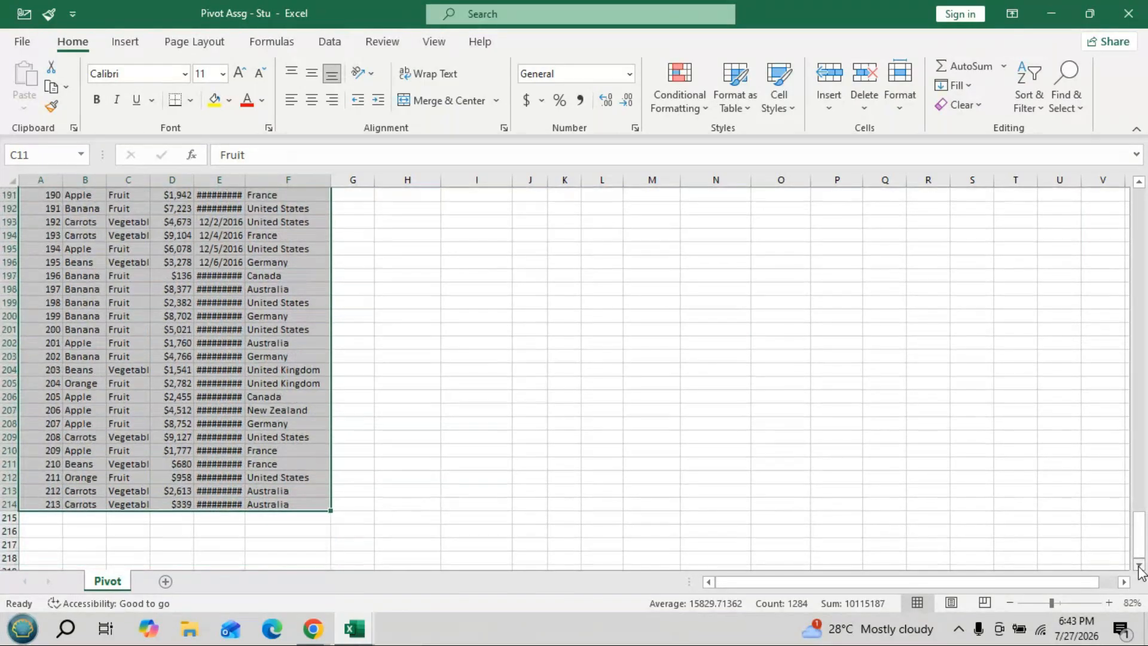
click(1139, 566)
drag(1140, 537, 1138, 191)
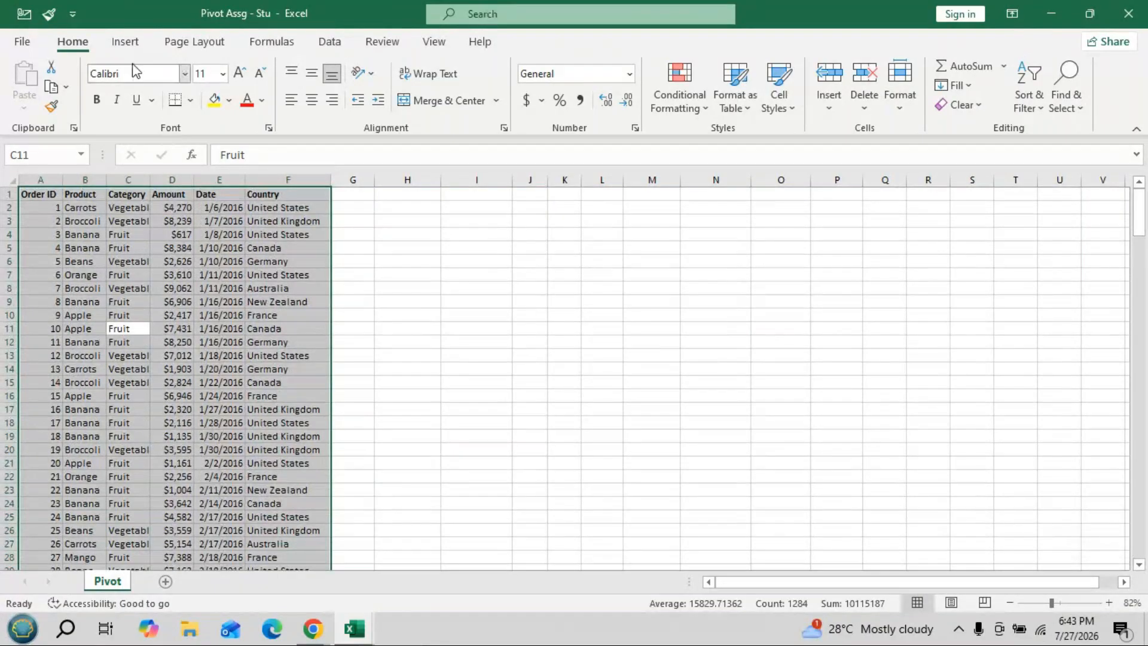
click(125, 42)
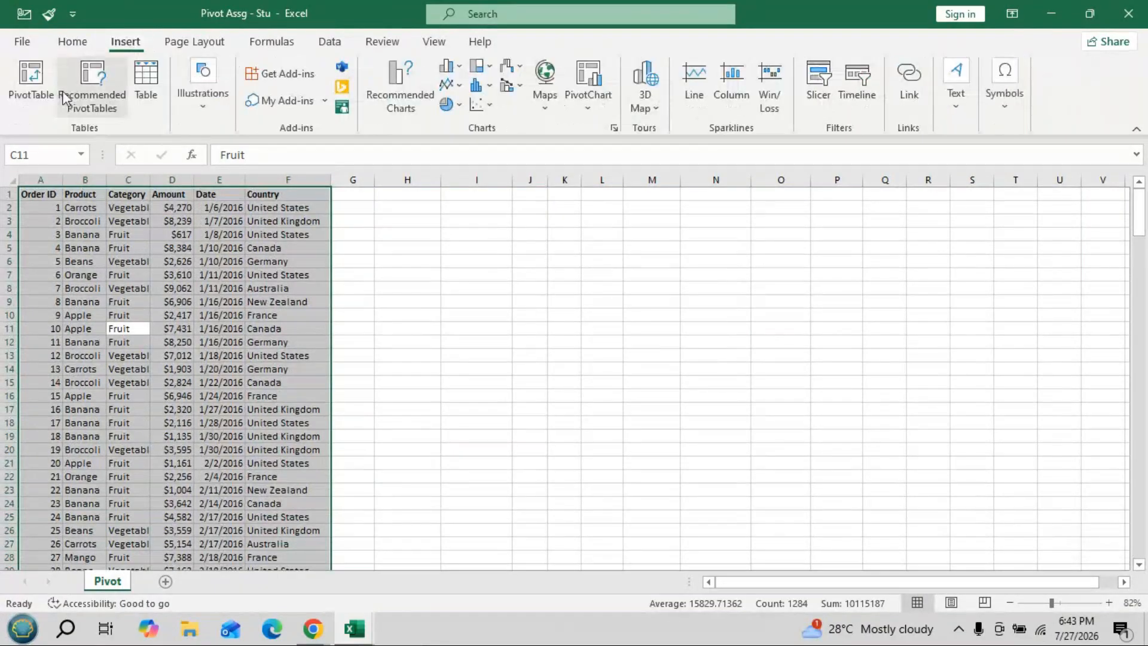
- Start a PivotTable from source range Pivot!$A$1:$F$214 and move its settings dialog aside
click(31, 88)
drag(310, 214, 670, 163)
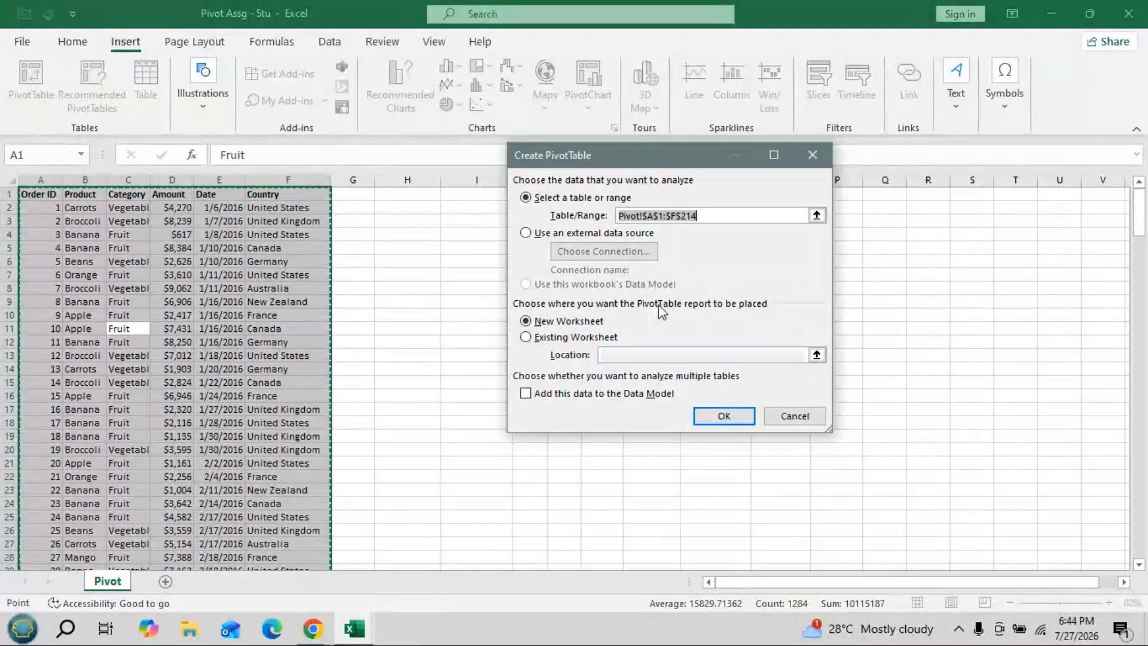
- Place the new PivotTable on the existing worksheet at cell H1 and create it
drag(679, 160, 877, 170)
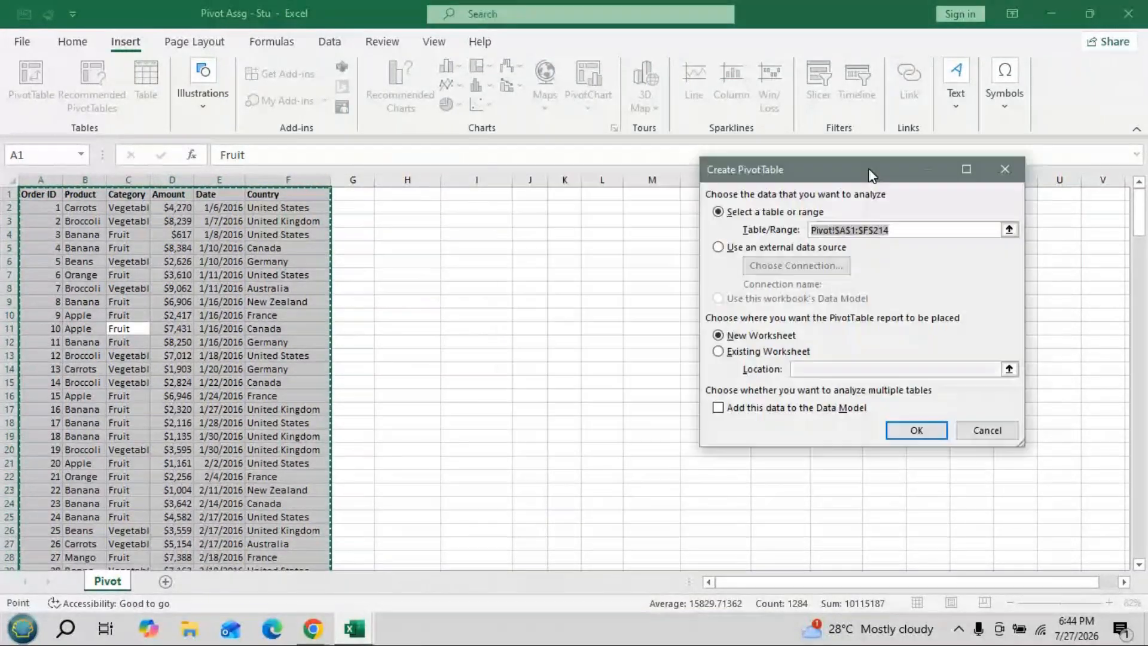
click(725, 346)
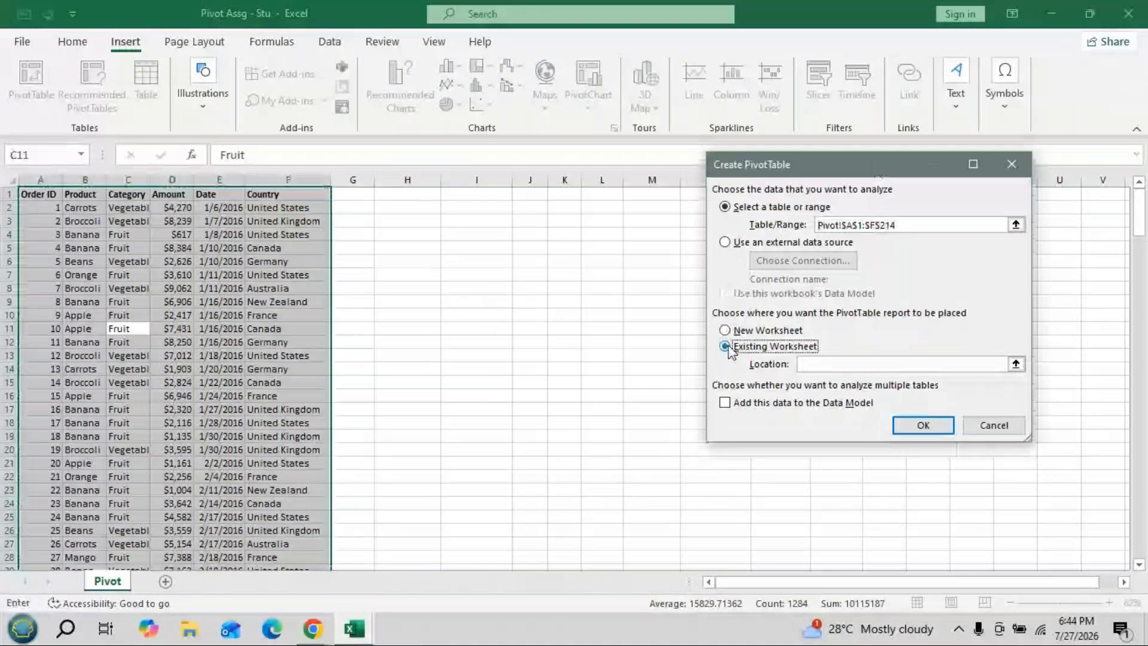
click(832, 363)
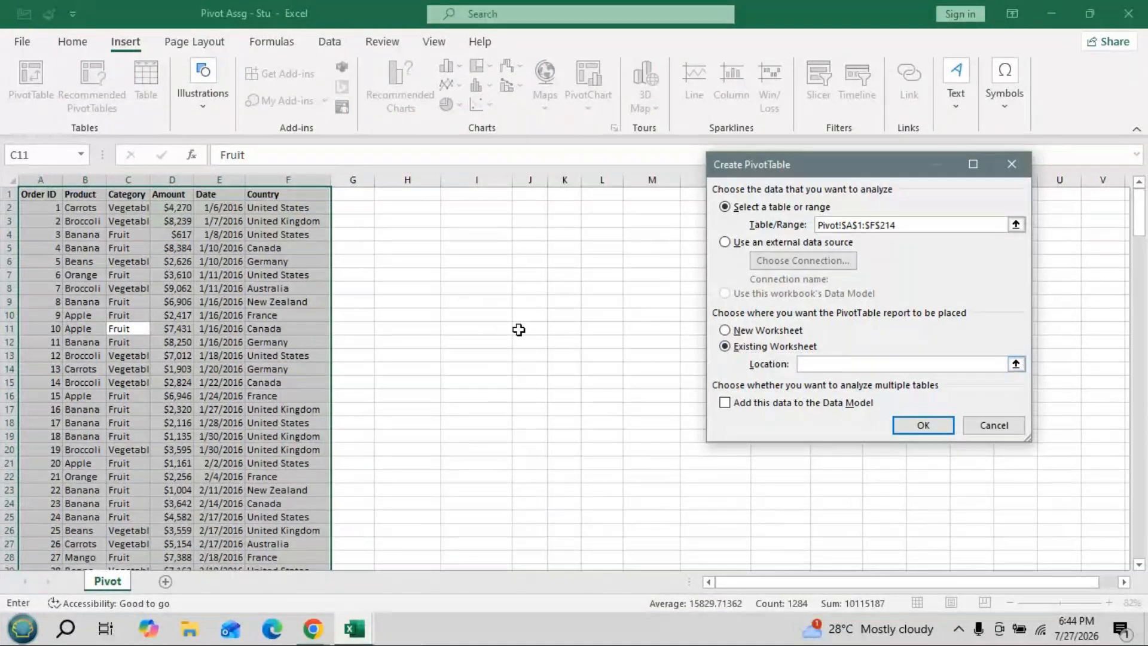
drag(435, 204, 431, 199)
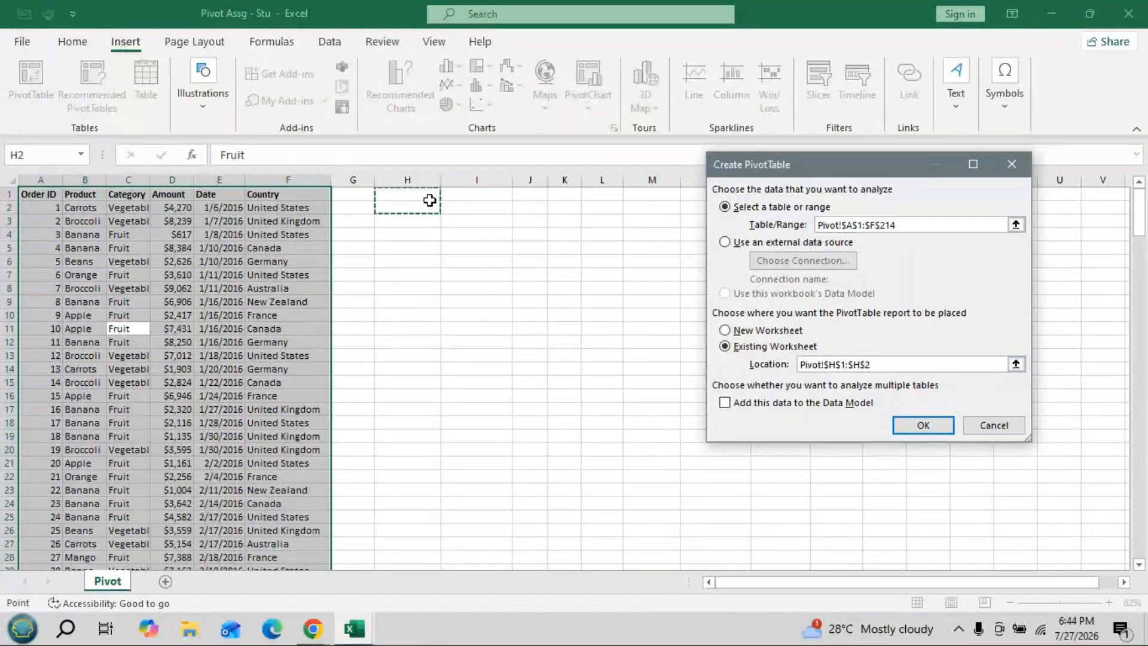
click(427, 198)
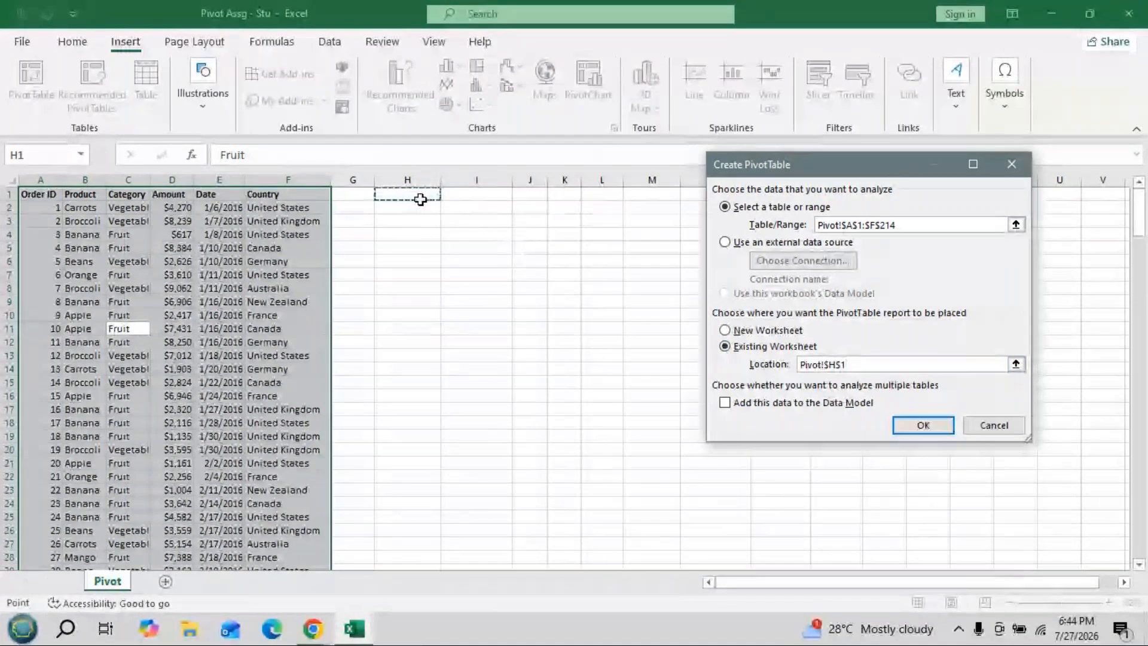
click(923, 428)
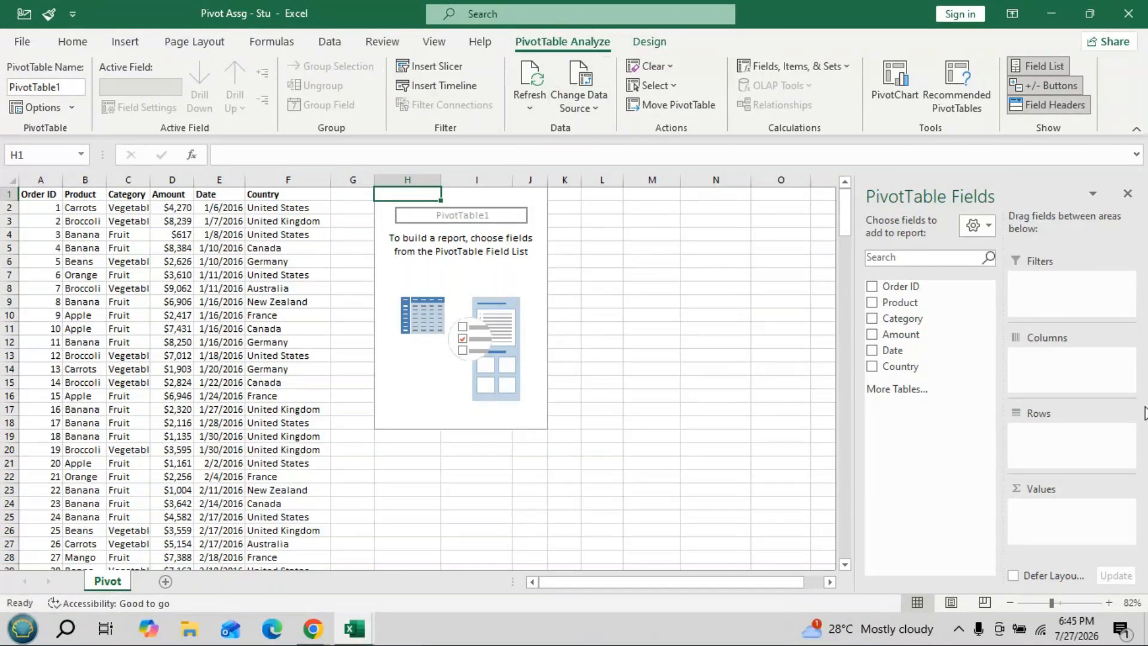
- Switch the PivotTable Fields pane to the Fields Section and Areas Section Stacked layout
click(988, 226)
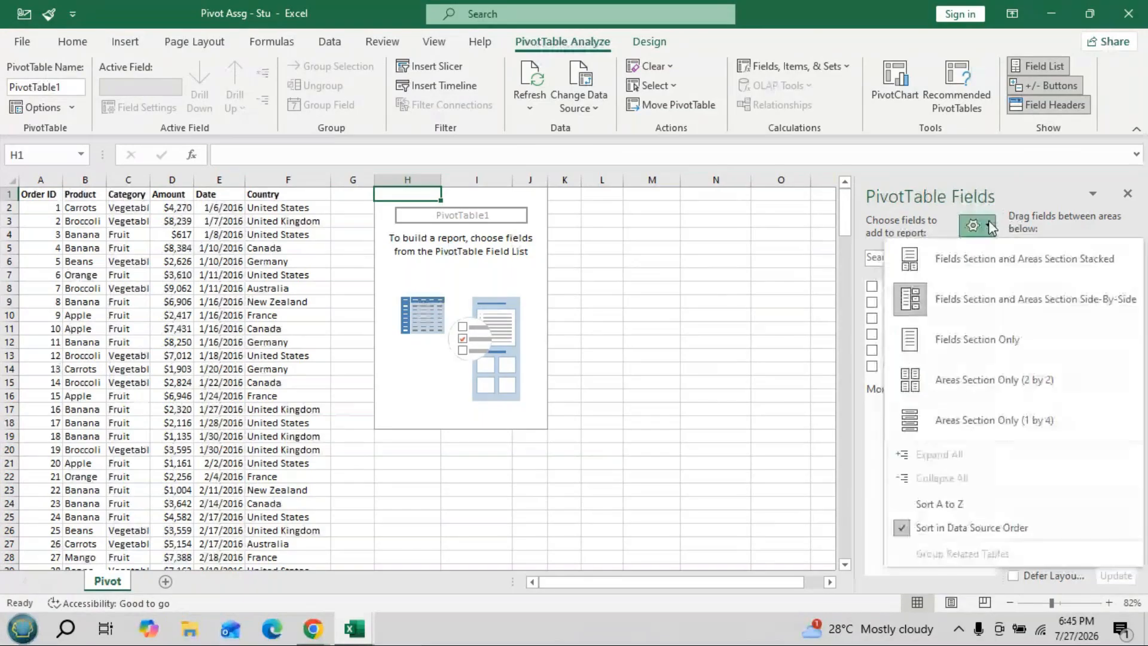
click(914, 263)
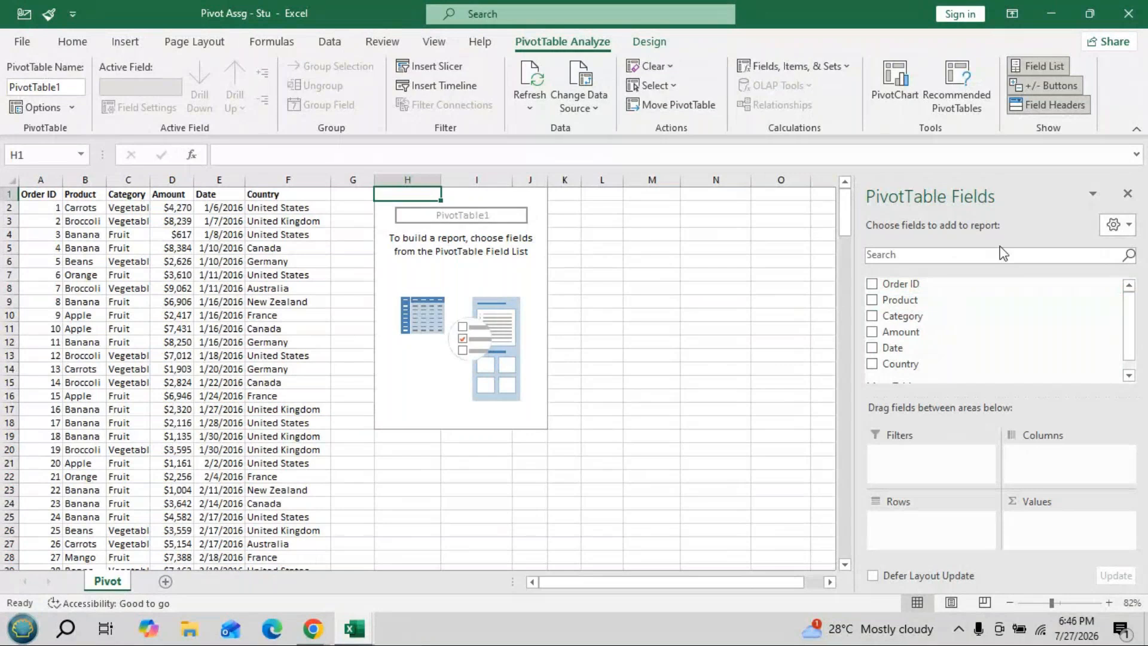
- Set the Fields pane to Fields Section and Areas Section Side-By-Side, then close the pane
click(1128, 226)
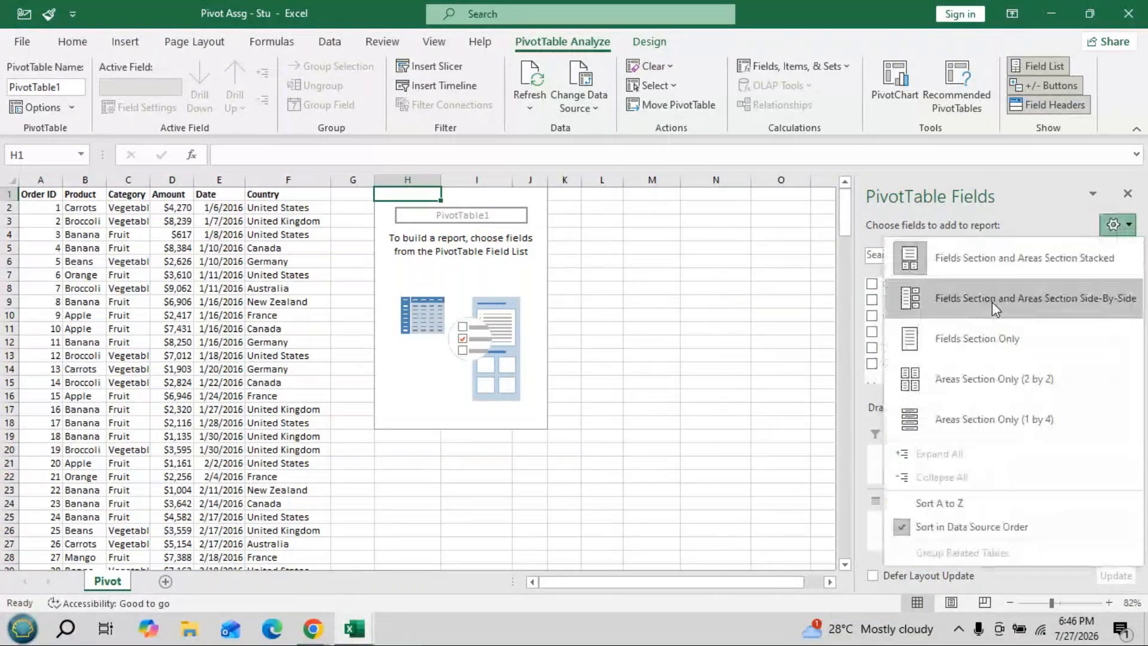
click(992, 303)
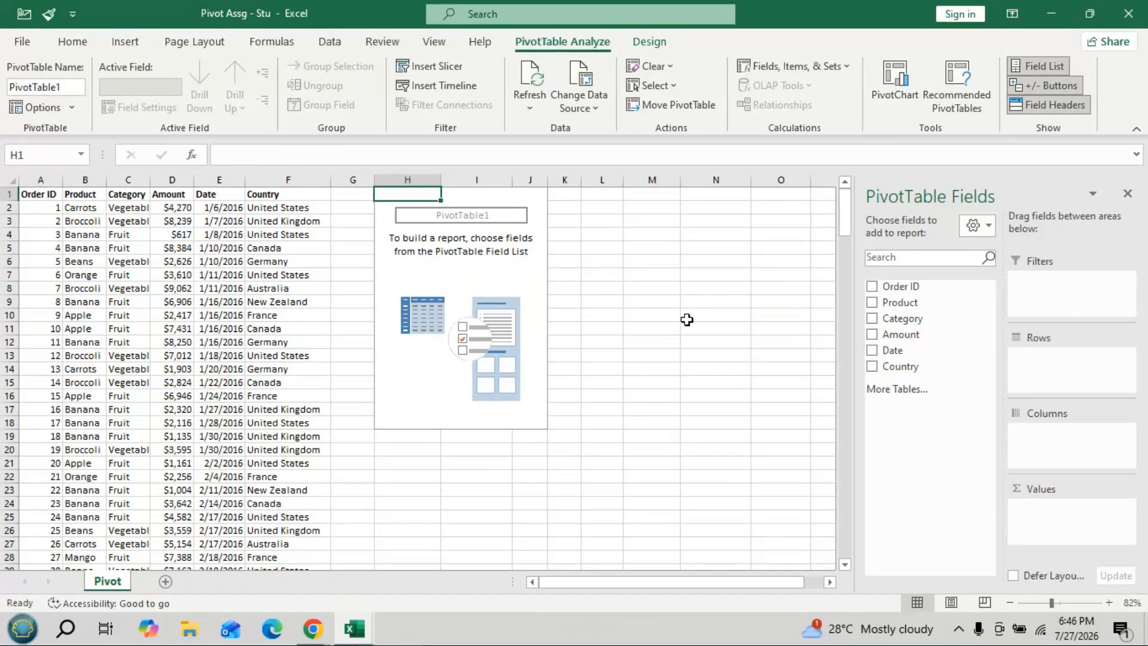
click(1127, 194)
- Select the empty PivotTable at H1 and delete it
drag(402, 193, 519, 367)
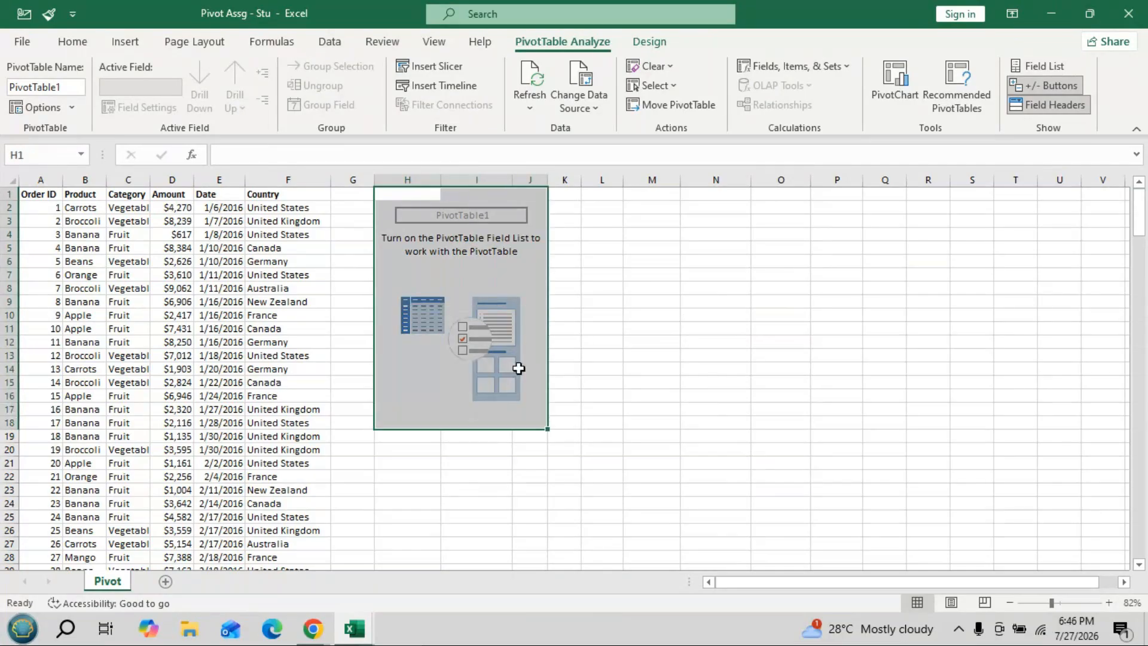
key(Delete)
click(816, 275)
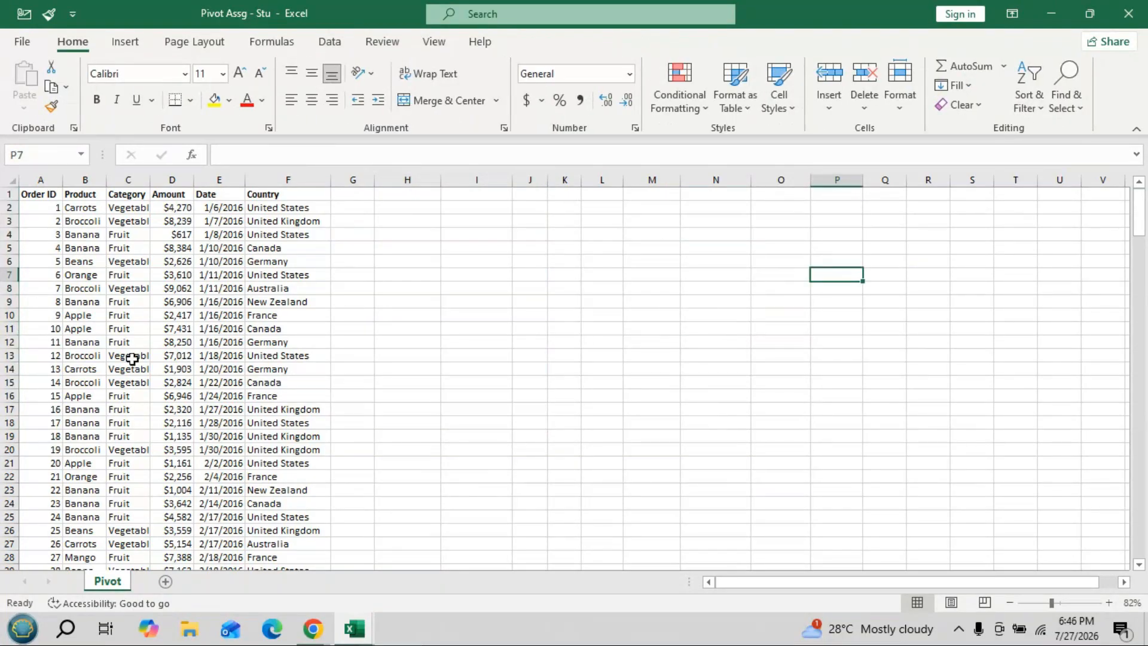
- Select the order data A1:F214 with Ctrl+A and insert a new PivotTable from it
click(130, 329)
key(ctrl+a)
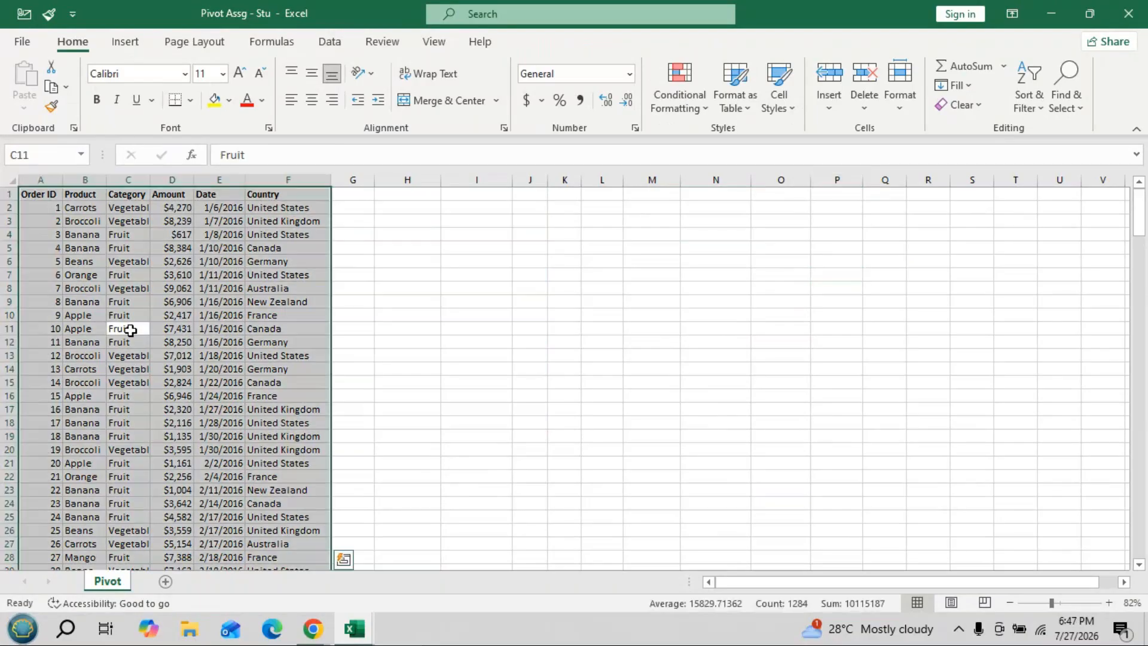
key(alt+n)
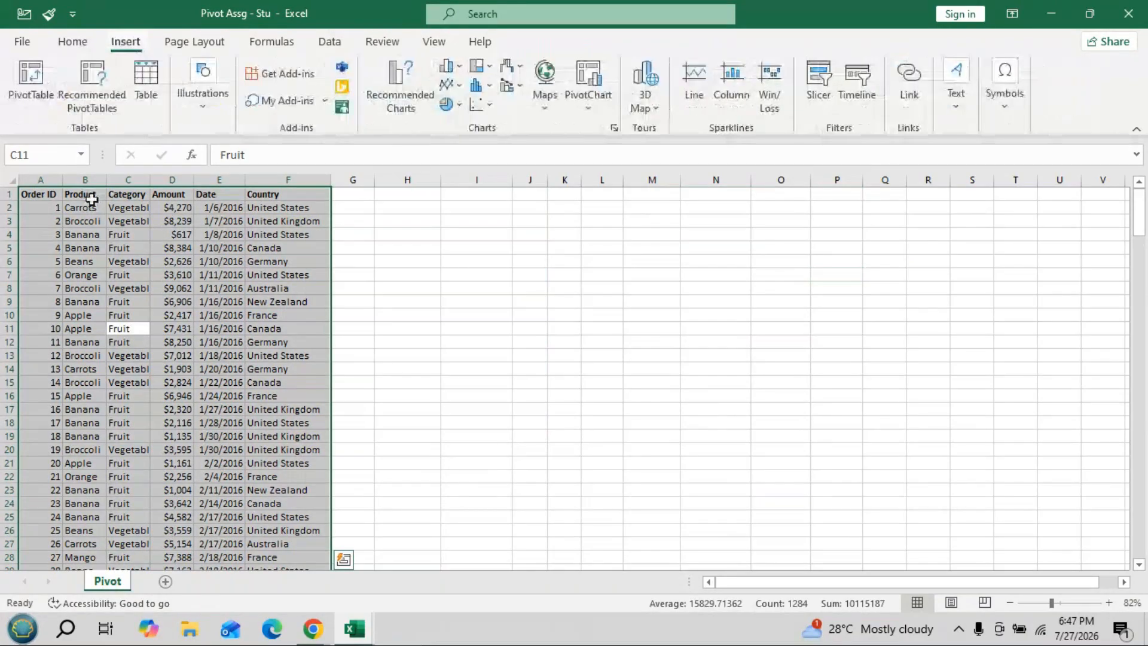
click(25, 94)
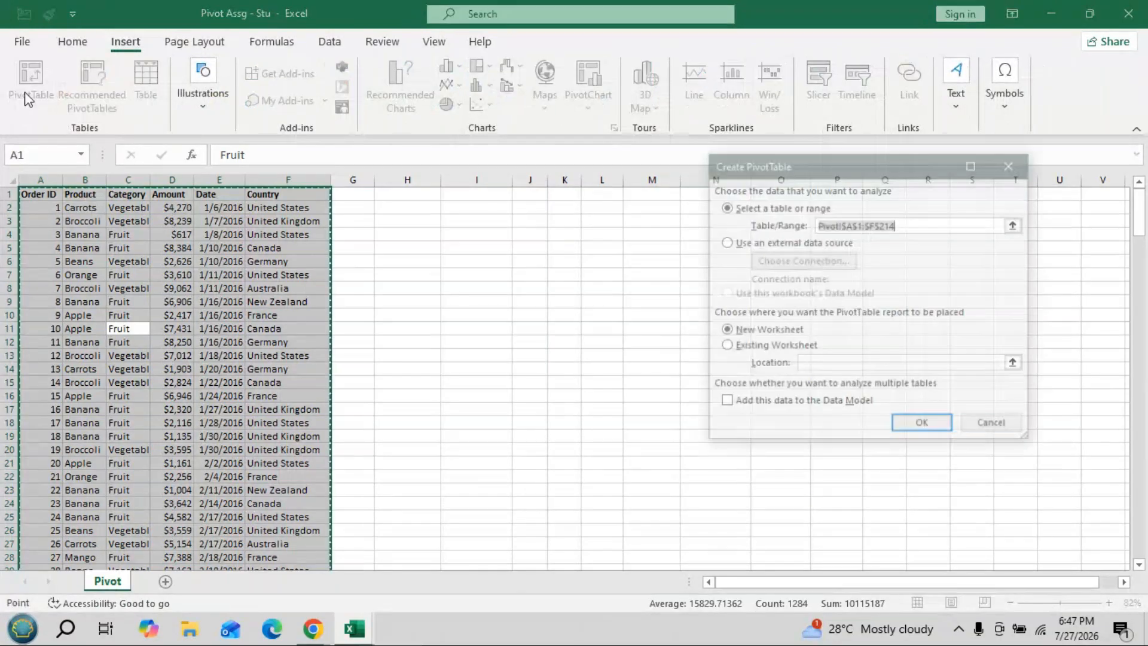
- Insert an empty PivotTable at H1 on the existing Pivot sheet and open the field list layout options
click(726, 348)
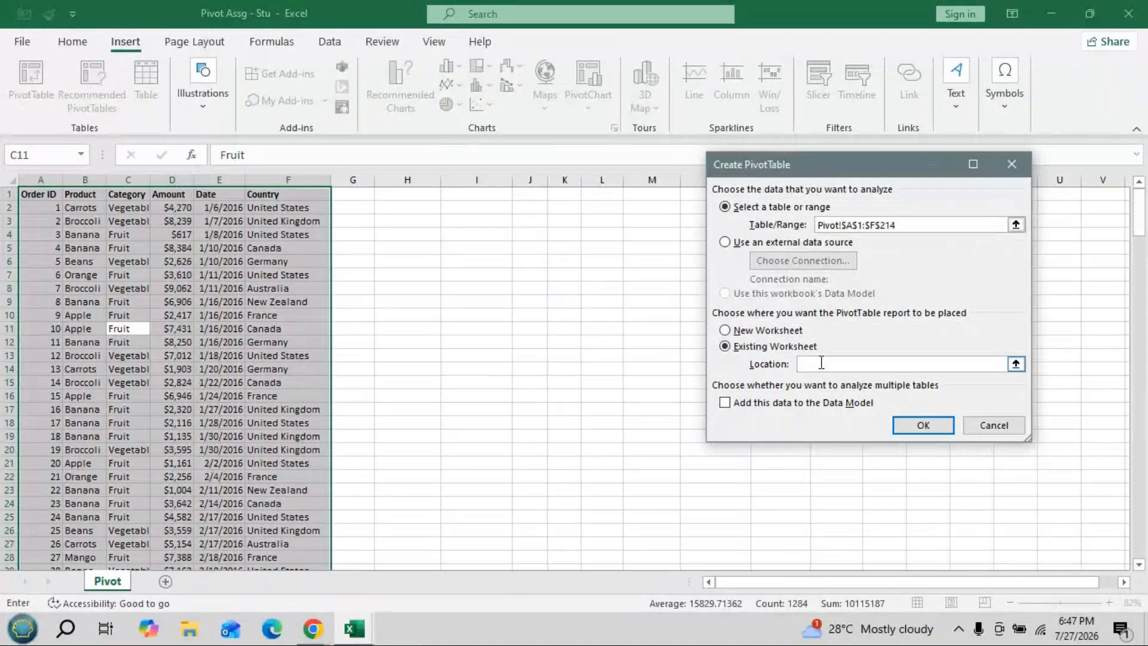
click(428, 197)
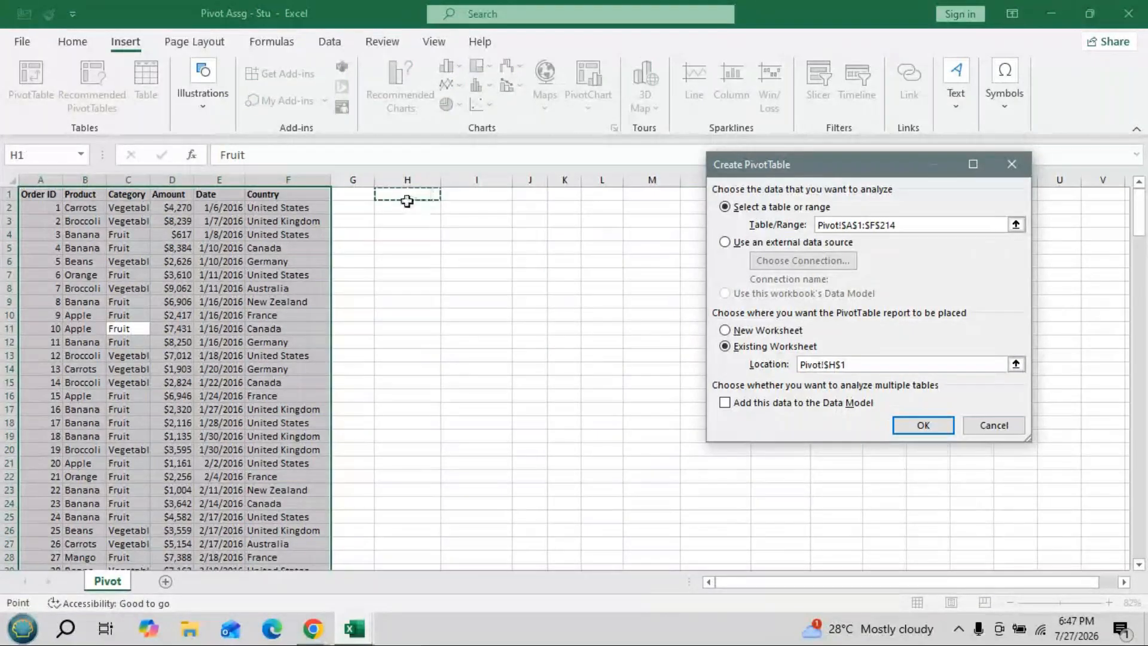
click(925, 424)
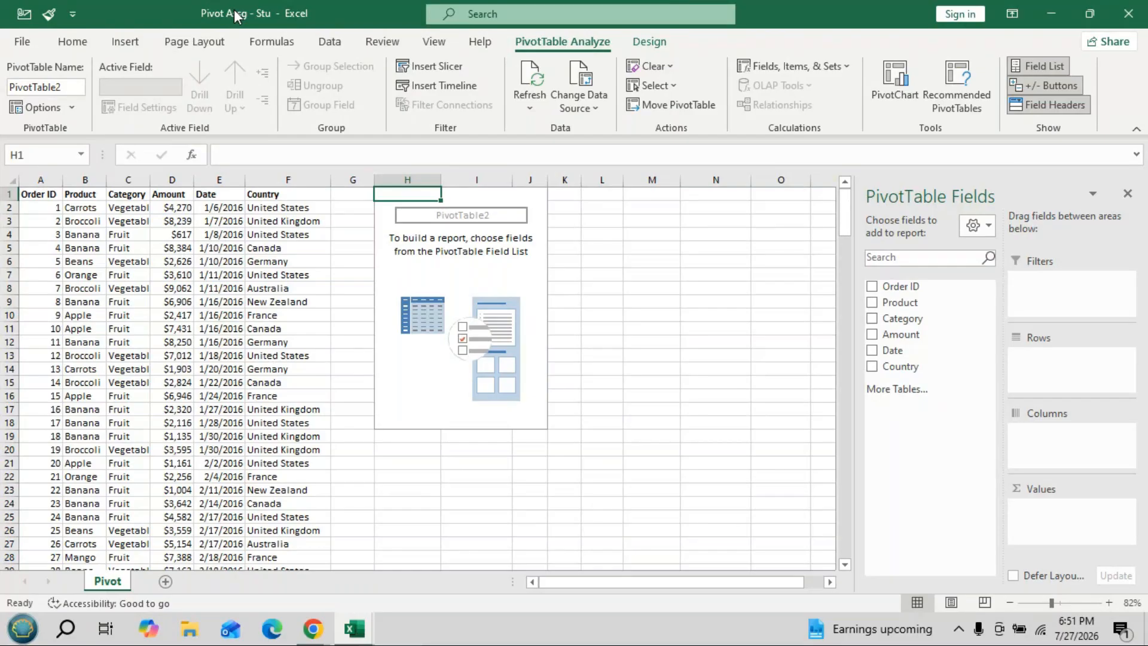
click(989, 229)
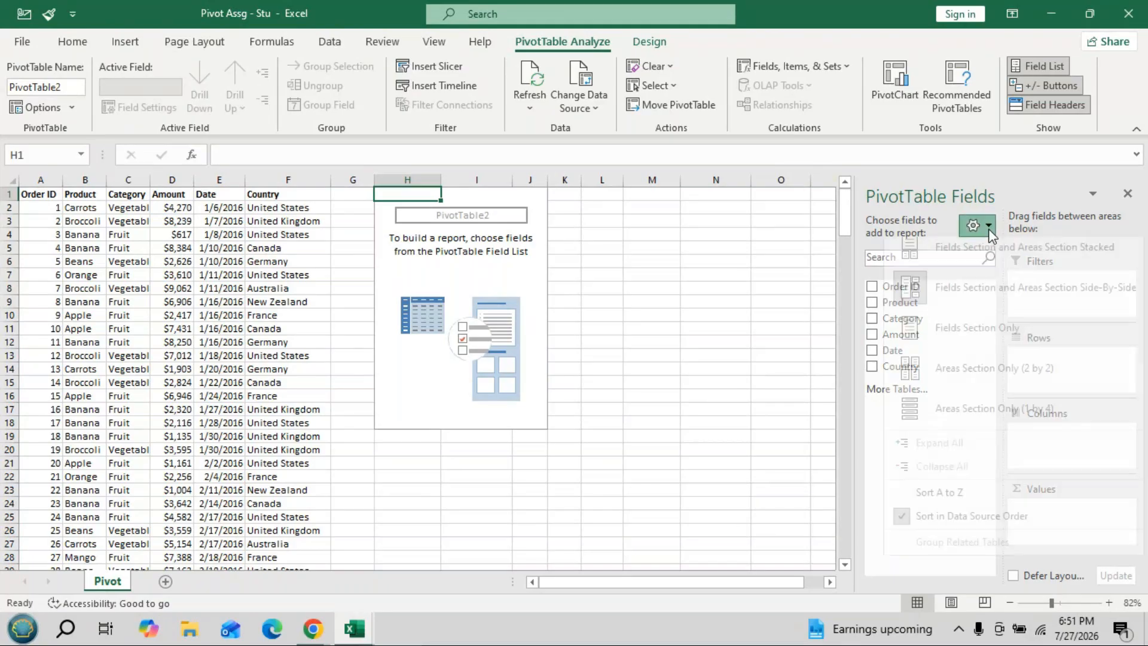
- Lay out fields and areas side by side, and add Product as the PivotTable rows
click(958, 310)
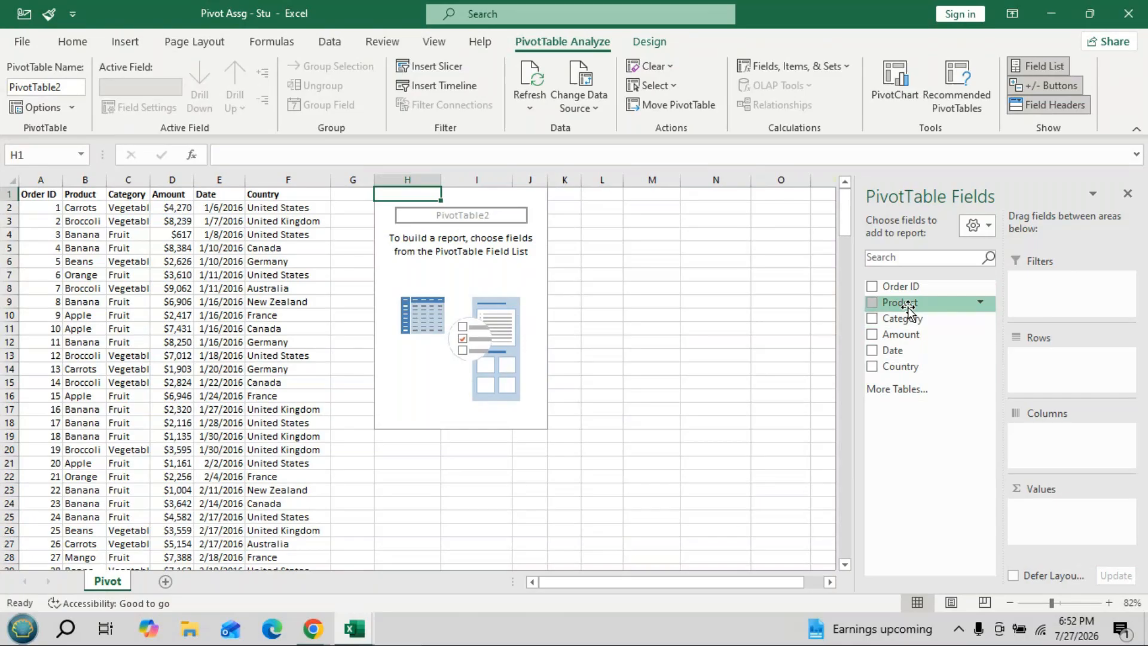
drag(908, 306, 1042, 366)
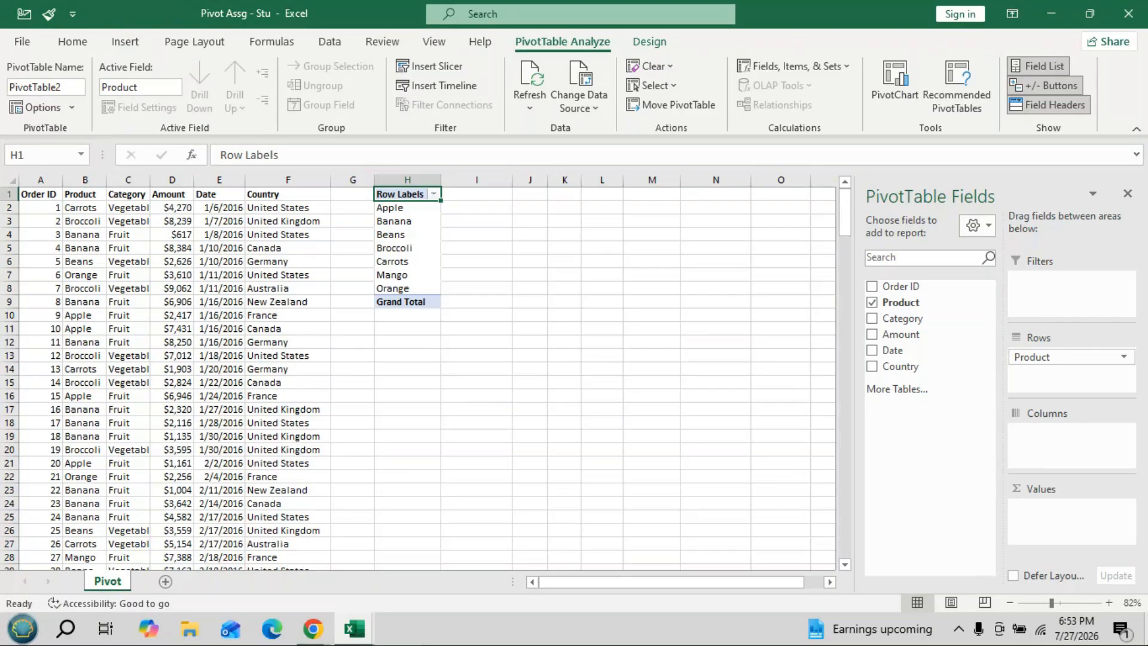
- Put Country in Filters and Sum of Amount in Values, then open the Country filter list
drag(909, 371, 1070, 284)
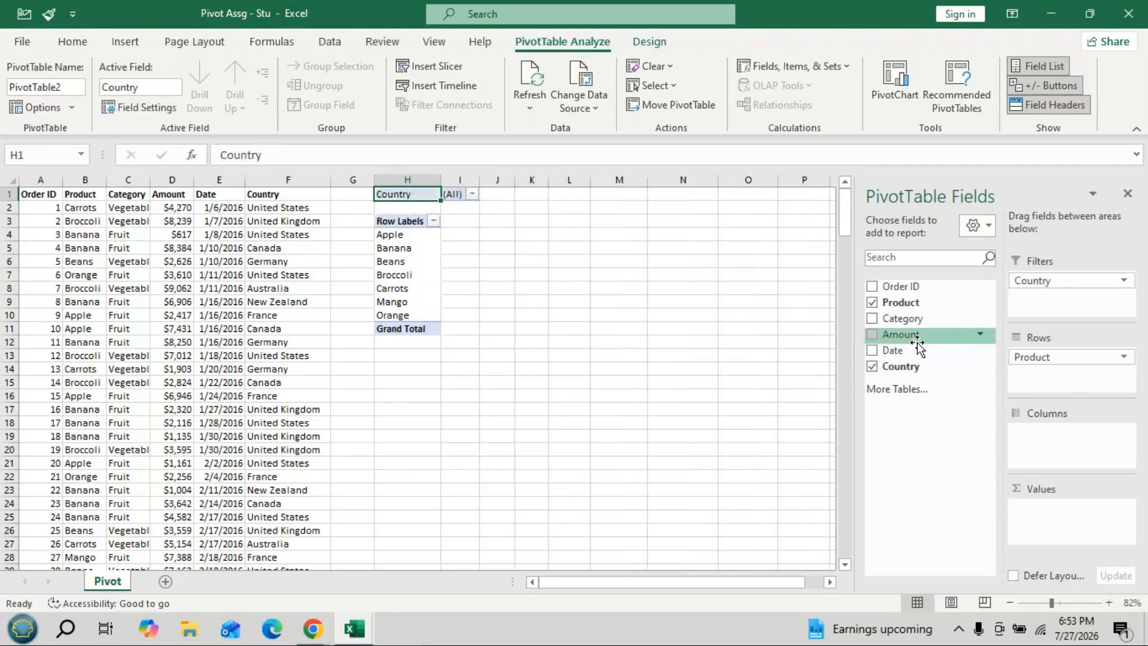
drag(911, 335, 1064, 509)
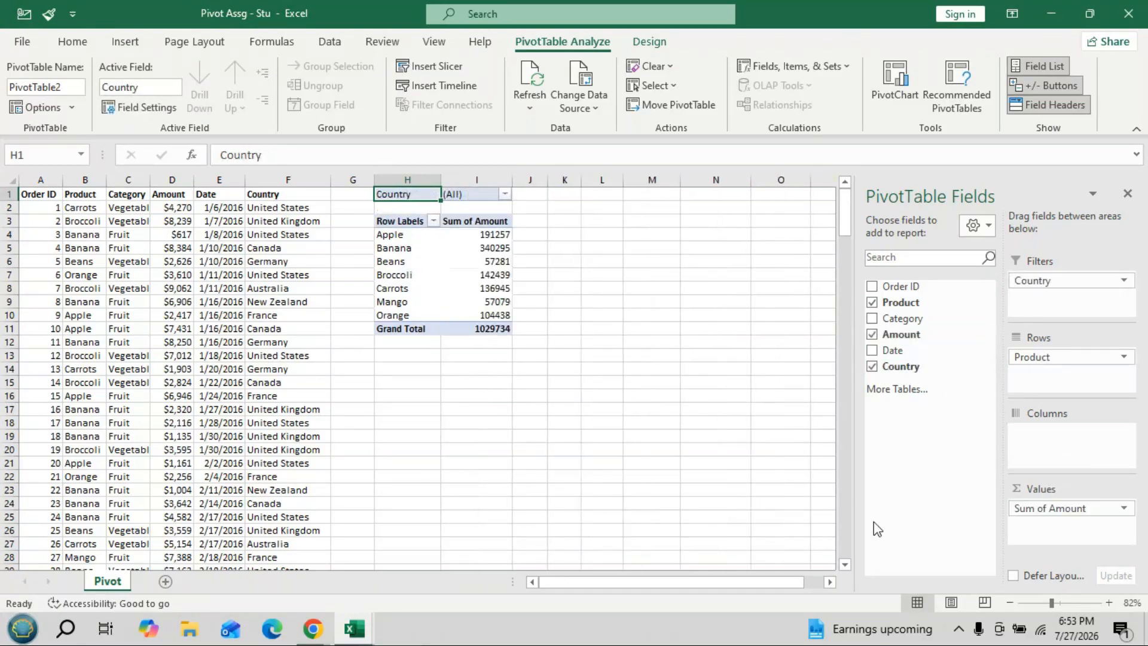
click(505, 194)
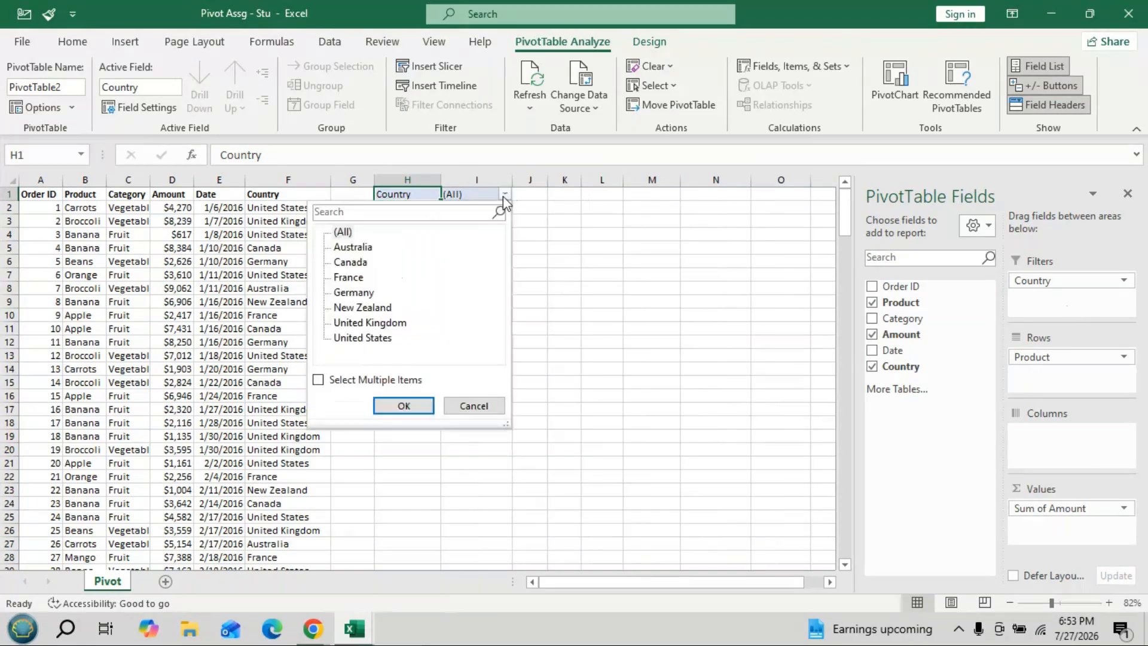
- Try filtering the pivot to Australia, then to Germany
click(358, 248)
click(403, 405)
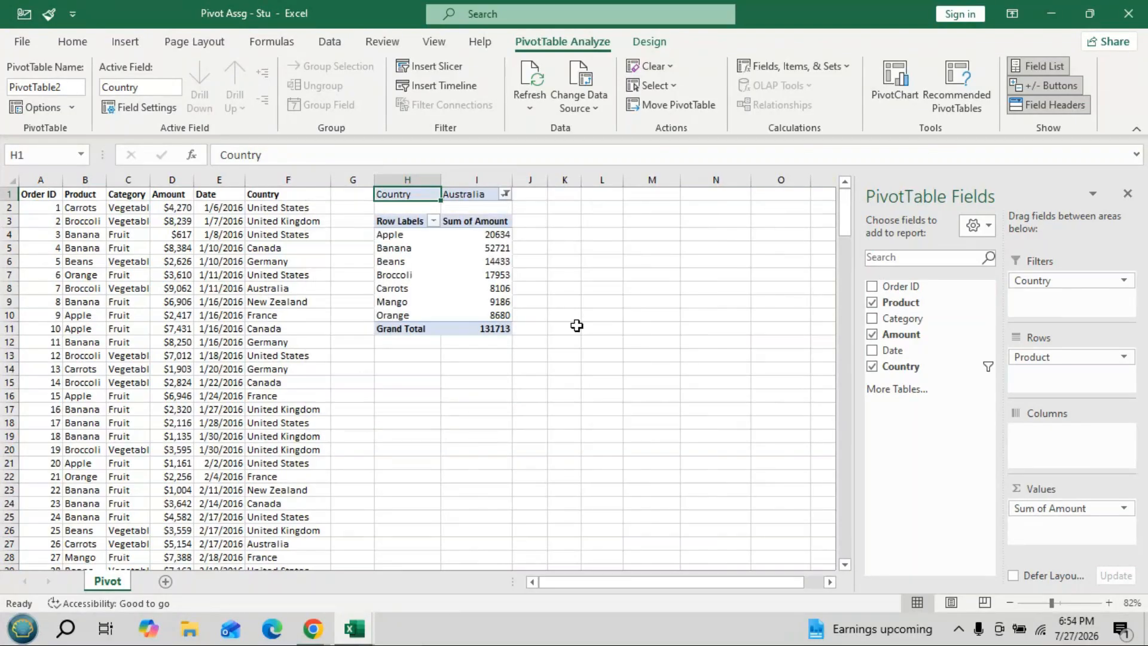
click(506, 195)
click(399, 404)
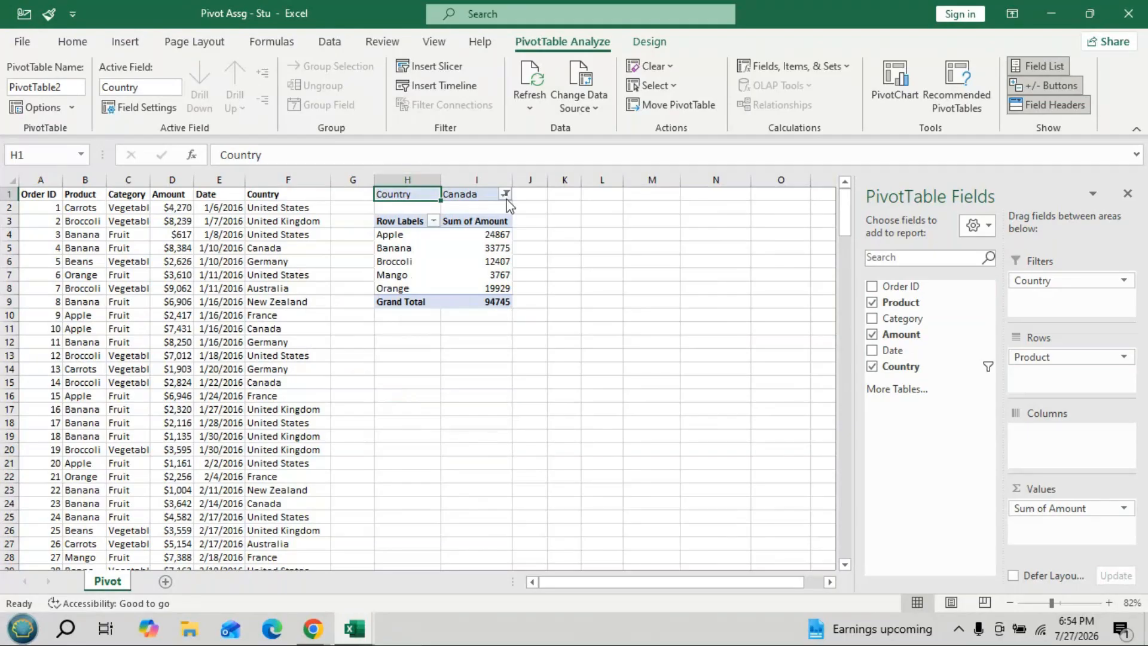
click(506, 194)
click(359, 295)
click(399, 404)
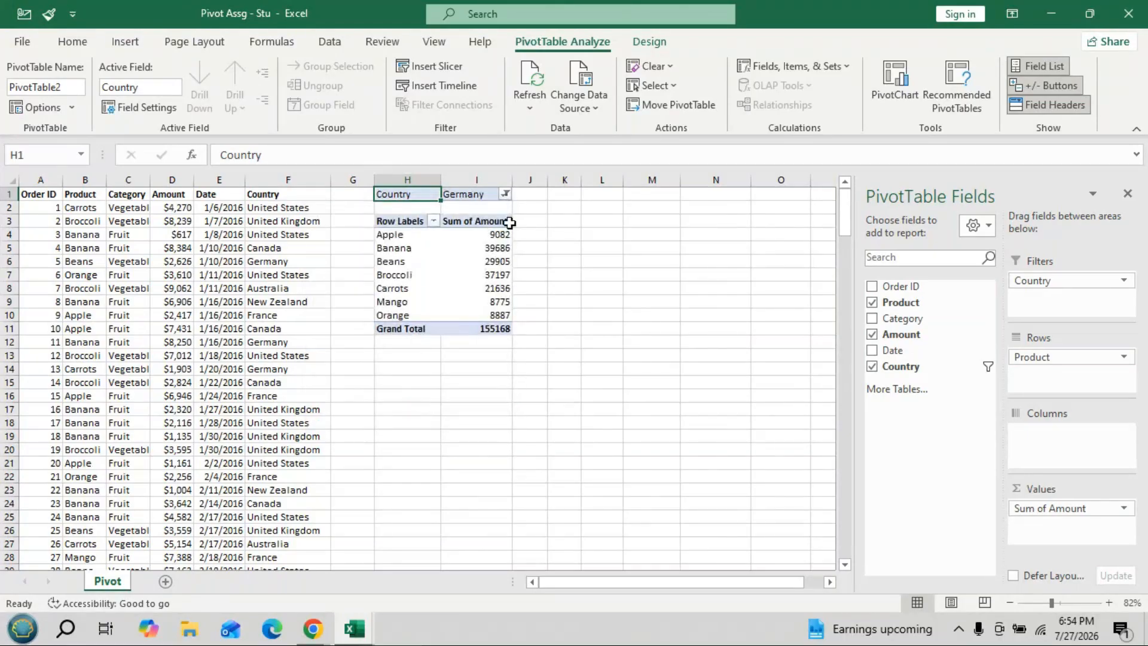
- Reset the Country filter to (All) so the total returns to 1029734
click(506, 194)
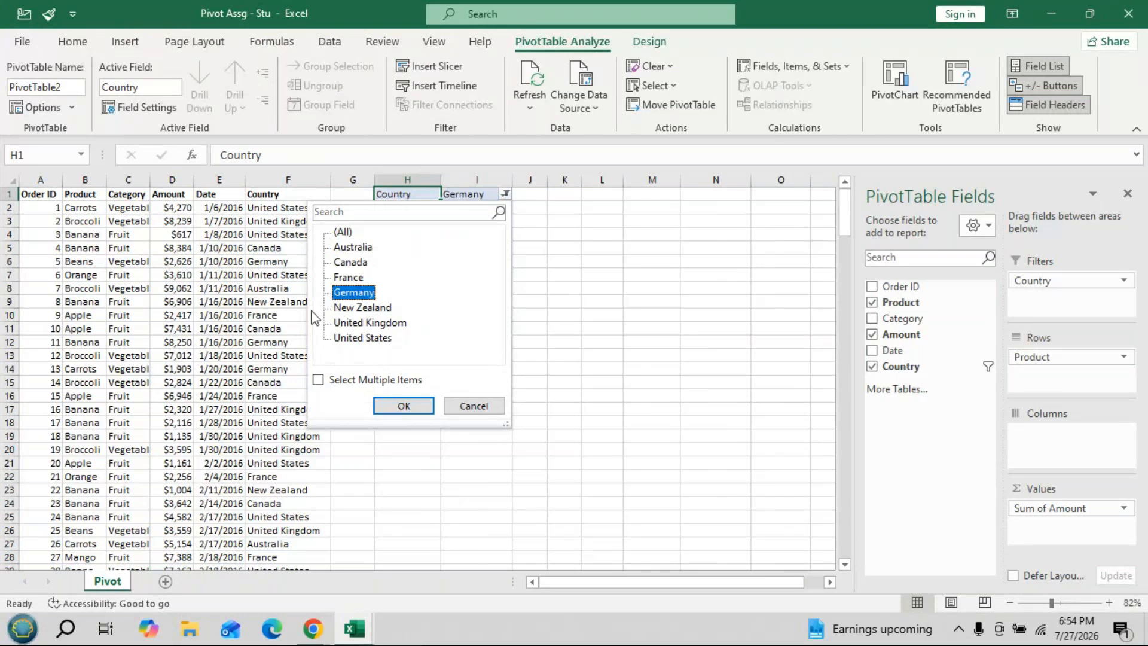
click(340, 233)
click(404, 405)
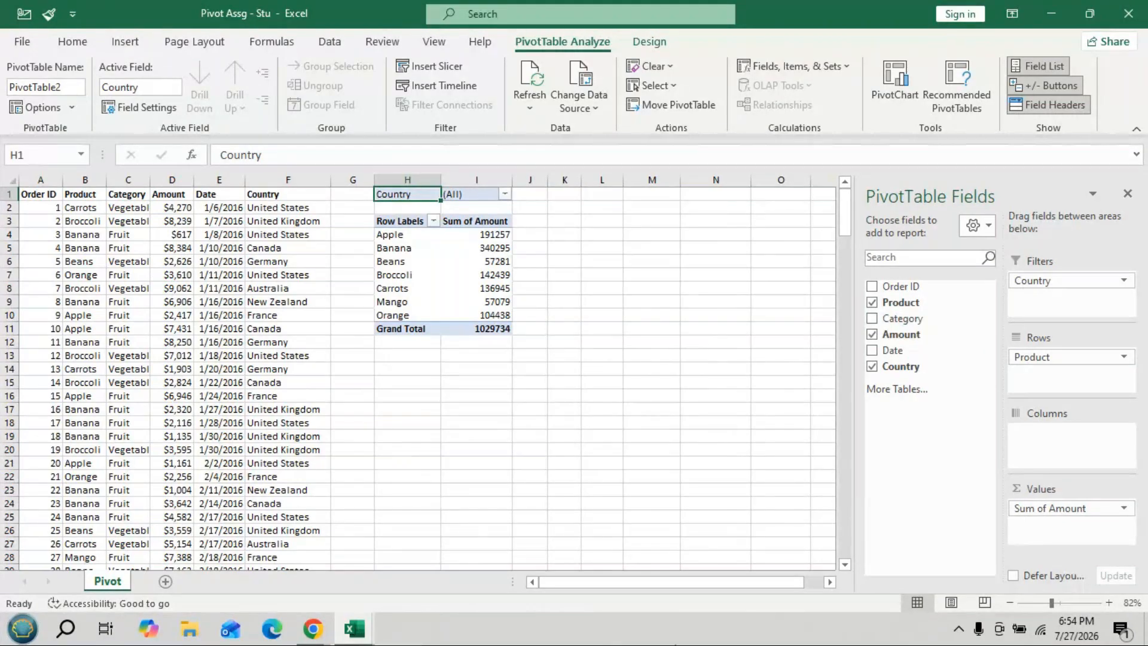
- Add Category as the column field, splitting totals into Fruit 693069 and Vegetables 336665
drag(902, 318, 1092, 451)
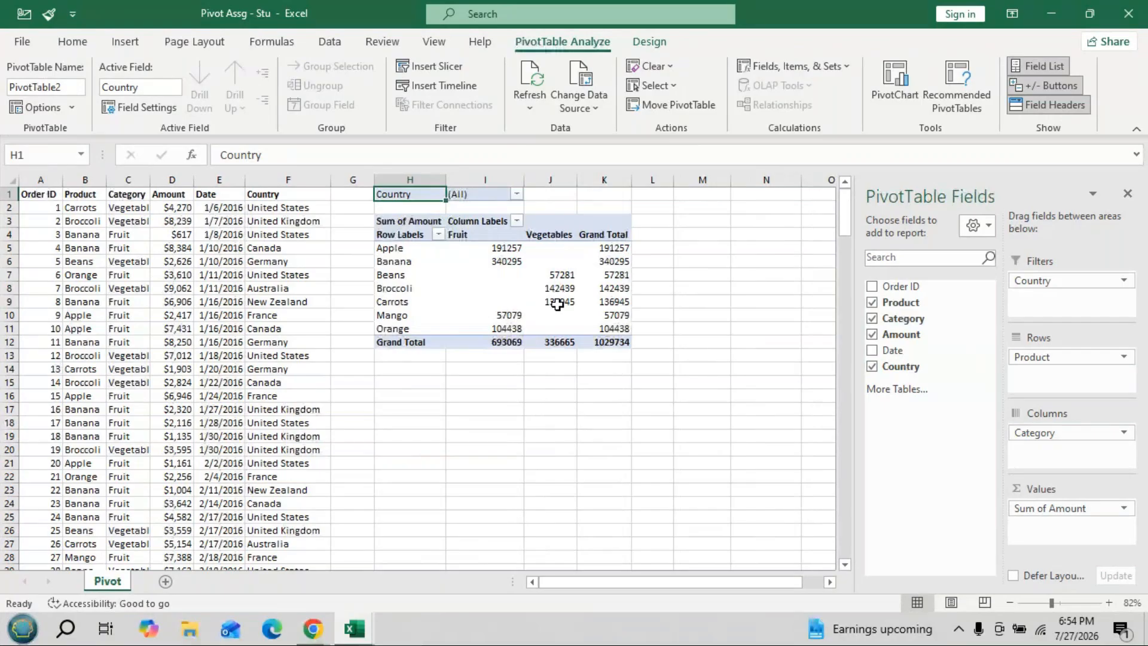
mouse_move(557, 304)
- Make Category the report filter, remove Country from Filters and place Country in Columns
drag(1034, 432, 1034, 353)
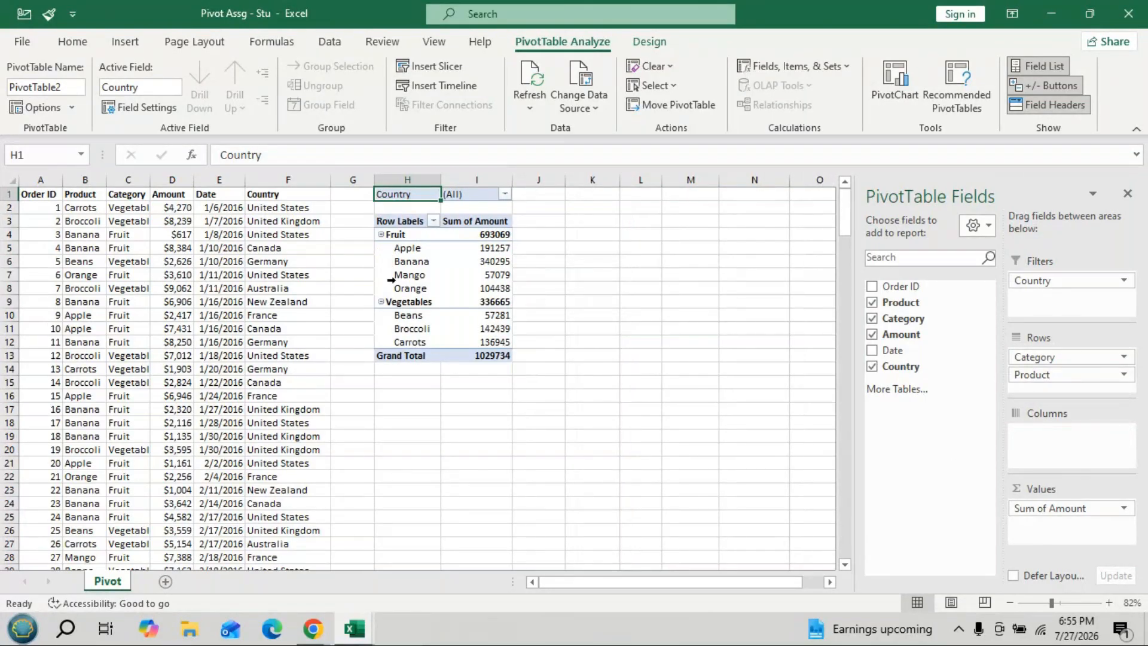
mouse_move(484, 328)
drag(1112, 280, 923, 343)
drag(1059, 357, 1045, 294)
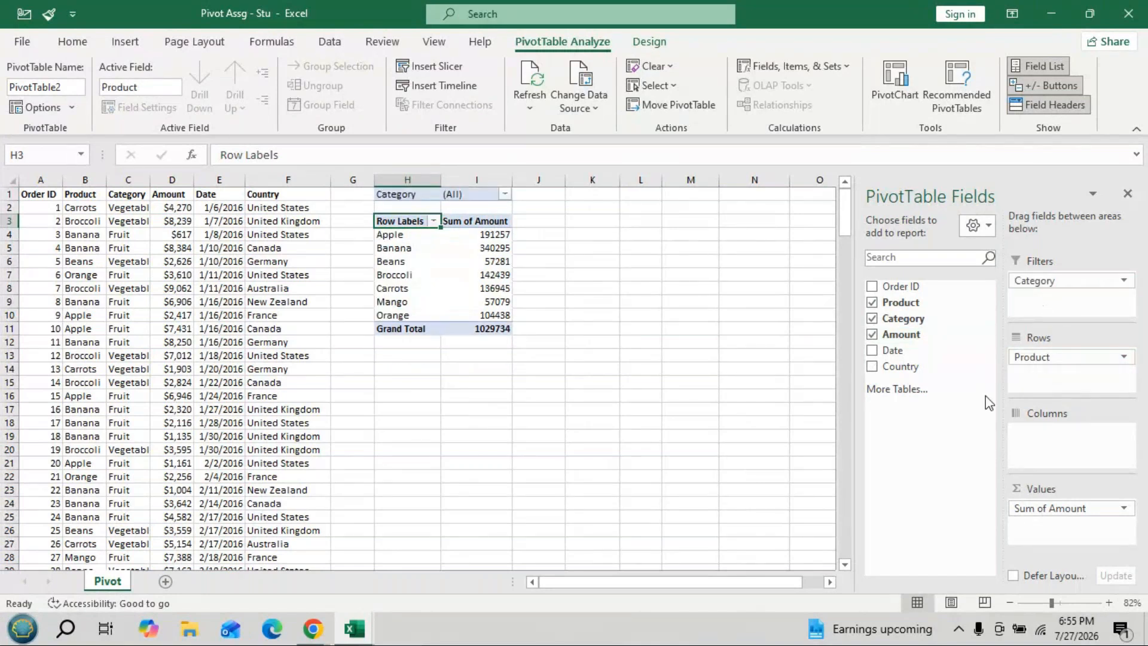
drag(887, 362, 1045, 430)
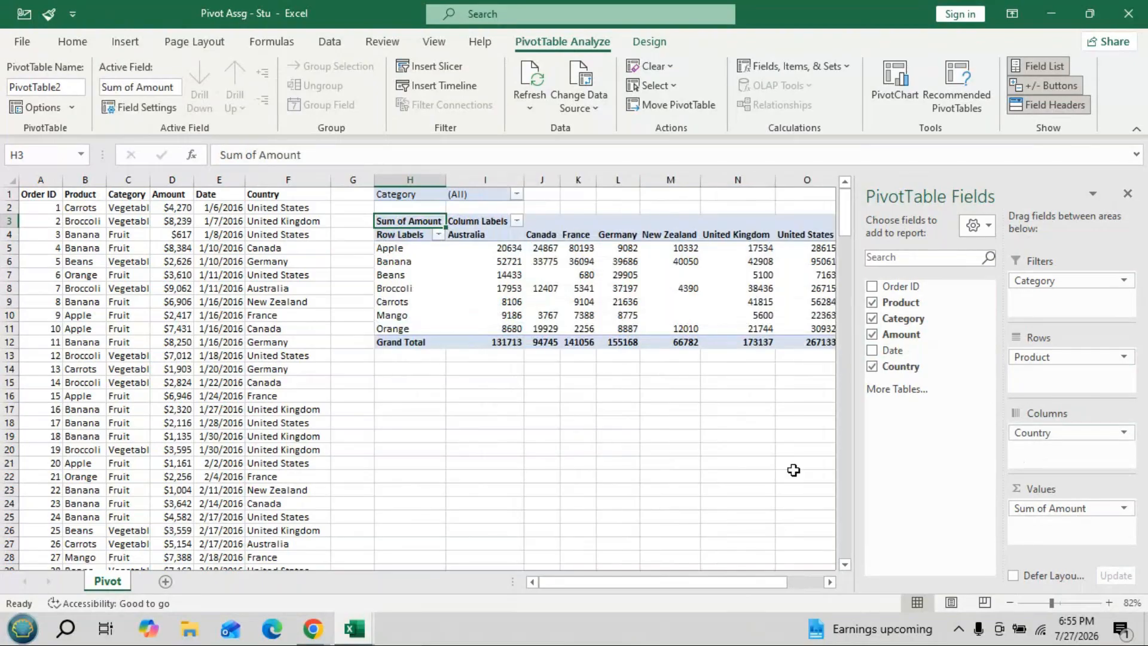
click(832, 583)
click(832, 582)
click(832, 582)
click(831, 582)
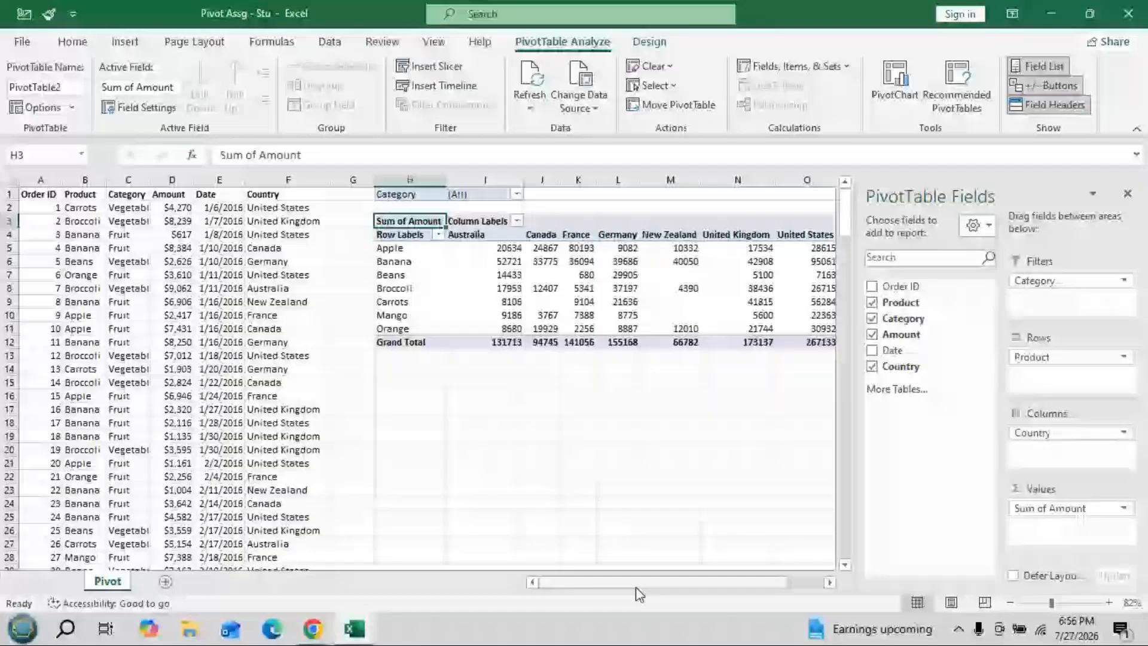
- Scroll right to see the remaining country columns and the Grand Total column
drag(636, 587, 672, 586)
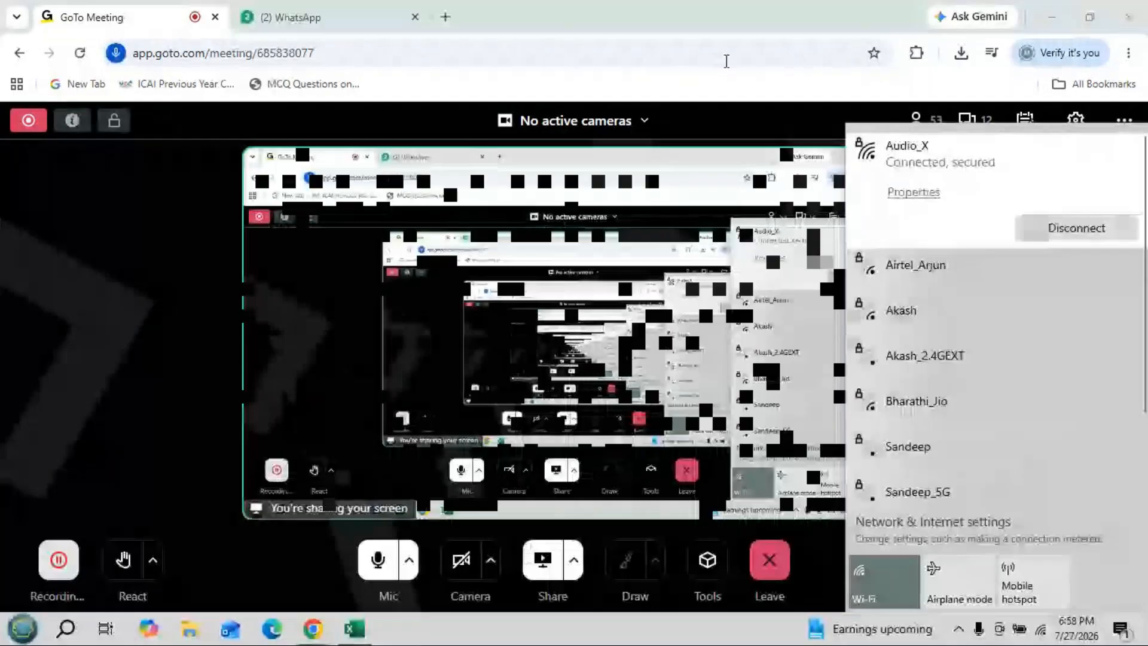
- Close the Wi-Fi panel and minimize the GoTo Meeting browser window
click(730, 20)
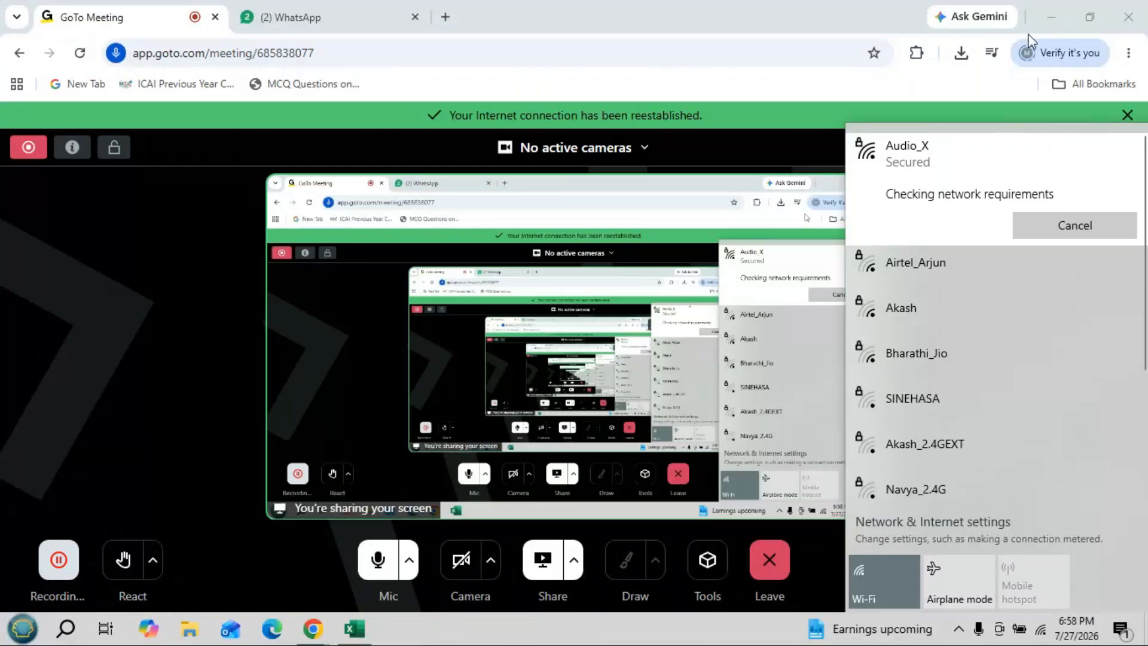
click(1051, 17)
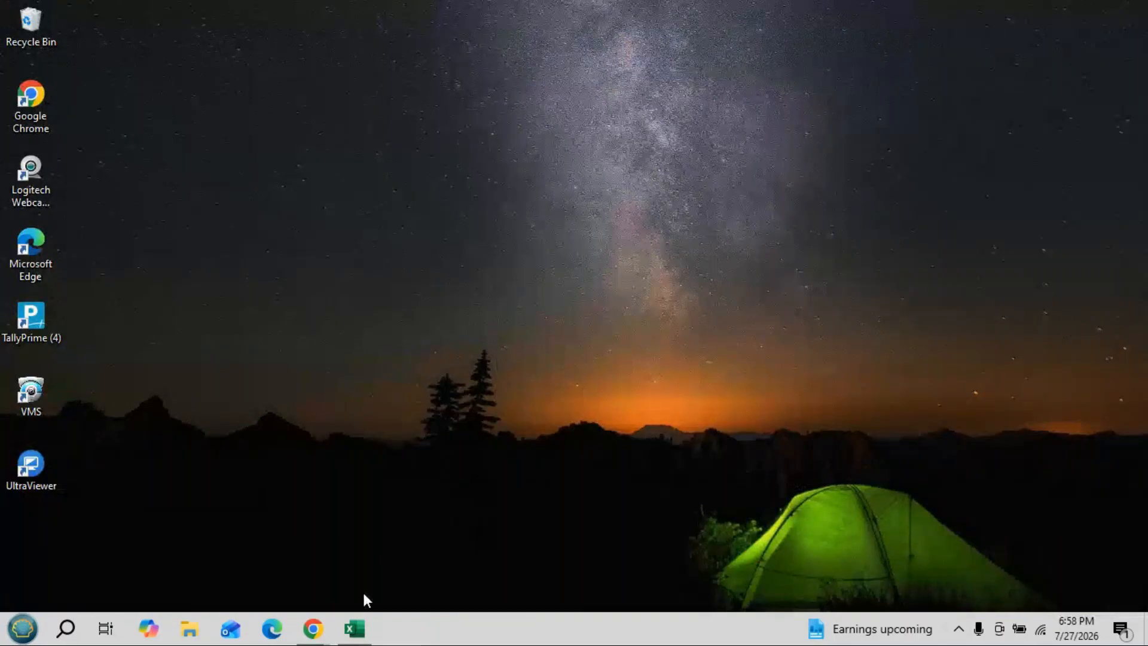
- Restore the Excel workbook window from the taskbar
click(360, 629)
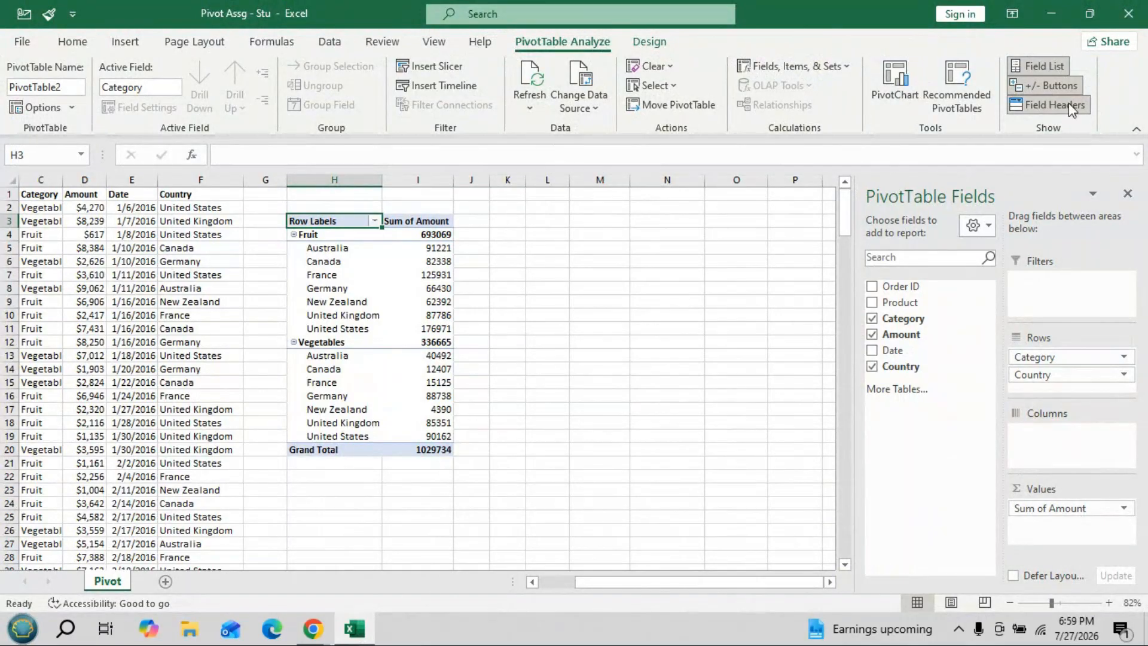
- Move Category from Rows to Columns, leaving countries as rows with Fruit and Vegetables columns
drag(1074, 358, 1070, 439)
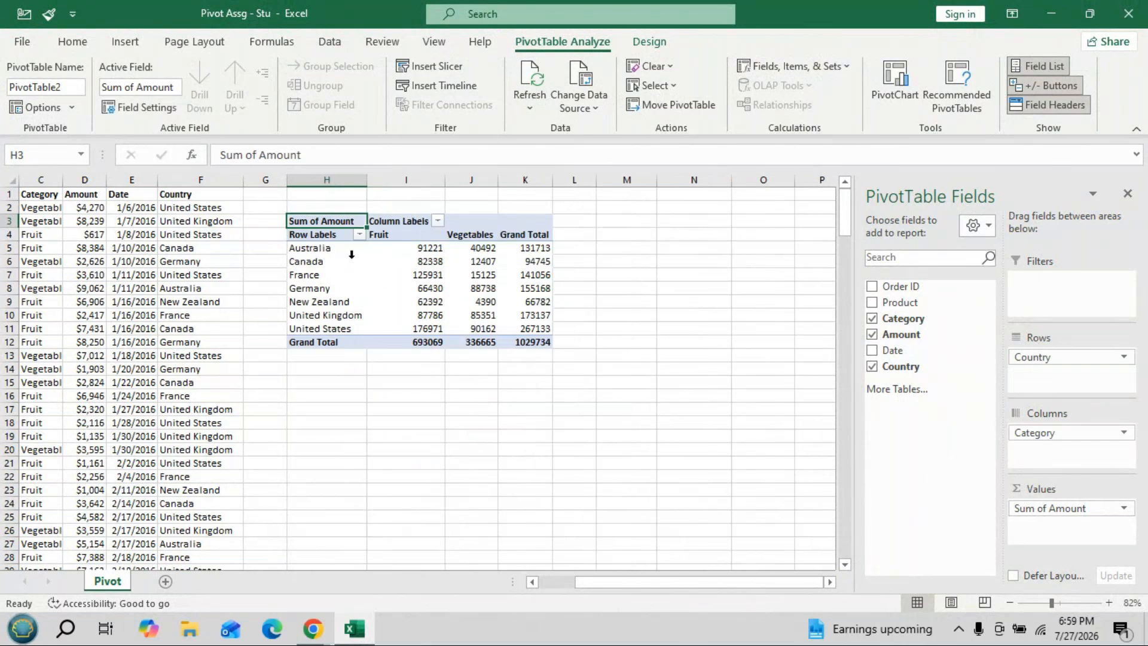
mouse_move(424, 256)
mouse_move(468, 252)
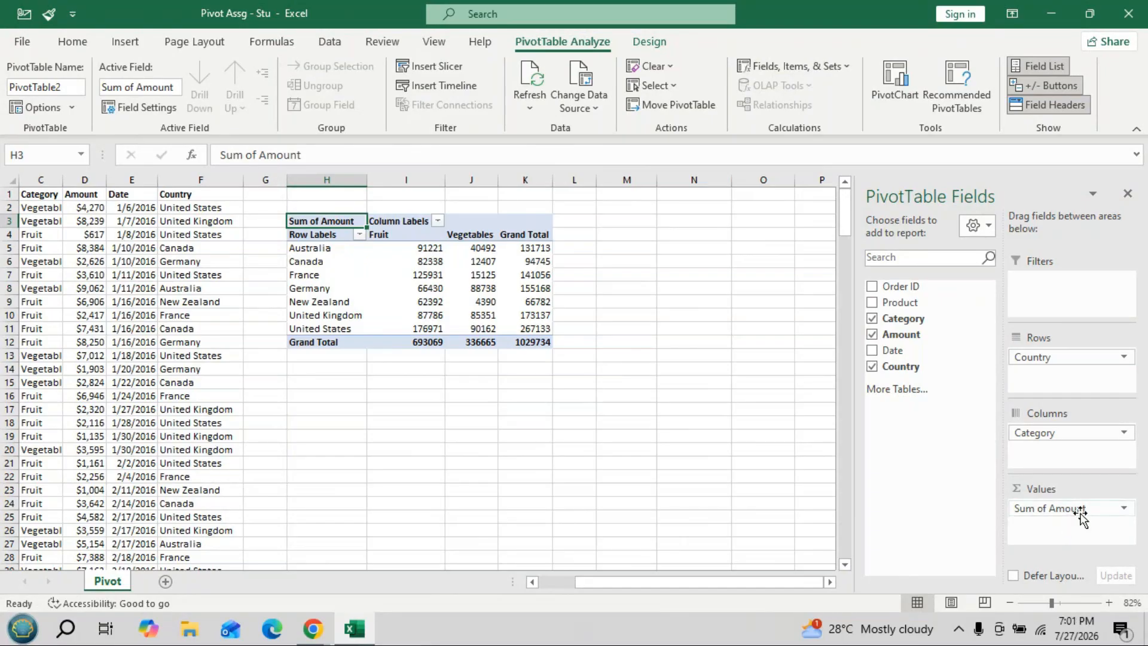
drag(1082, 515, 986, 466)
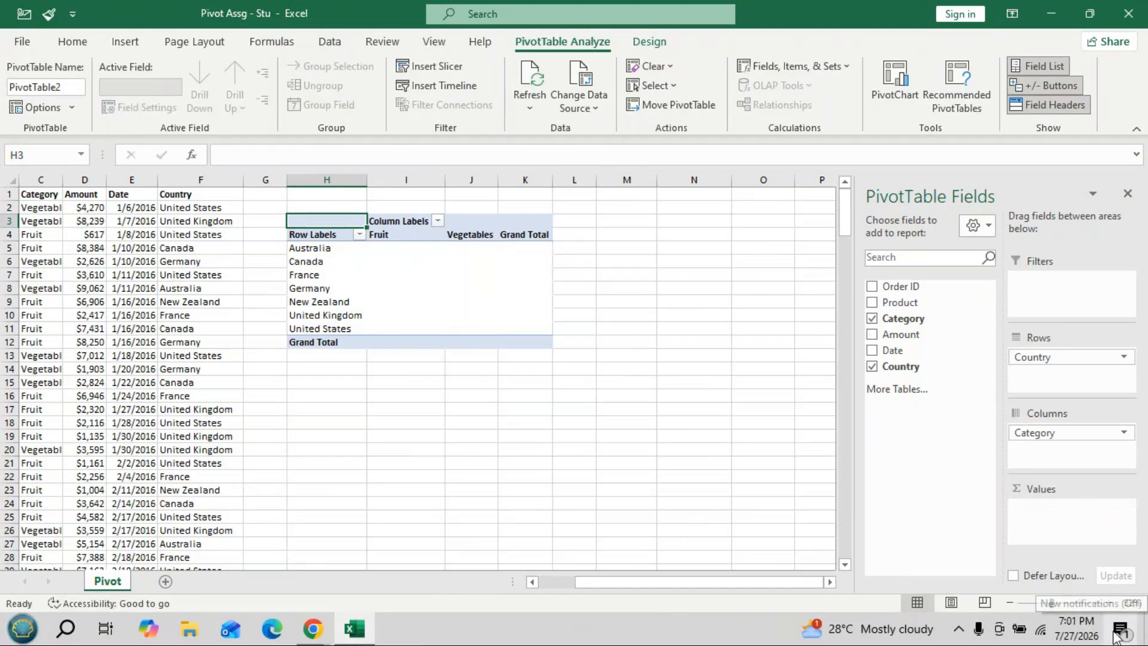
drag(909, 334, 1055, 520)
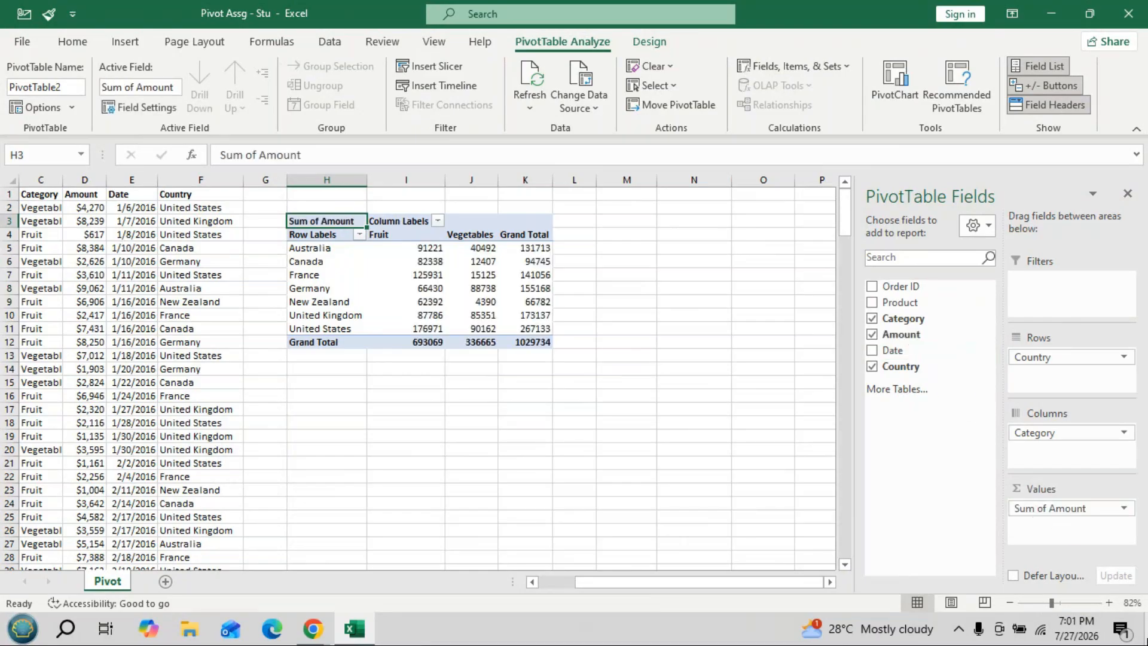
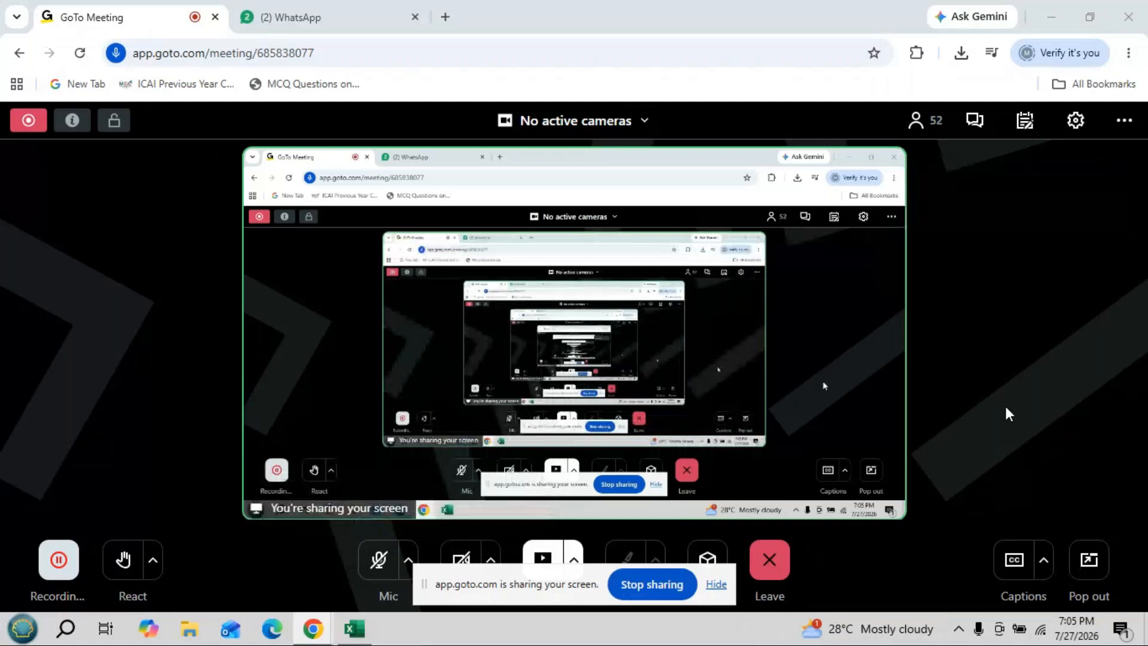
- Toggle between the GoTo Meeting window and Excel, ending with the PivotTable workbook on screen
click(1049, 20)
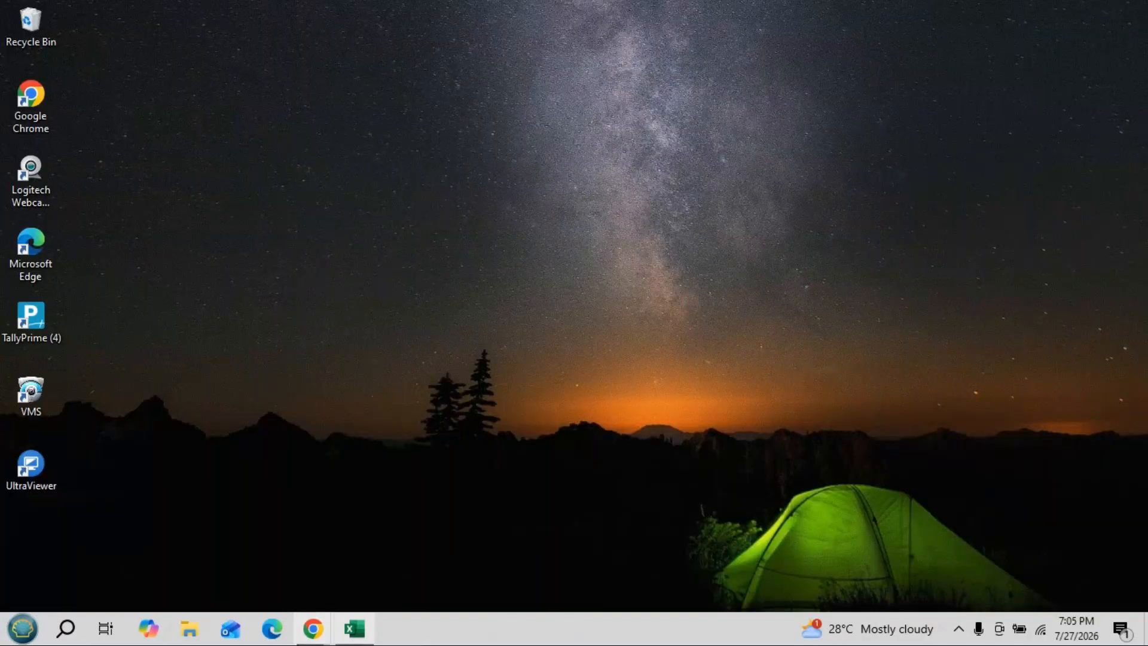
click(350, 629)
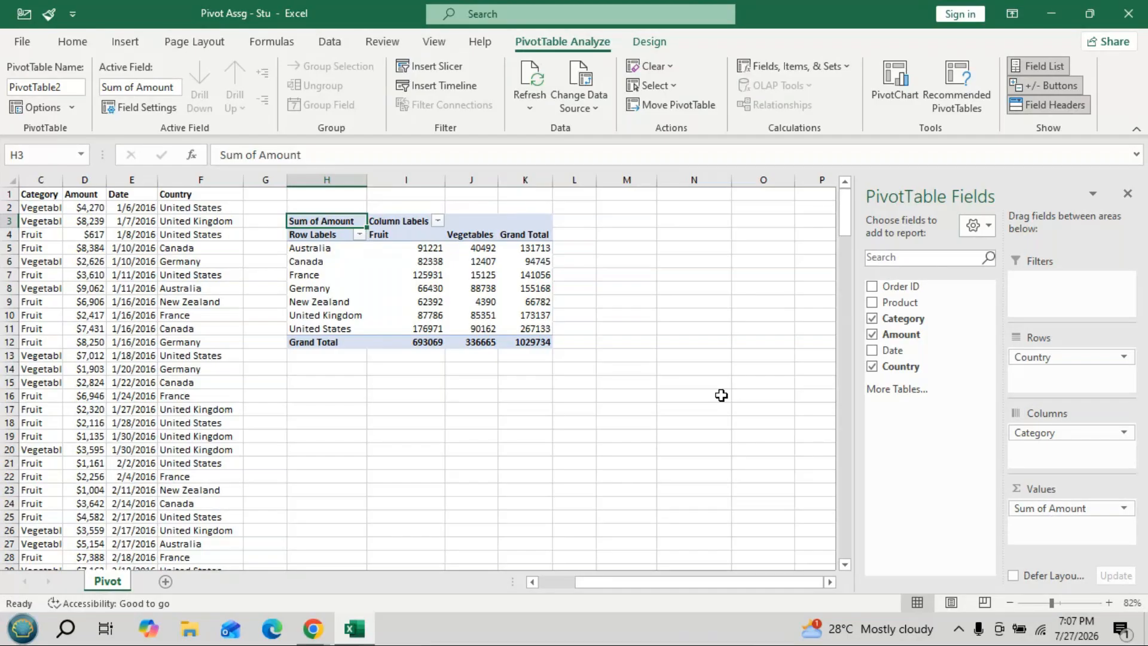
click(1052, 14)
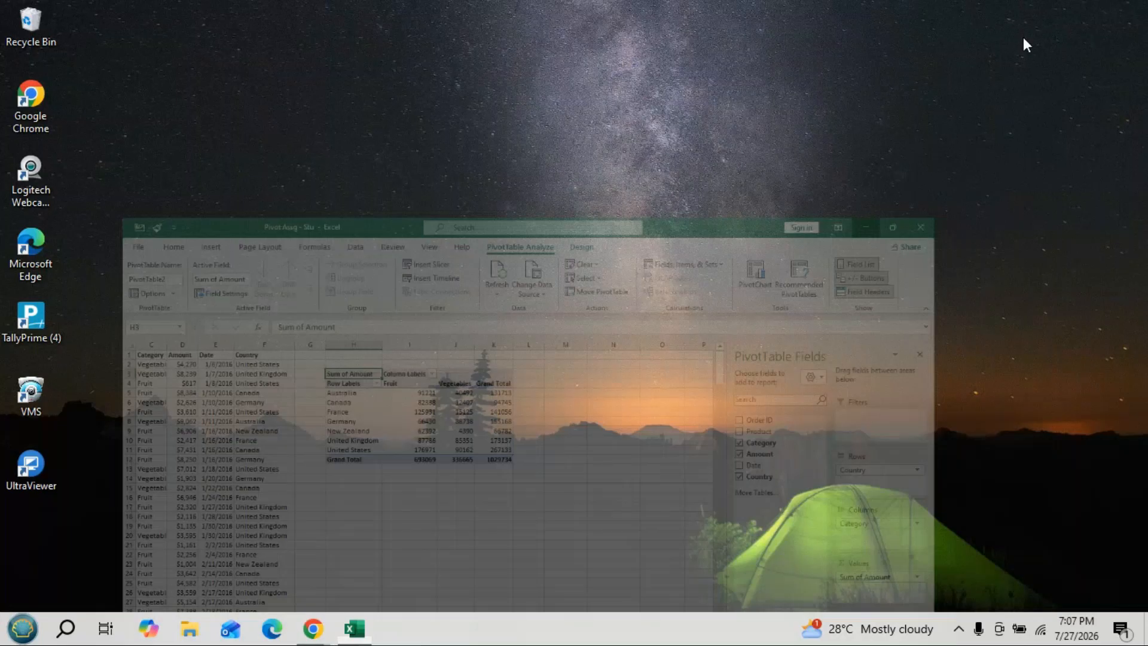
mouse_move(313, 628)
click(254, 505)
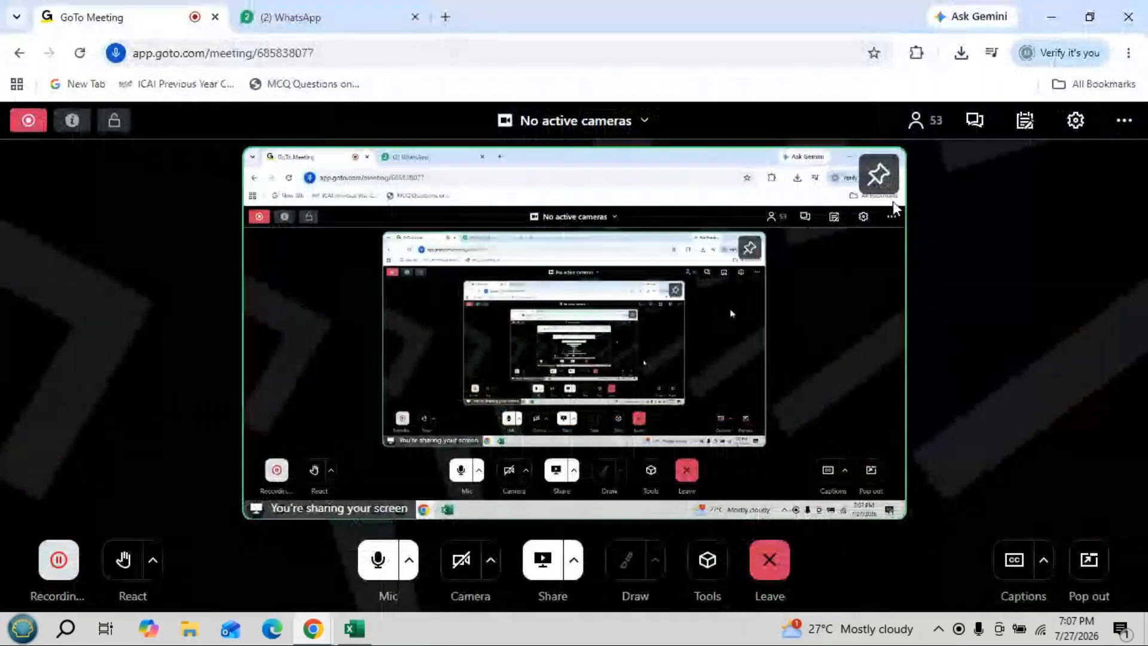
click(1050, 18)
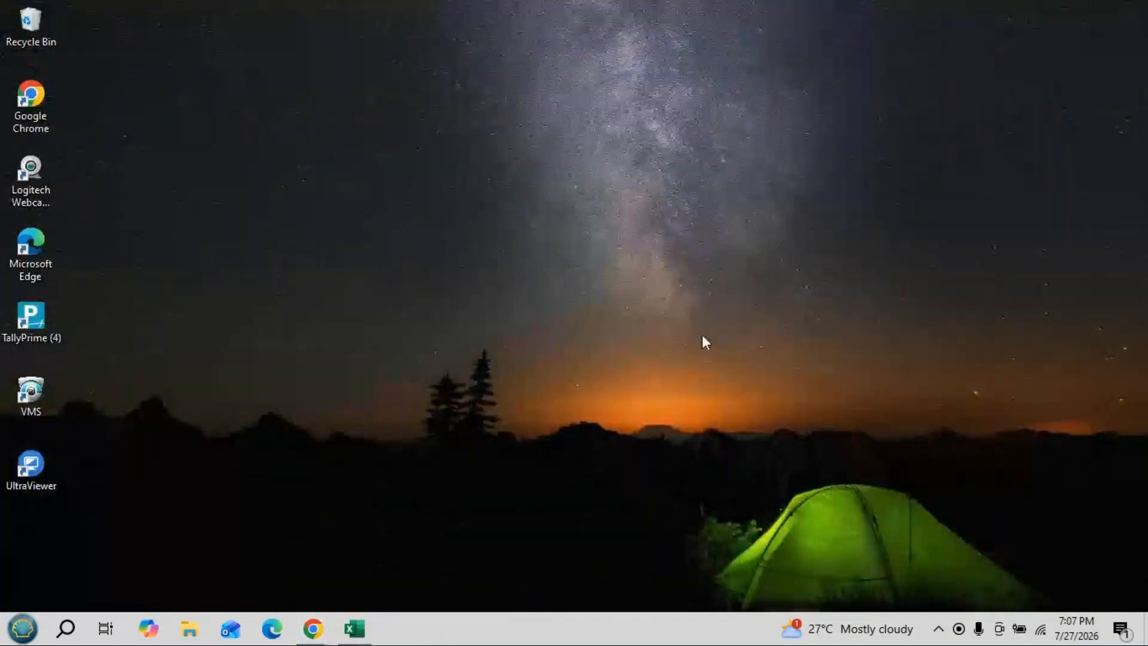
click(354, 628)
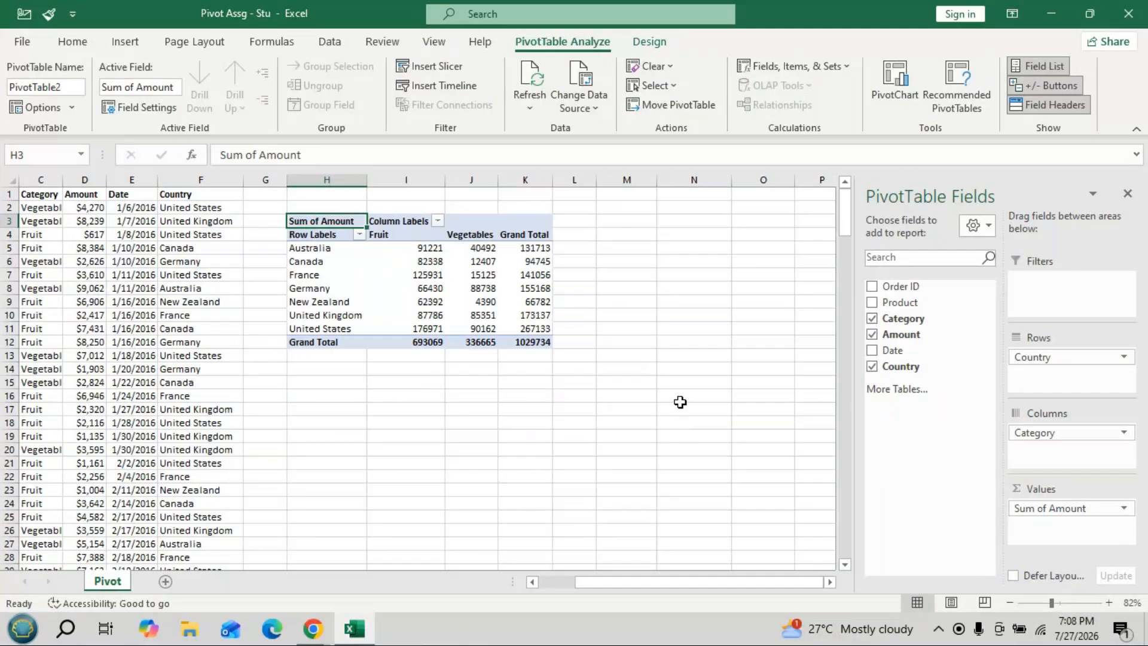
- Move Country into Filters so it becomes a report filter set to (All)
drag(1081, 366, 1050, 284)
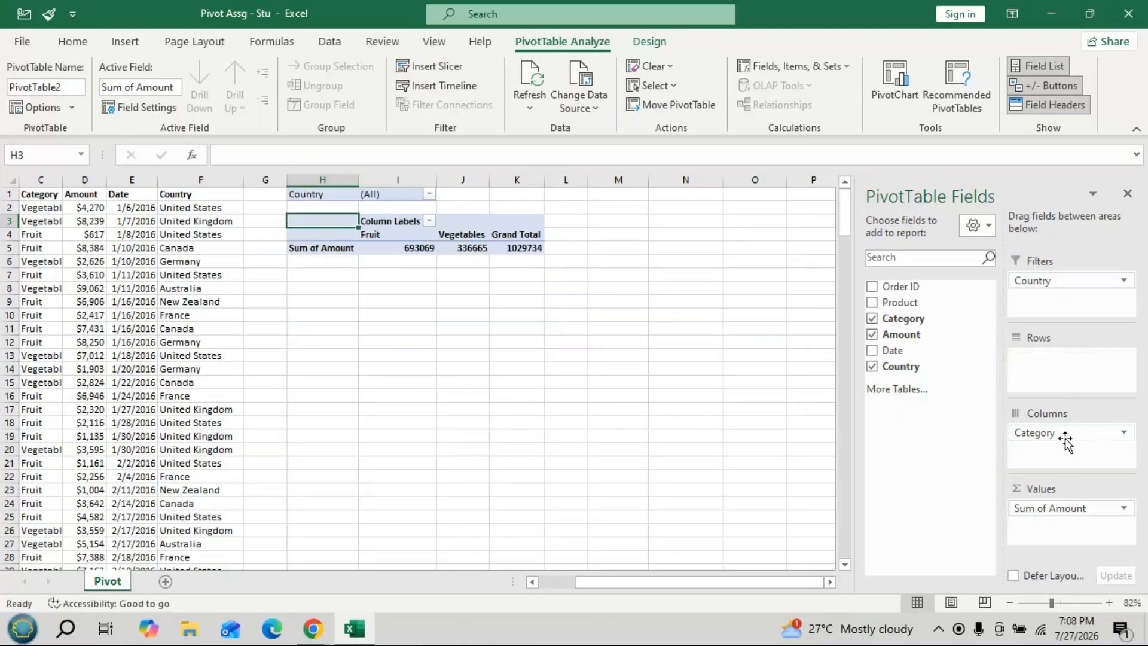
- Remove Category from Columns and add Product as the PivotTable rows
drag(1062, 436, 910, 356)
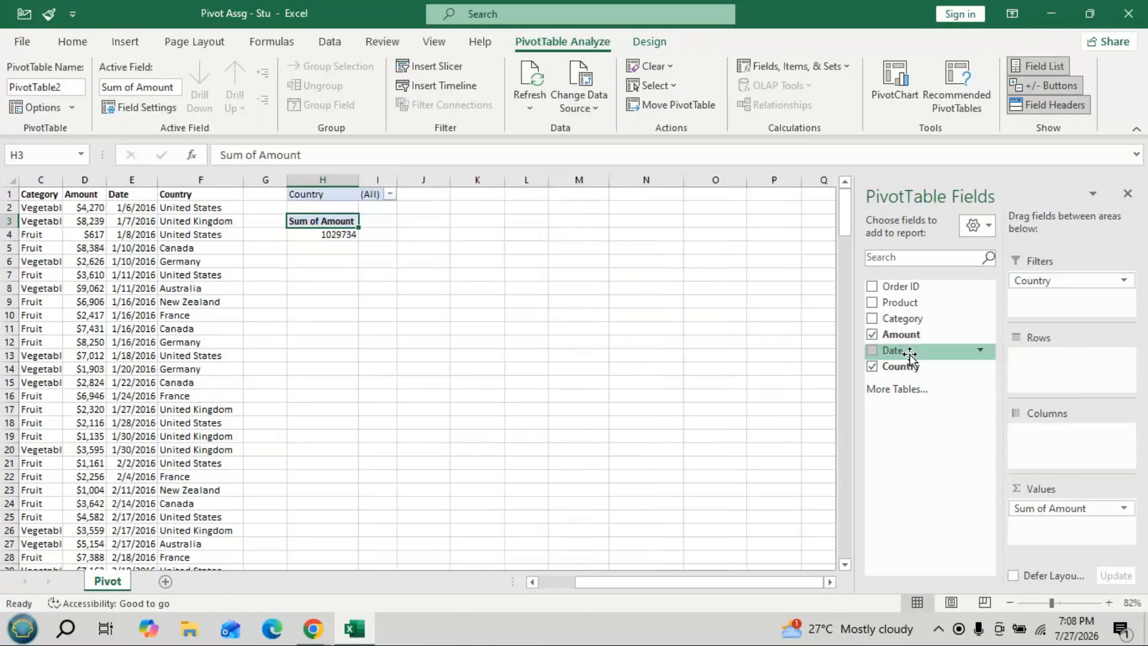
drag(900, 303, 1046, 359)
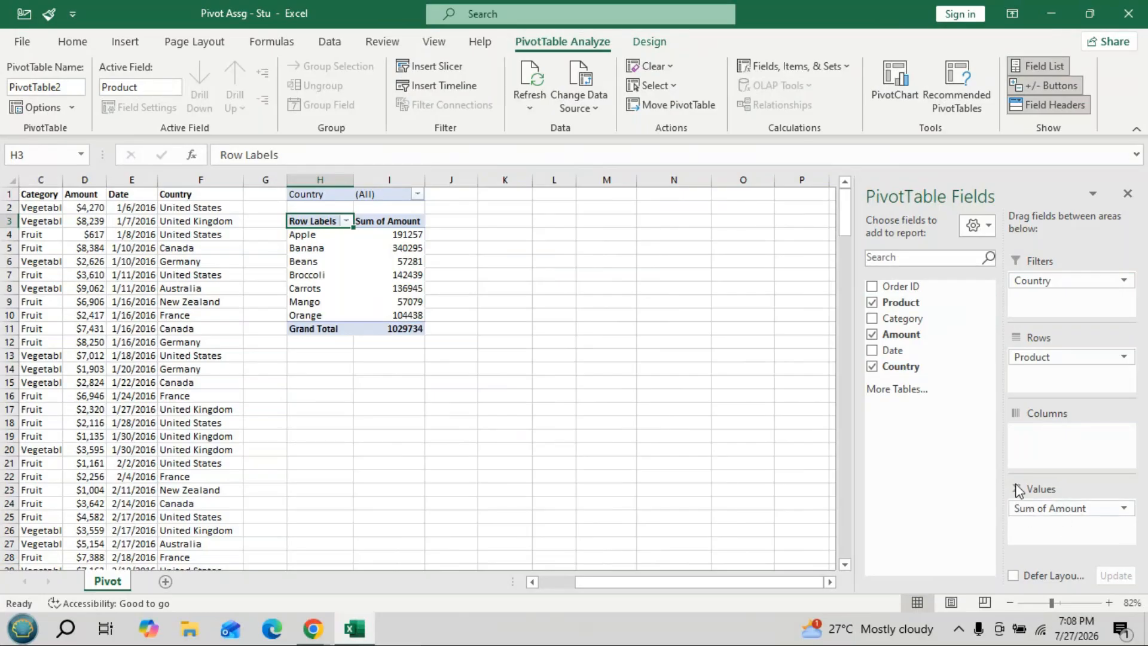
click(1063, 510)
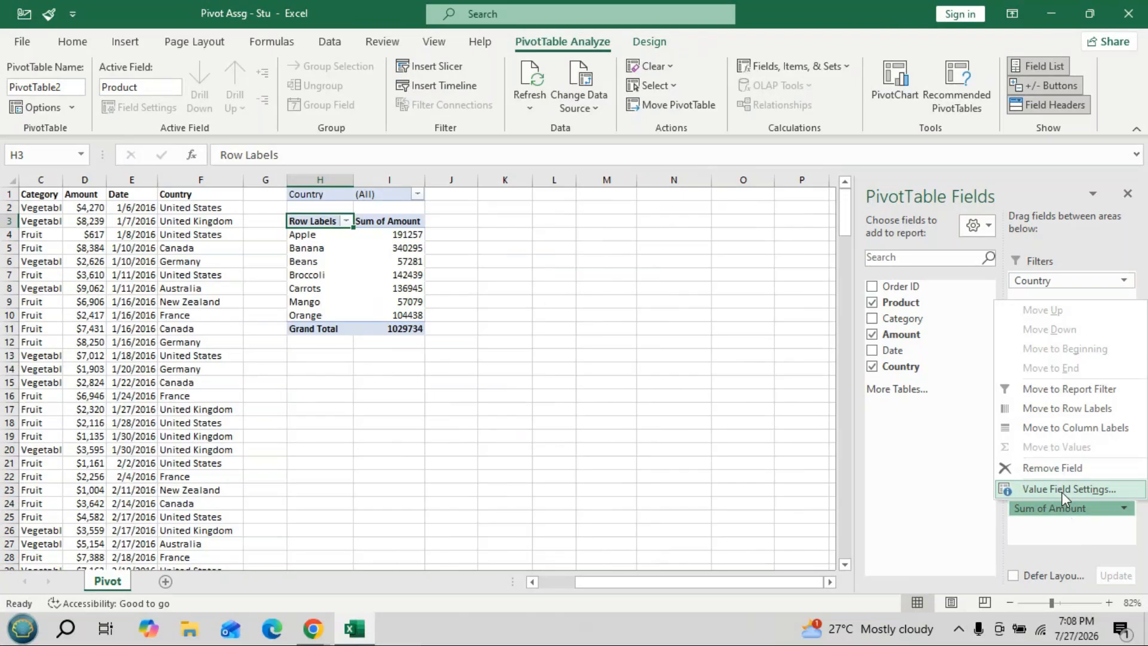
click(1061, 490)
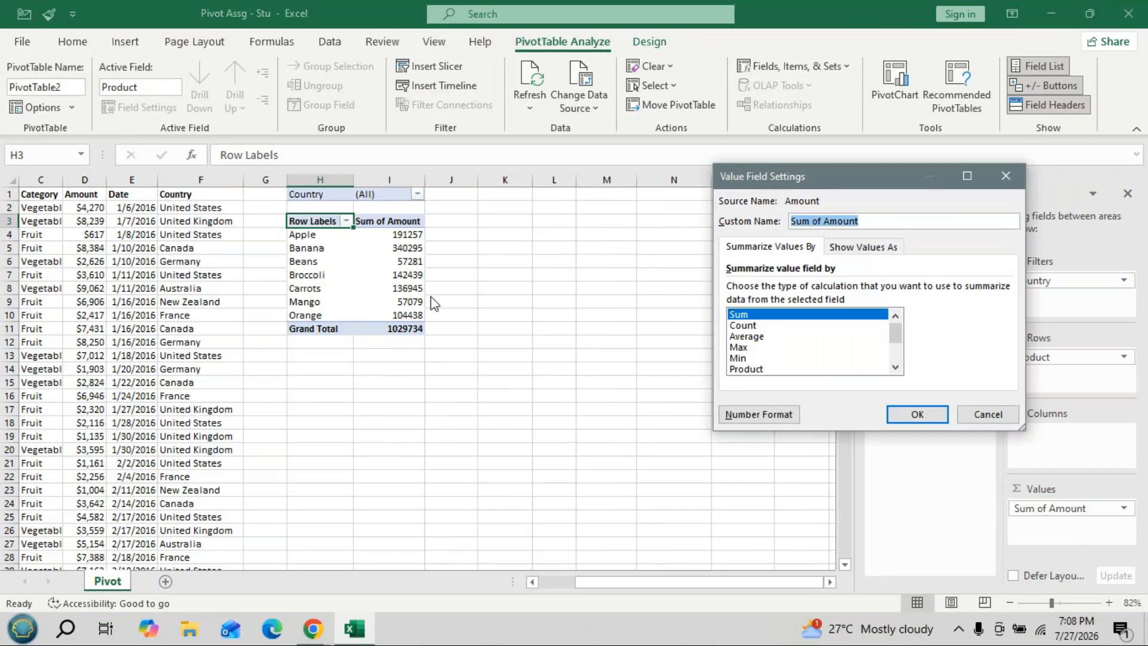
click(743, 326)
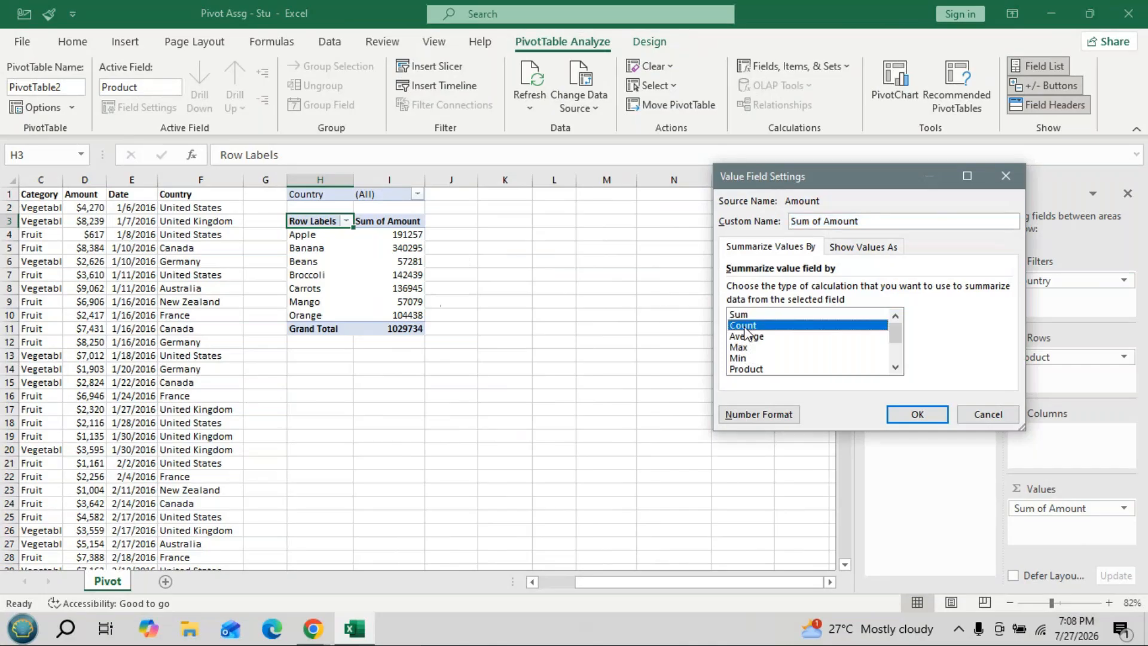
click(916, 415)
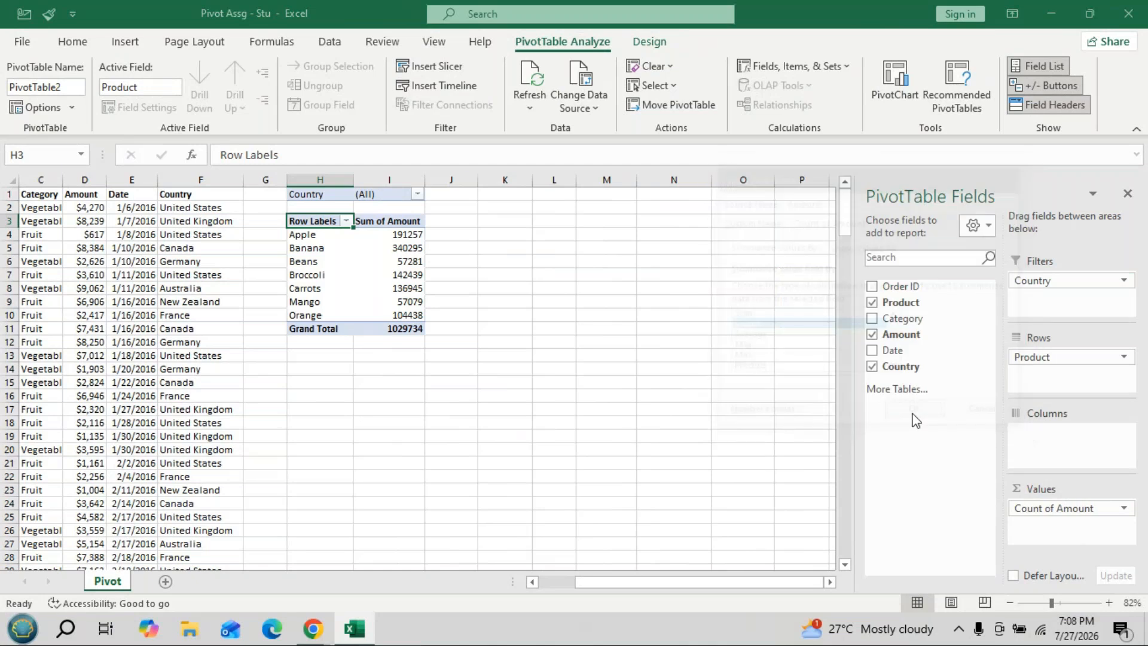
mouse_move(417, 239)
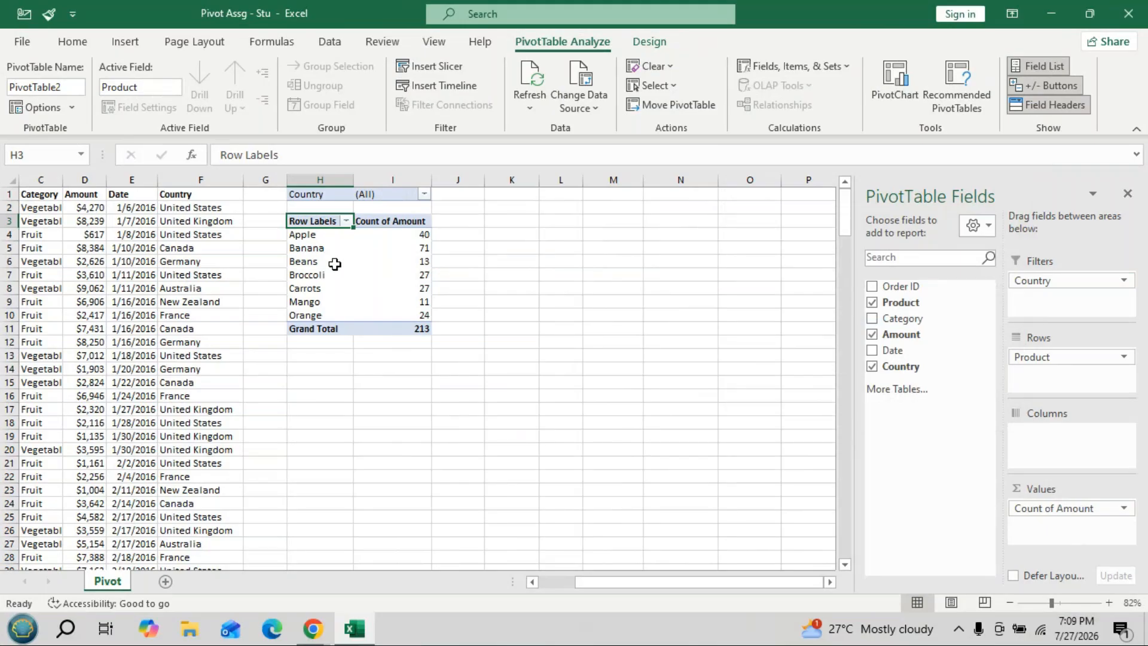
mouse_move(335, 265)
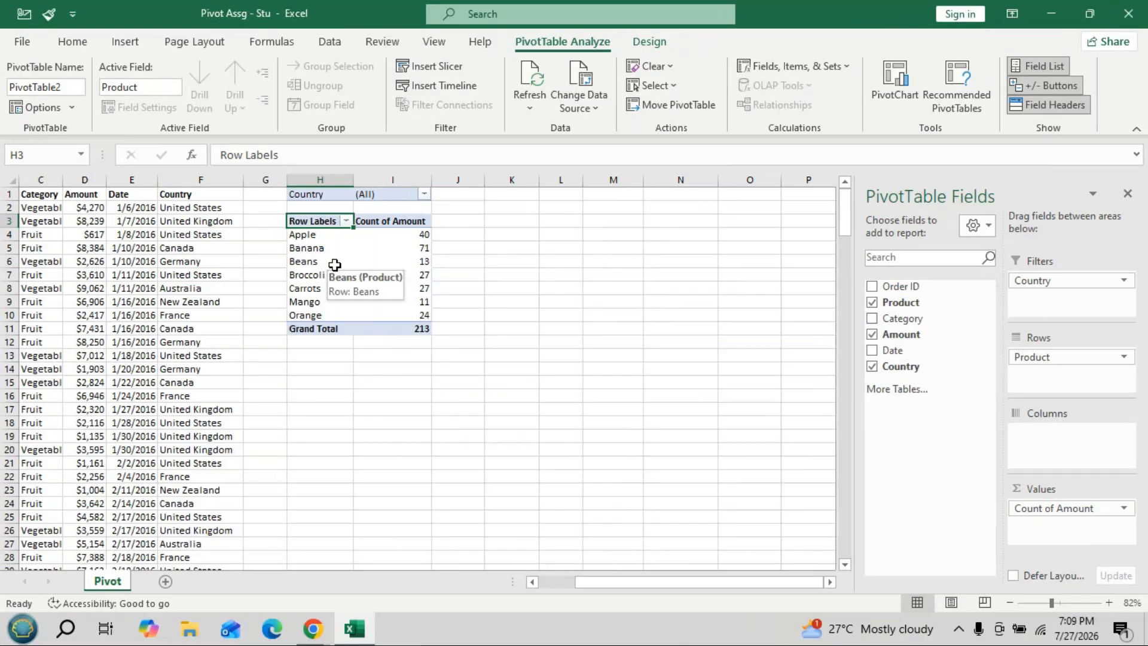
click(1063, 510)
click(1054, 491)
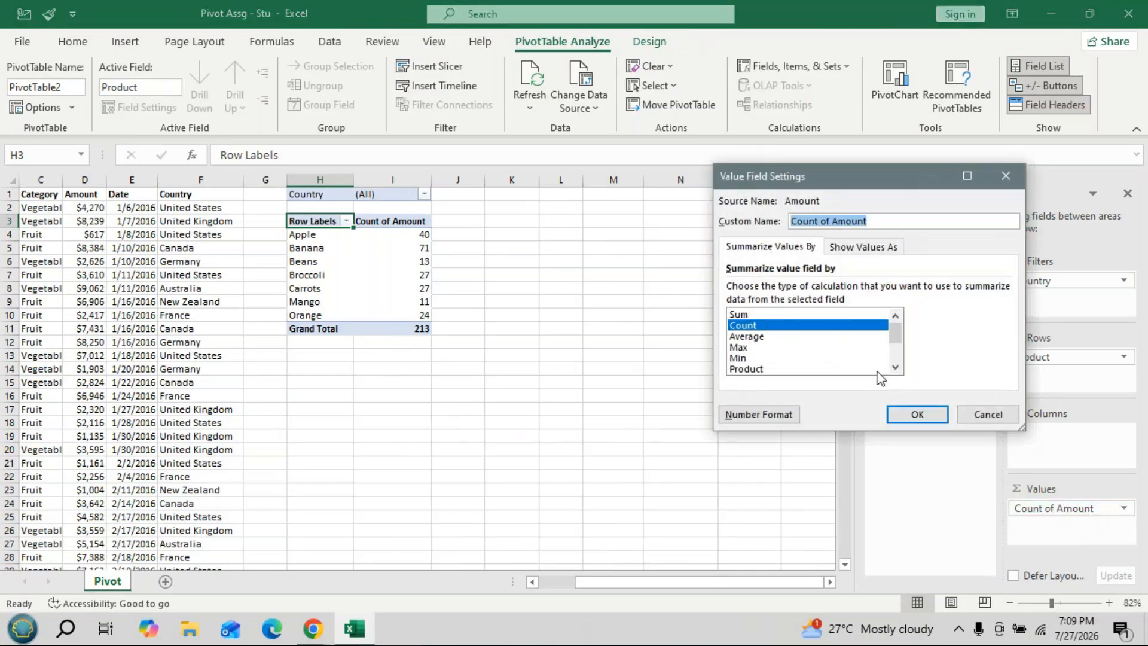
click(895, 368)
click(896, 368)
click(896, 368)
click(895, 368)
click(895, 368)
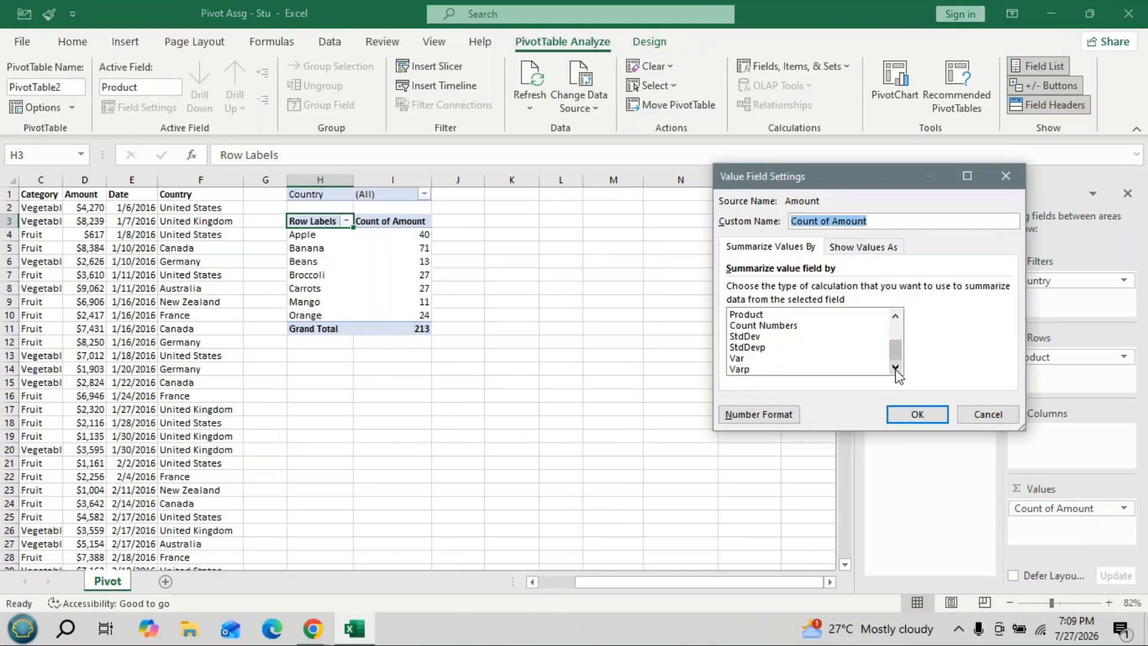
click(897, 315)
click(897, 315)
click(897, 315)
click(897, 315)
click(896, 315)
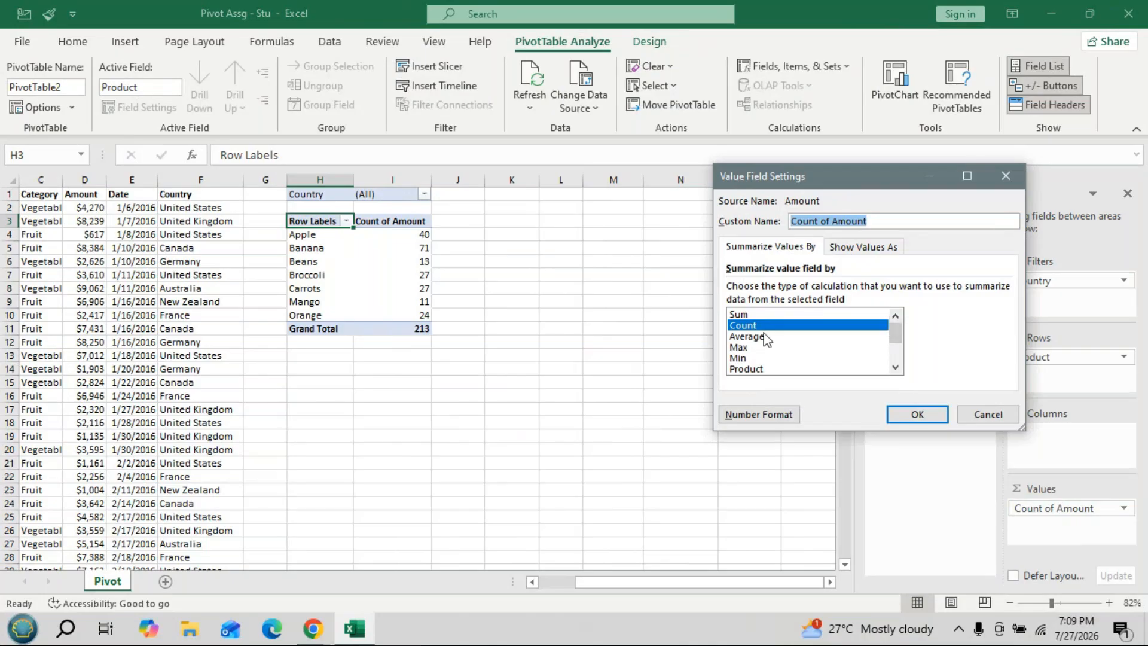
click(750, 315)
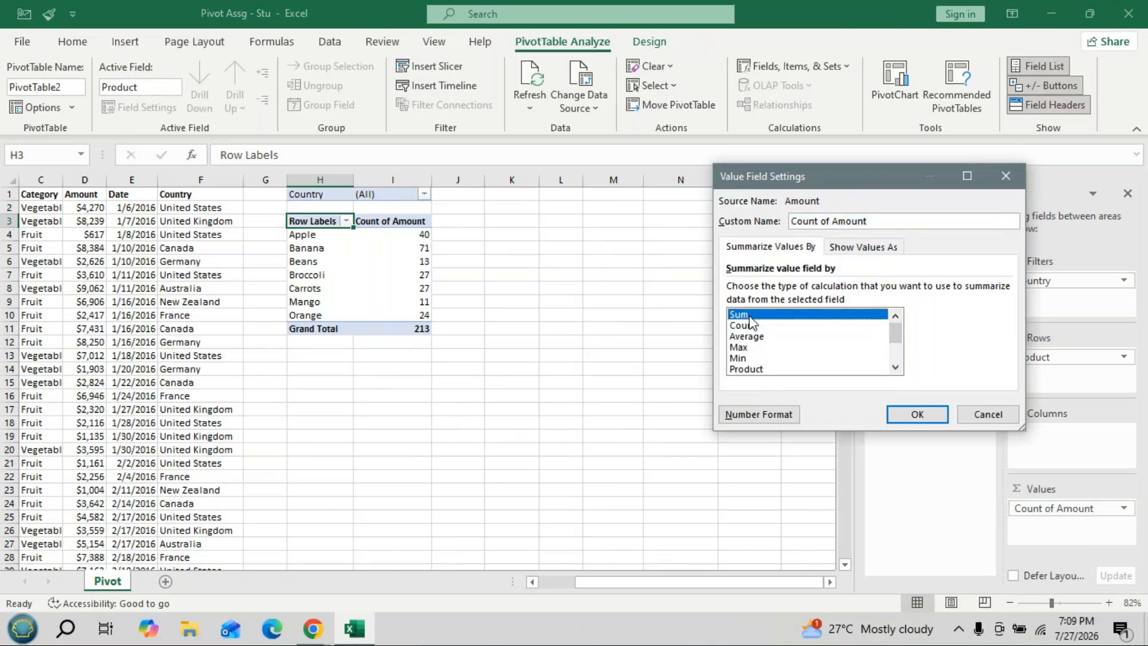
click(909, 416)
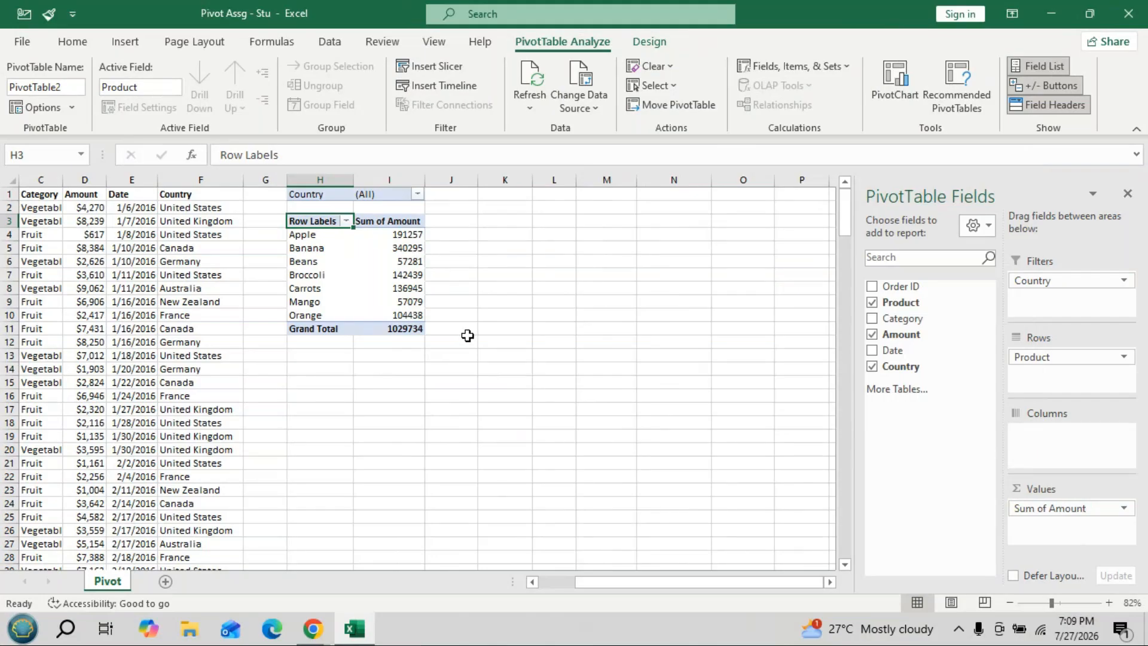
- Format Sum of Amount as Currency with 2 decimals, e.g. Apple $191,257.00
click(1050, 510)
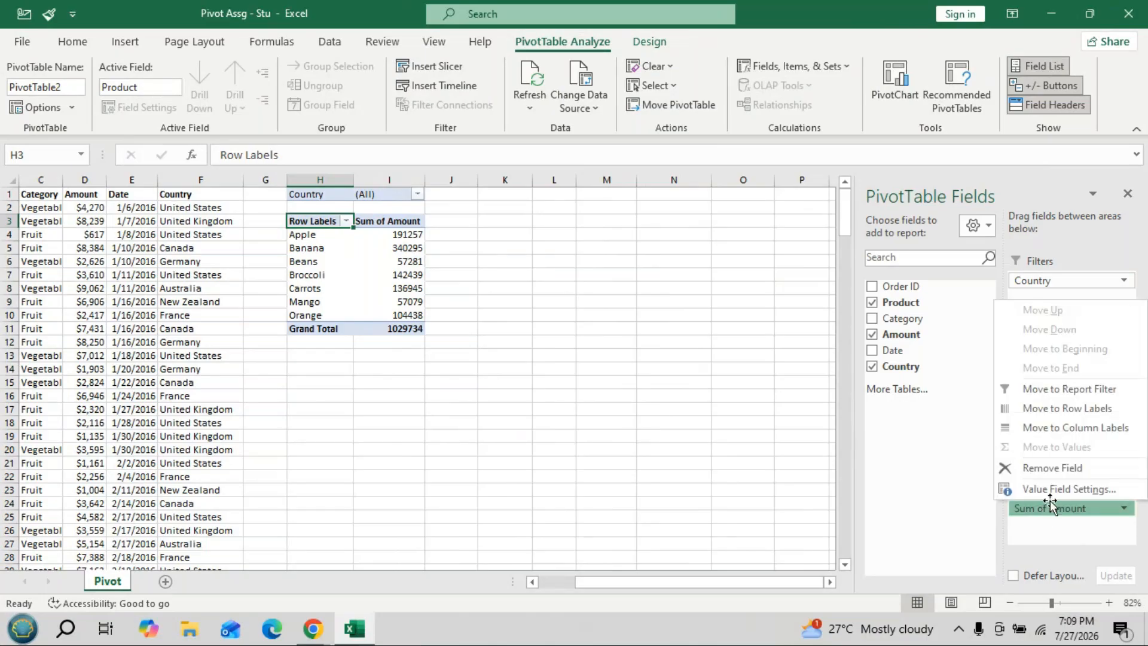
click(1052, 489)
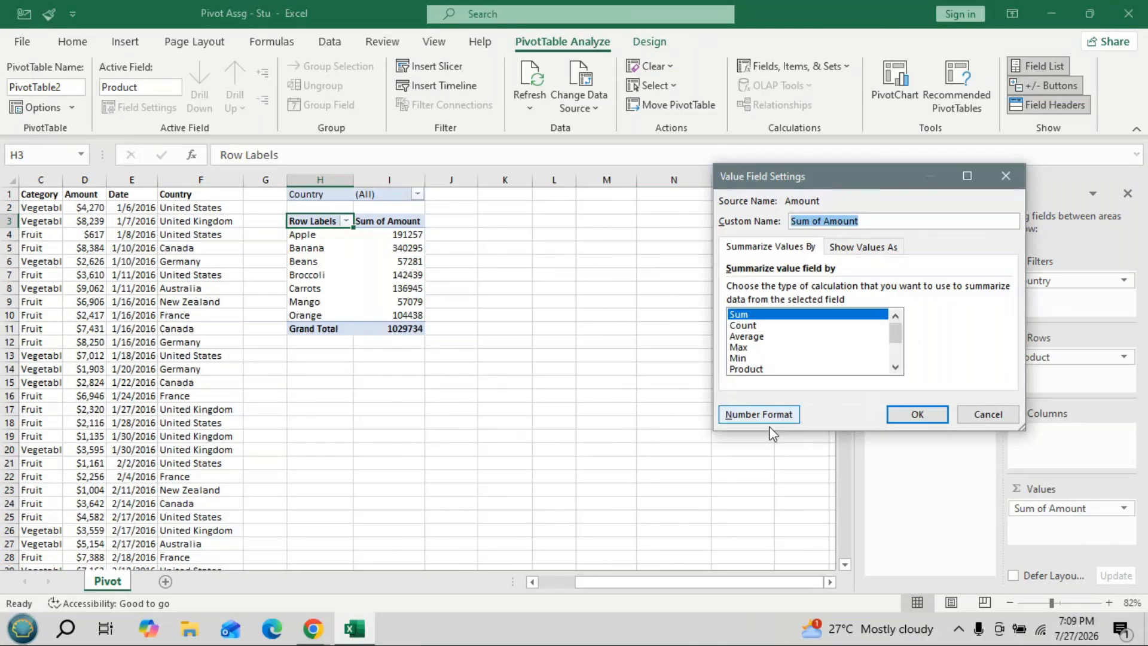
click(733, 414)
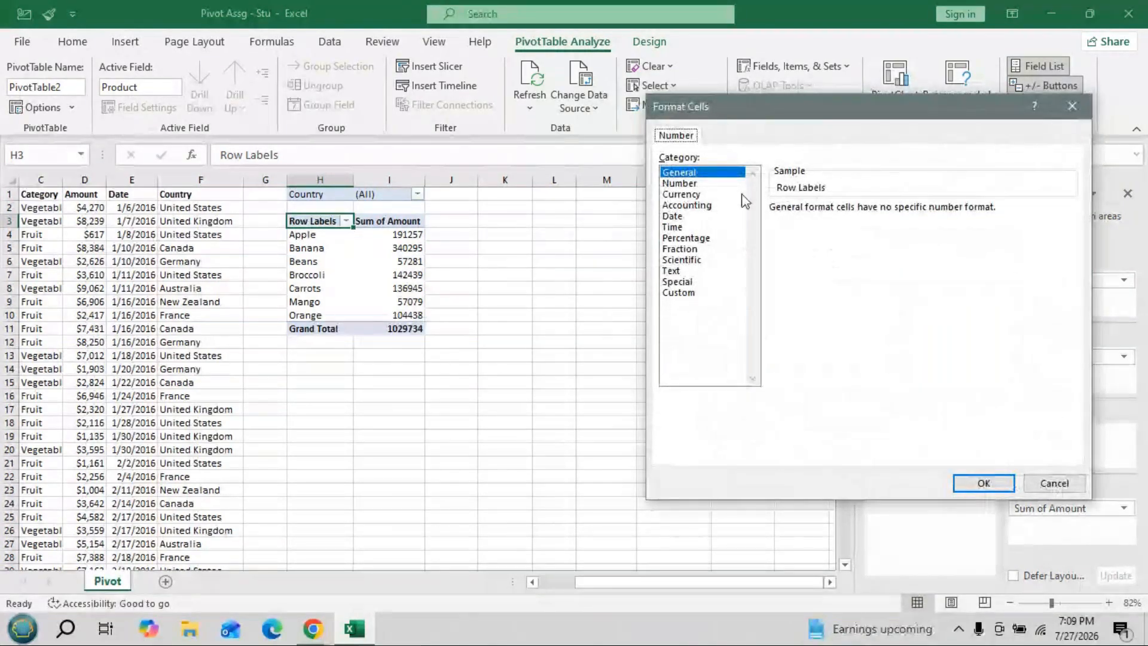
drag(867, 109, 704, 160)
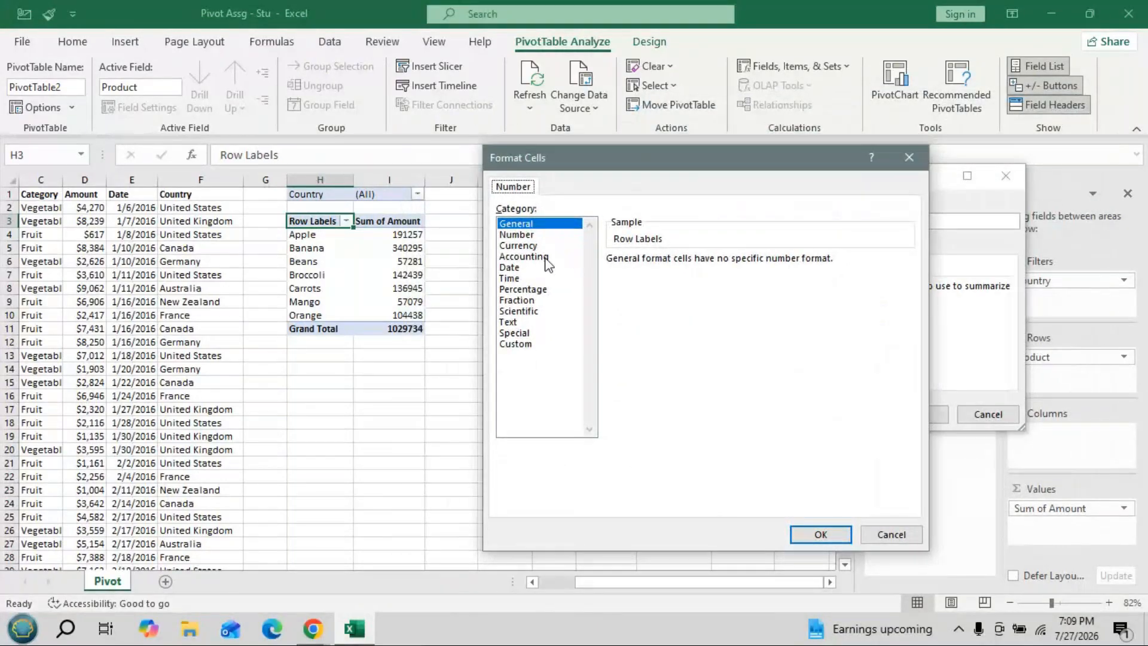
click(526, 245)
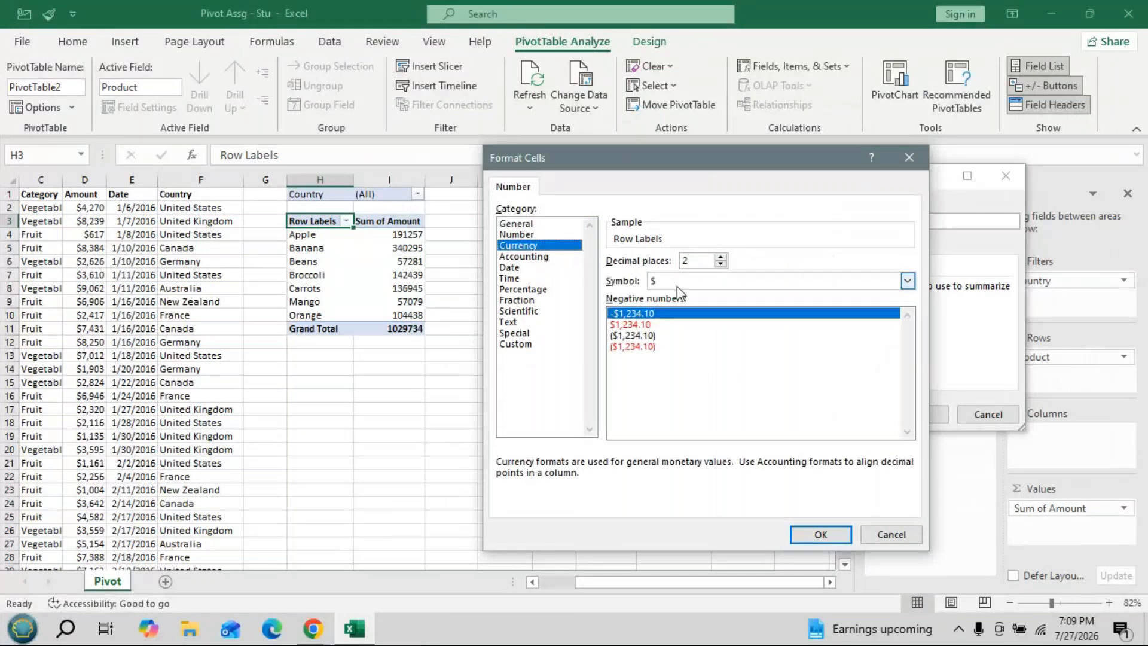
click(821, 534)
click(907, 413)
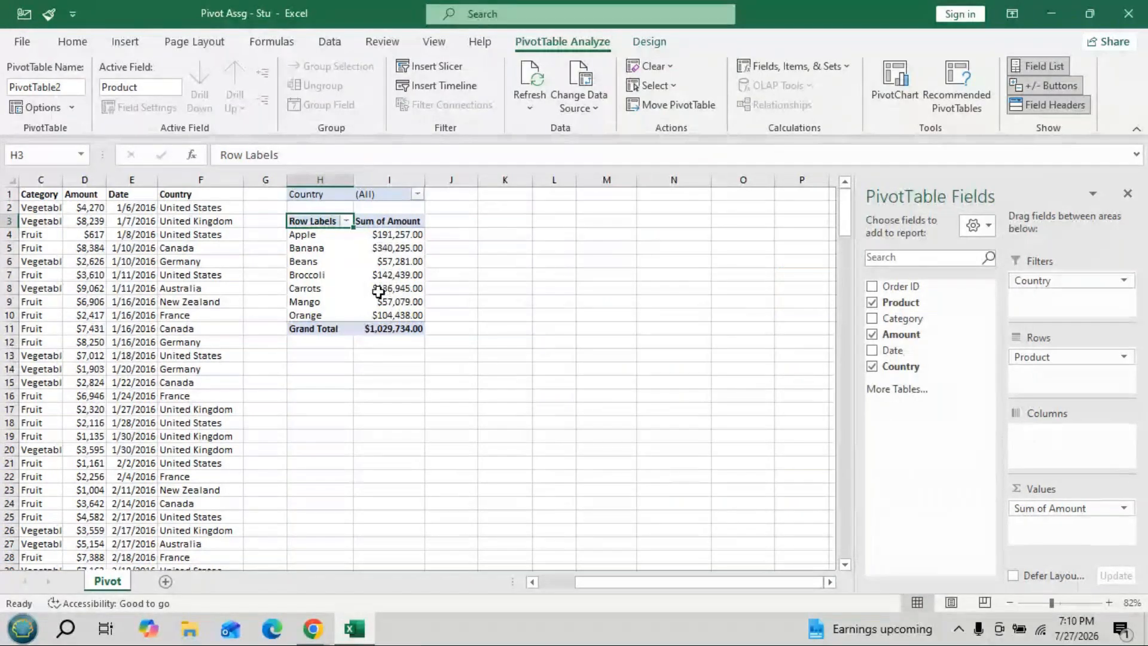
- Reformat Sum of Amount as Accounting with the ₹ English (India) symbol, e.g. Banana ₹ 340,295.00
mouse_move(379, 291)
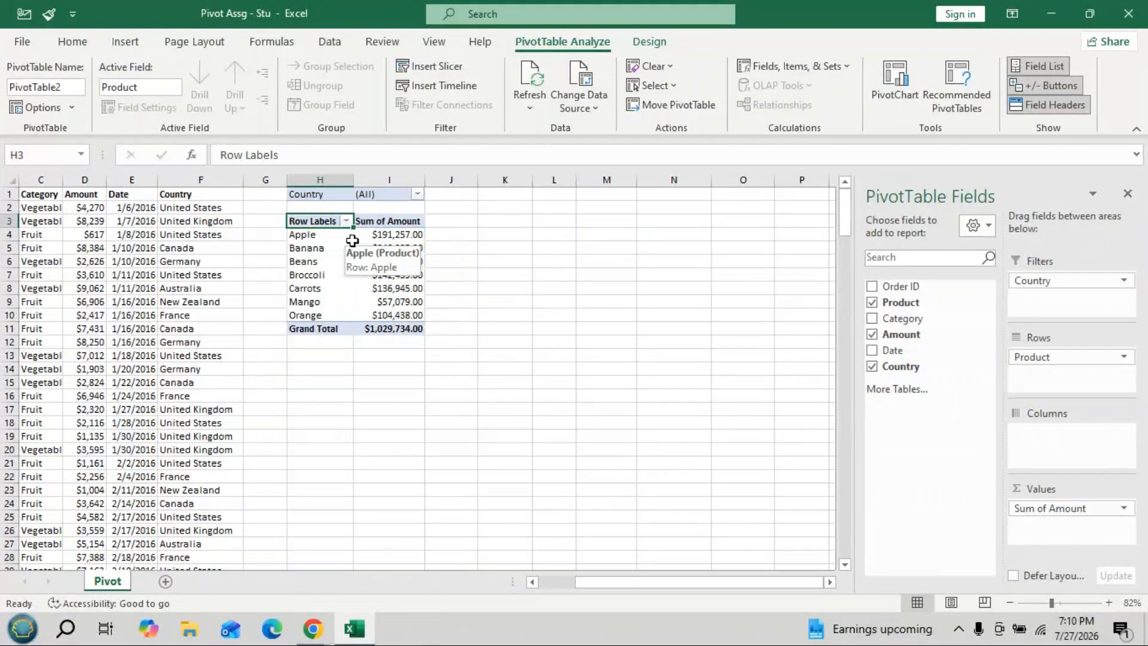
click(1058, 512)
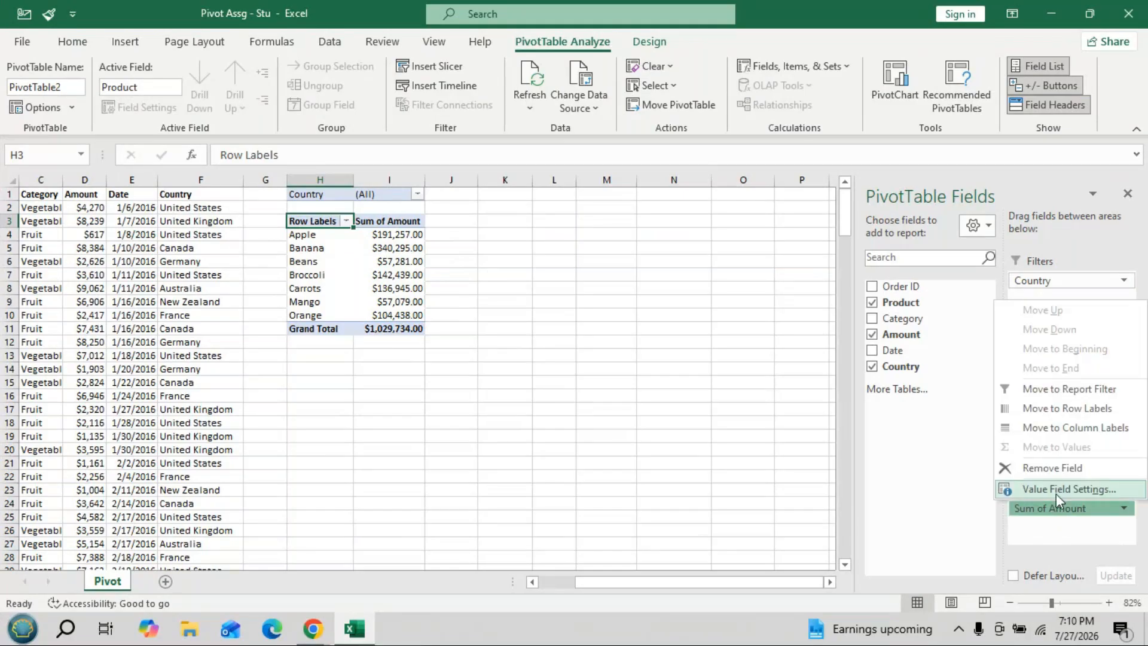
click(1055, 493)
click(769, 419)
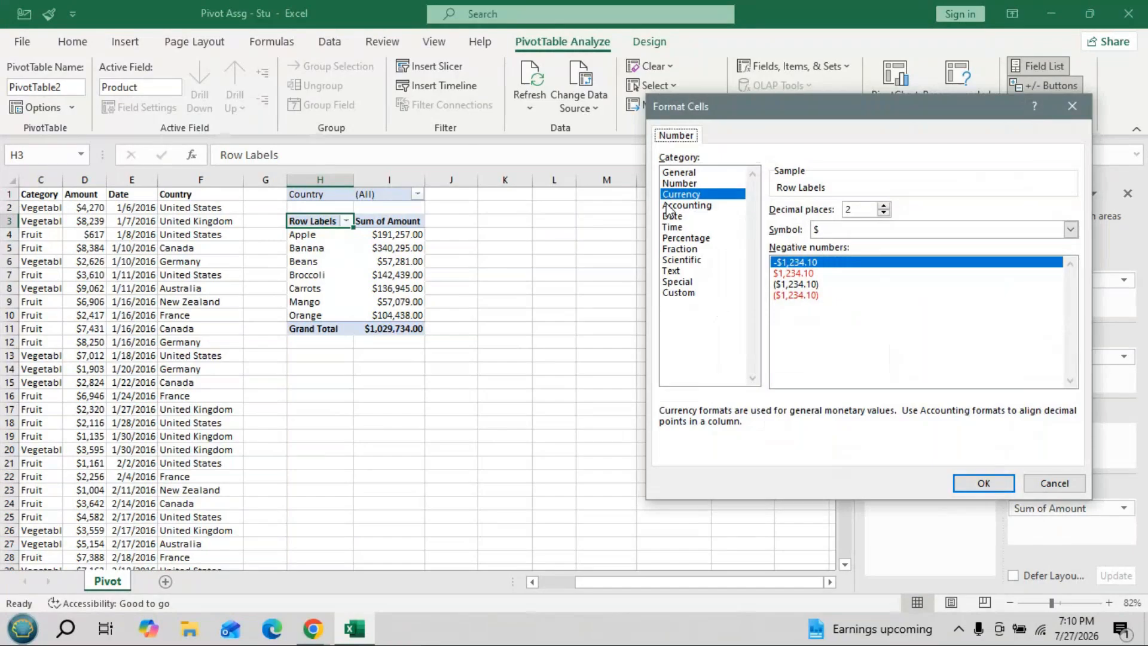
click(687, 205)
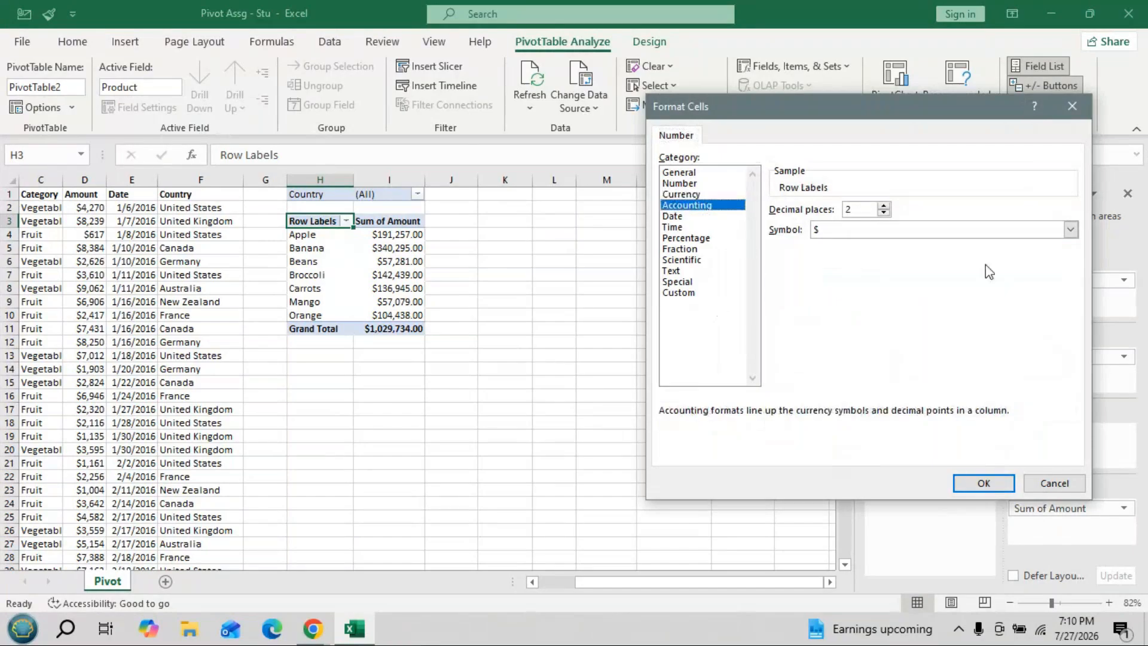
click(1070, 230)
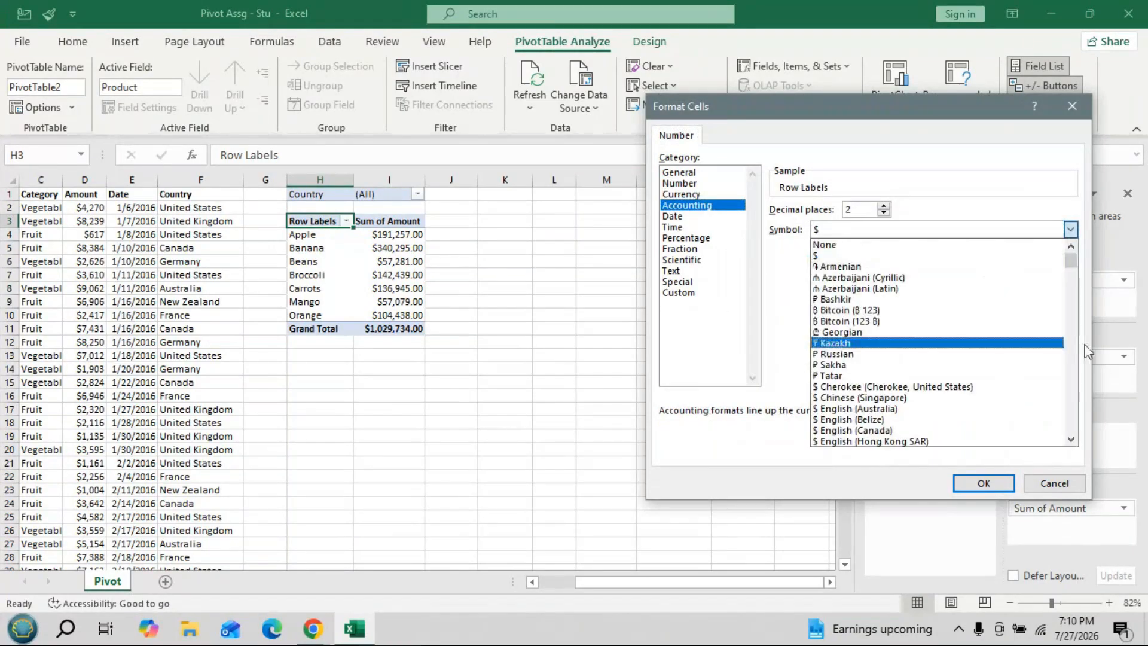
click(1071, 442)
click(1070, 441)
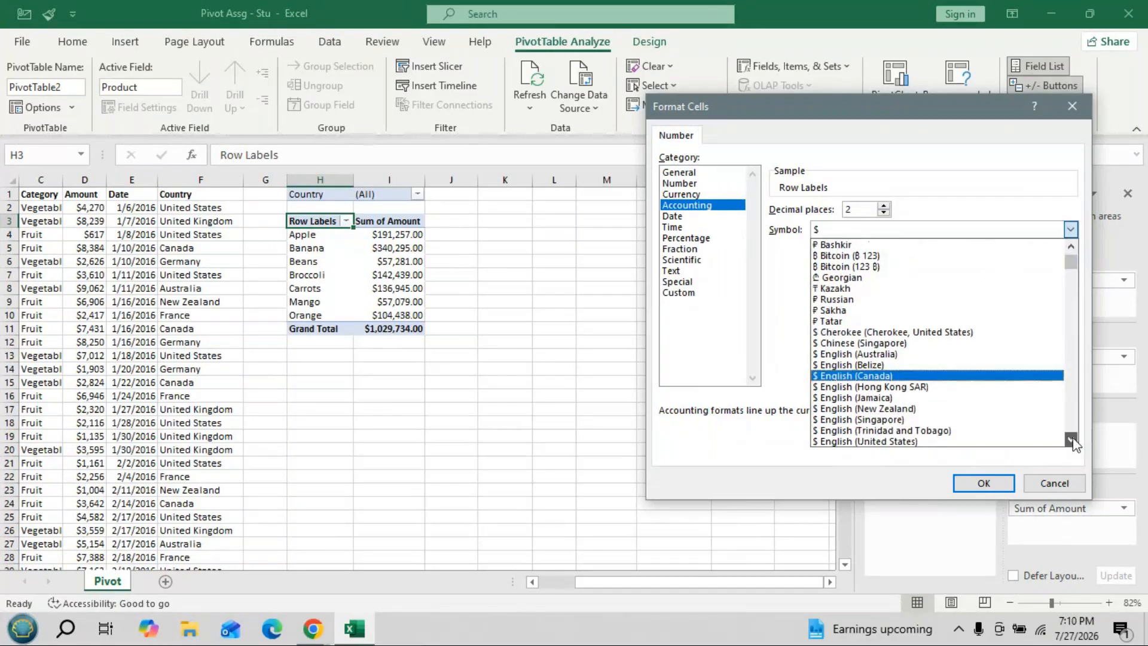
click(1070, 441)
click(1072, 441)
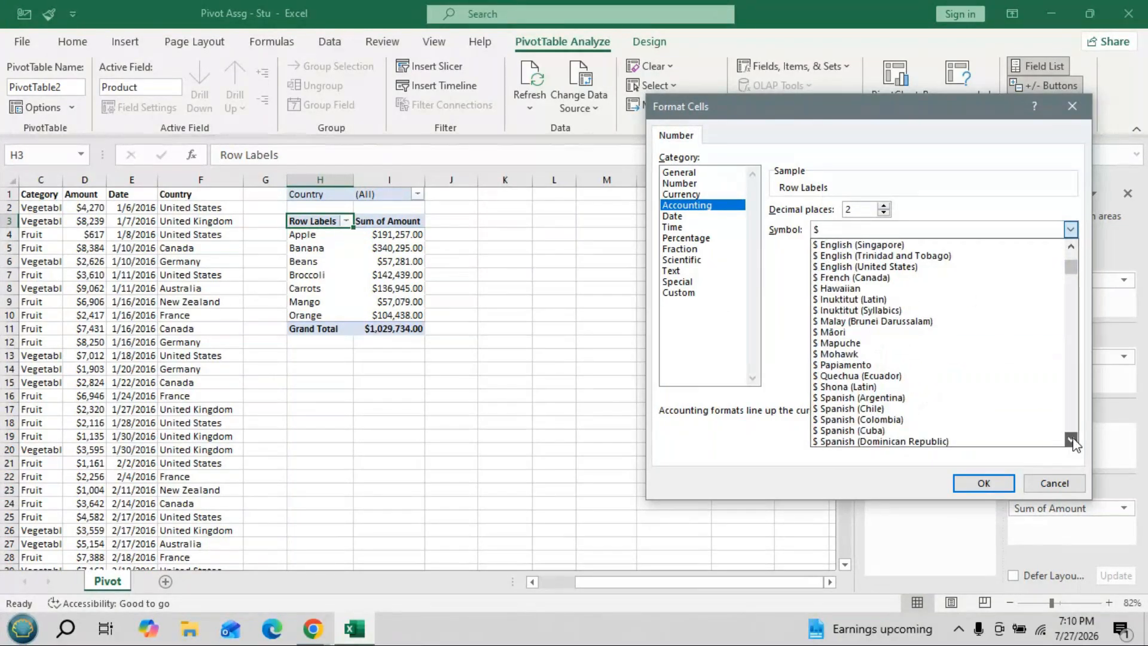
click(1071, 441)
click(1071, 440)
click(1070, 441)
click(1070, 441)
click(1071, 440)
click(1070, 441)
click(1071, 440)
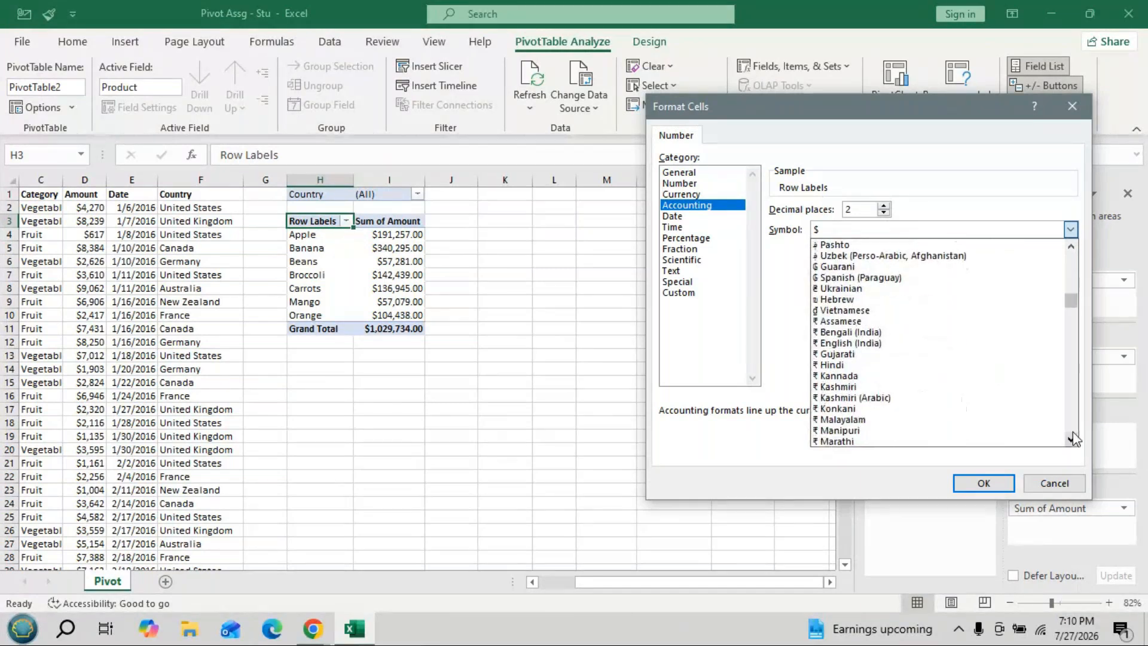
click(880, 343)
click(984, 482)
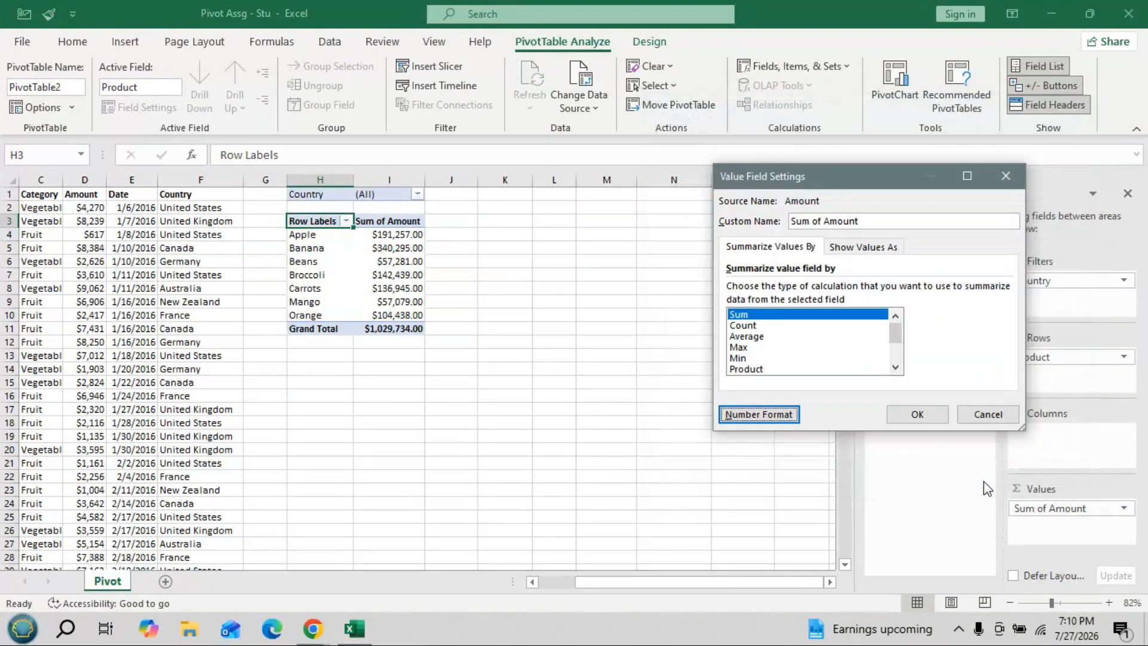
click(913, 415)
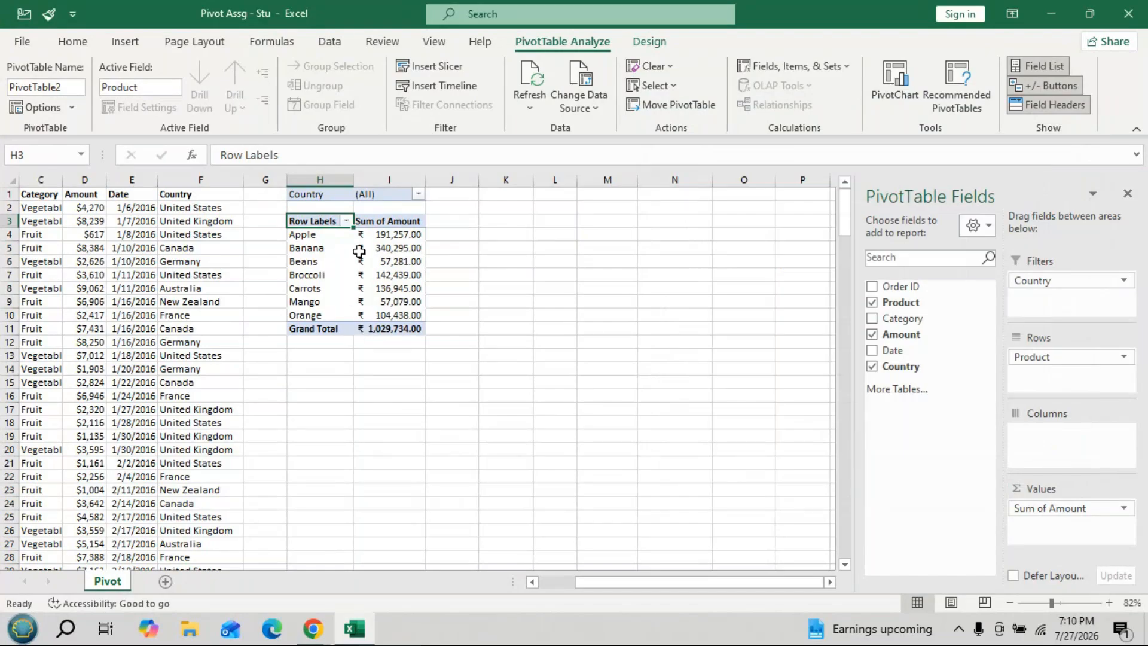
mouse_move(359, 248)
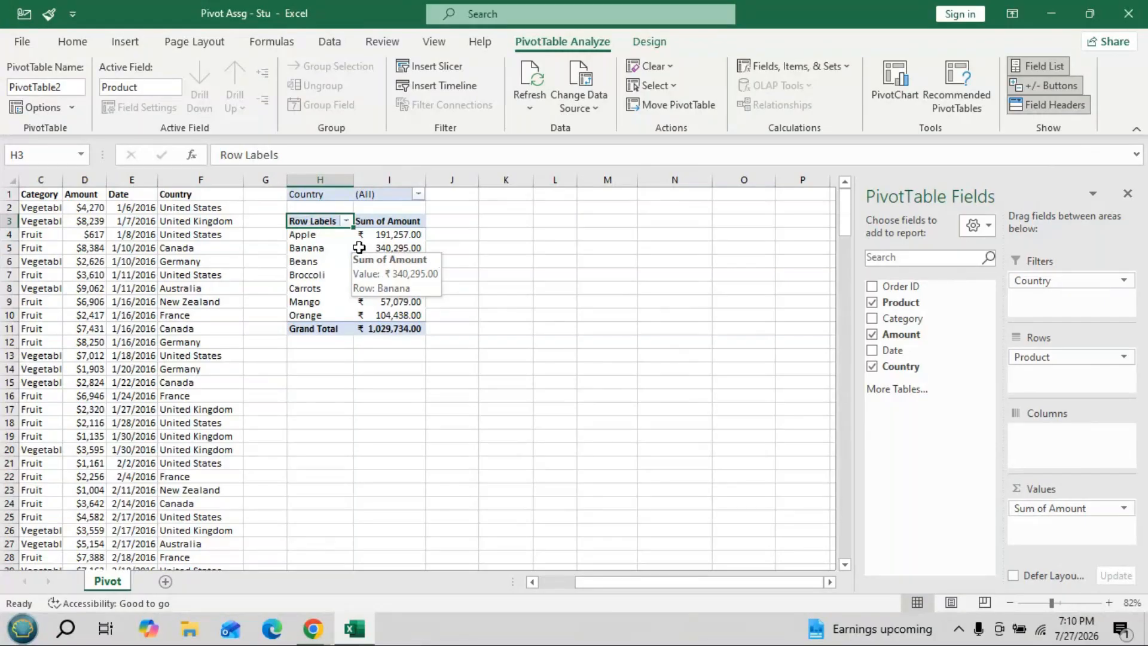
- Set the Sum of Amount number format to General, giving plain values like Banana 340295
click(1052, 507)
click(1053, 486)
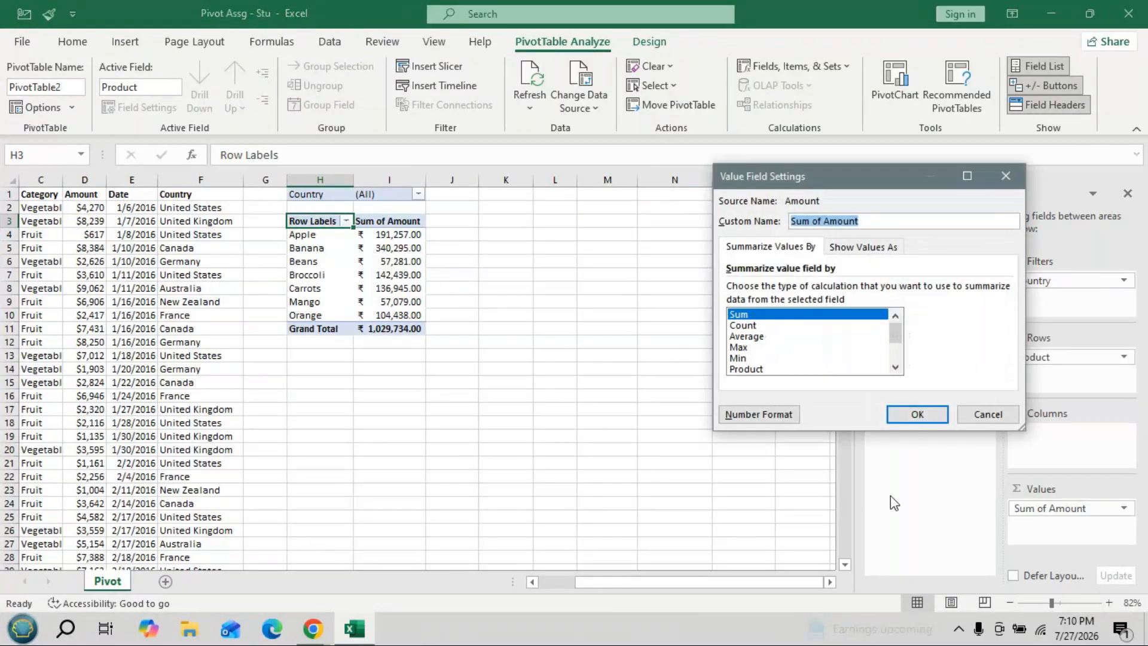
click(766, 415)
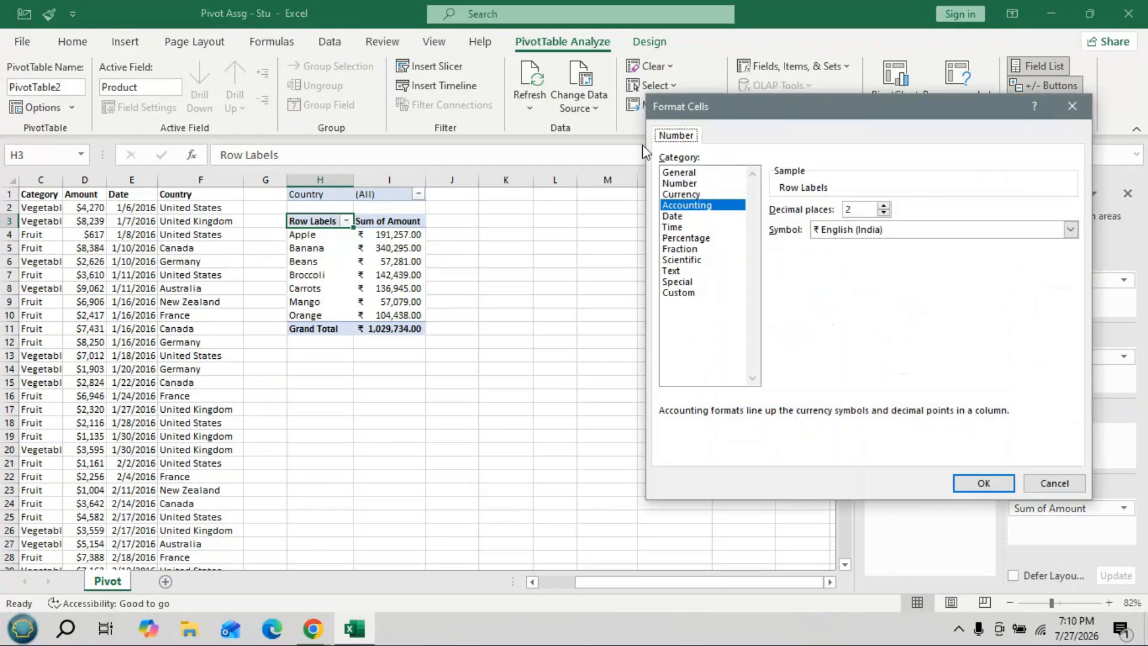
click(668, 173)
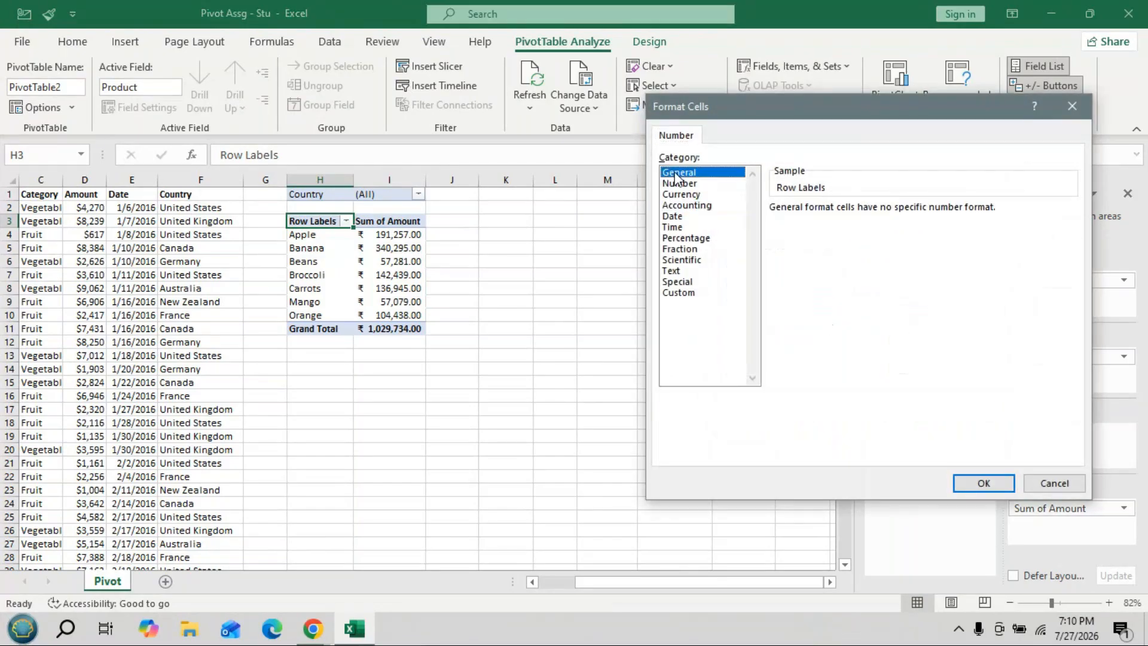
click(988, 483)
click(922, 418)
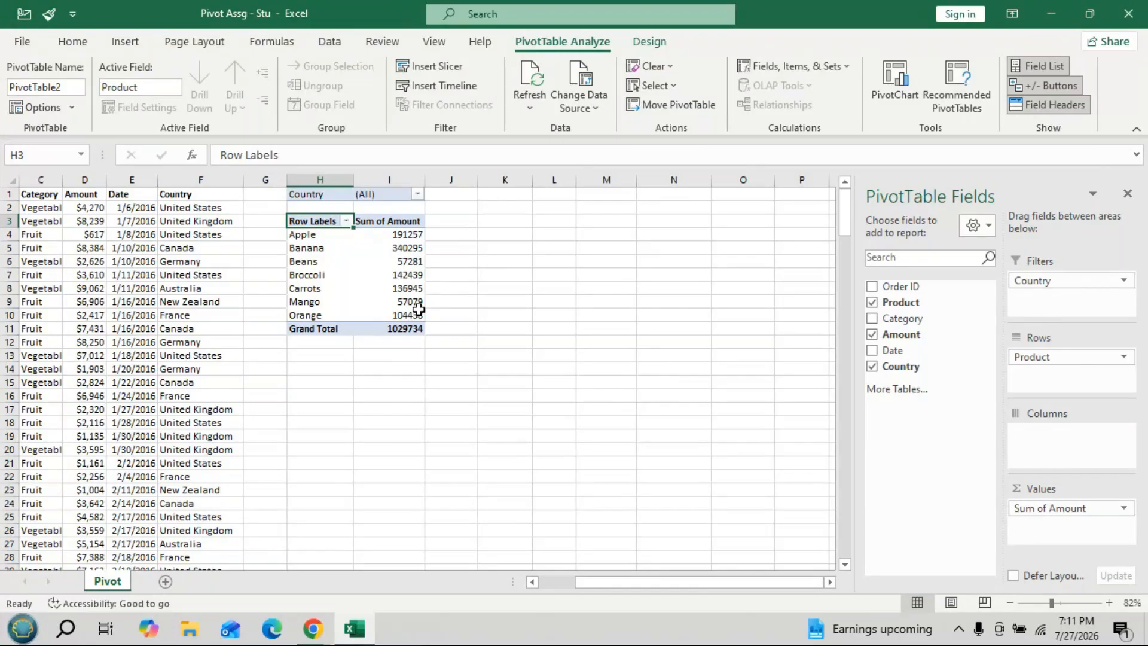
click(1043, 509)
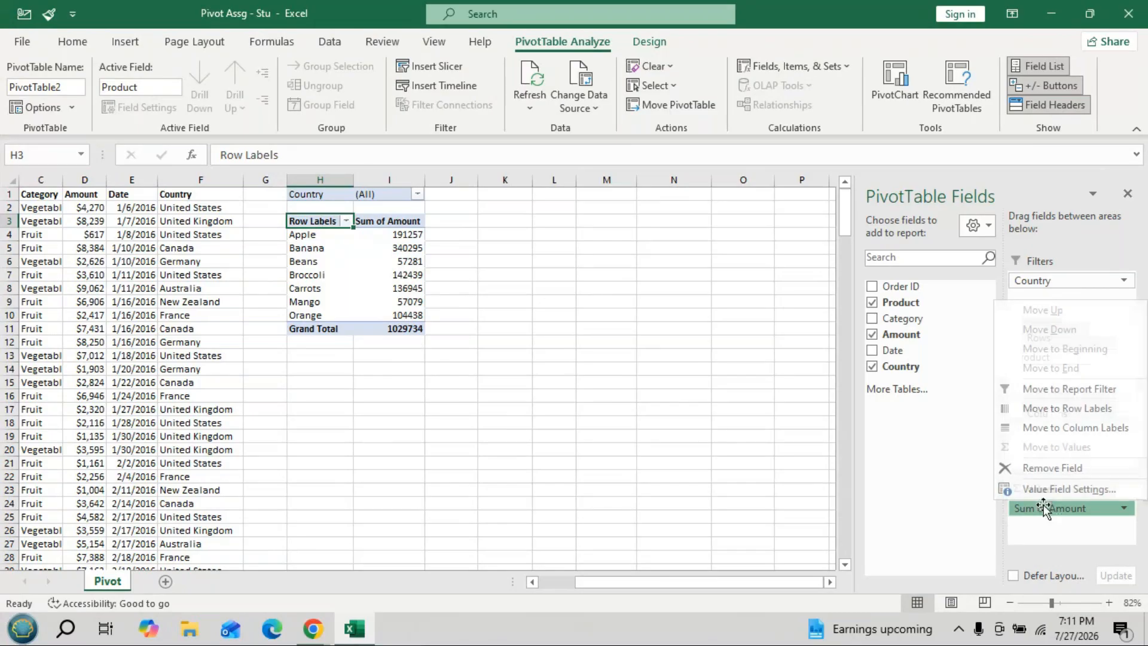
- Show Sum of Amount as % of Grand Total, e.g. Apple 18.57%, Banana 33.05%
click(1052, 487)
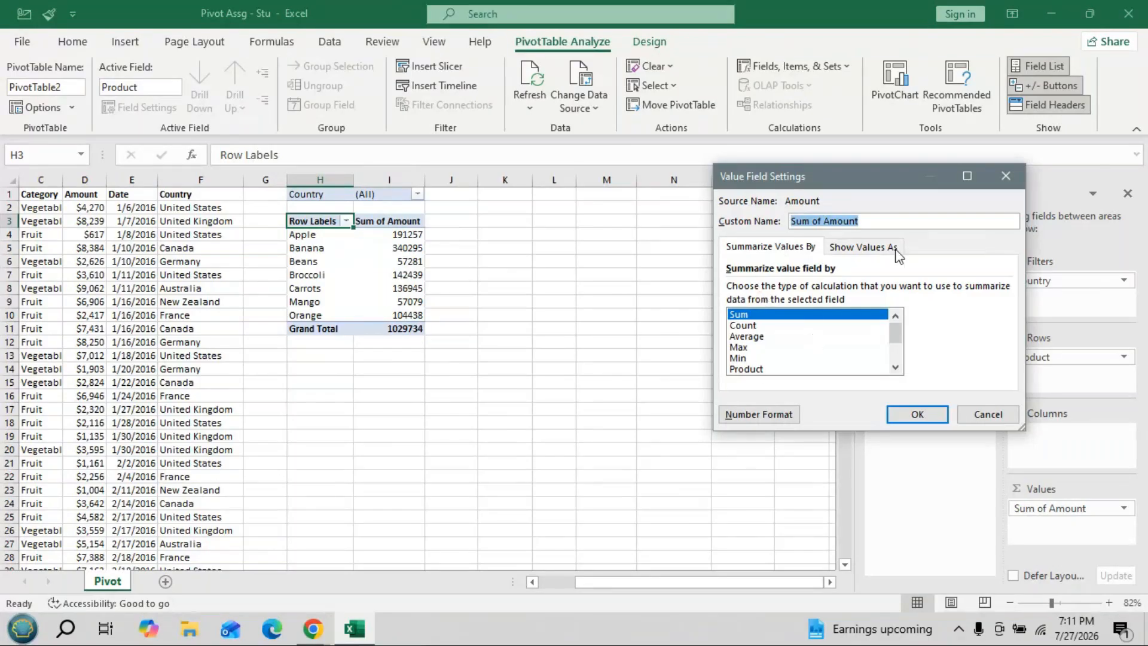
click(867, 247)
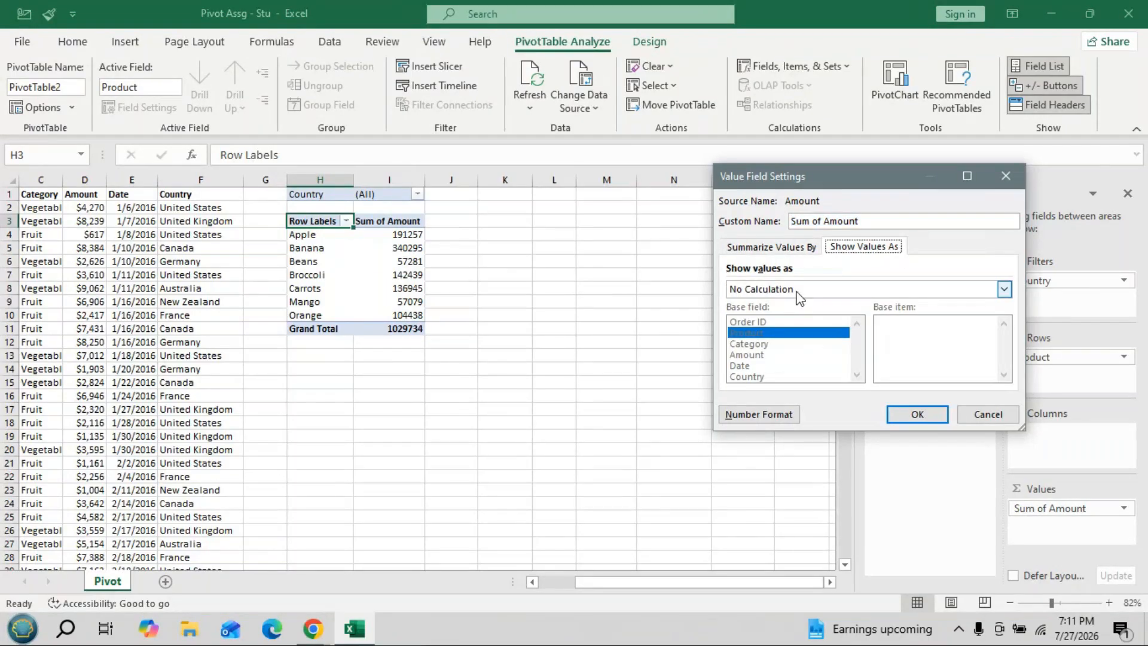
click(1004, 291)
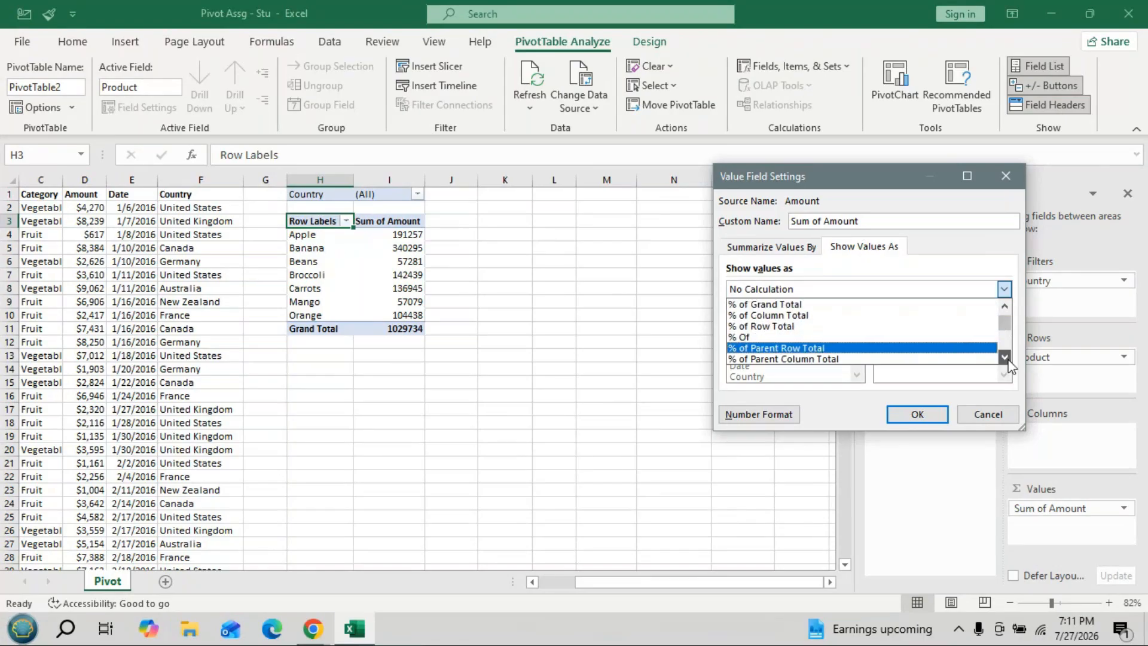
click(1004, 306)
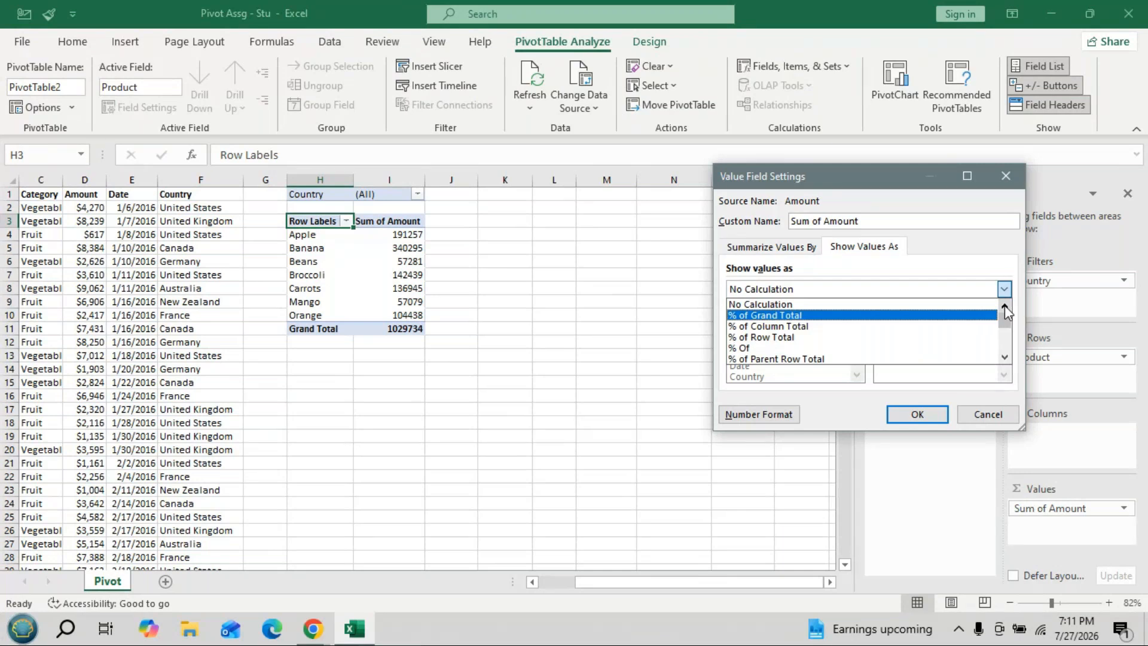
click(814, 315)
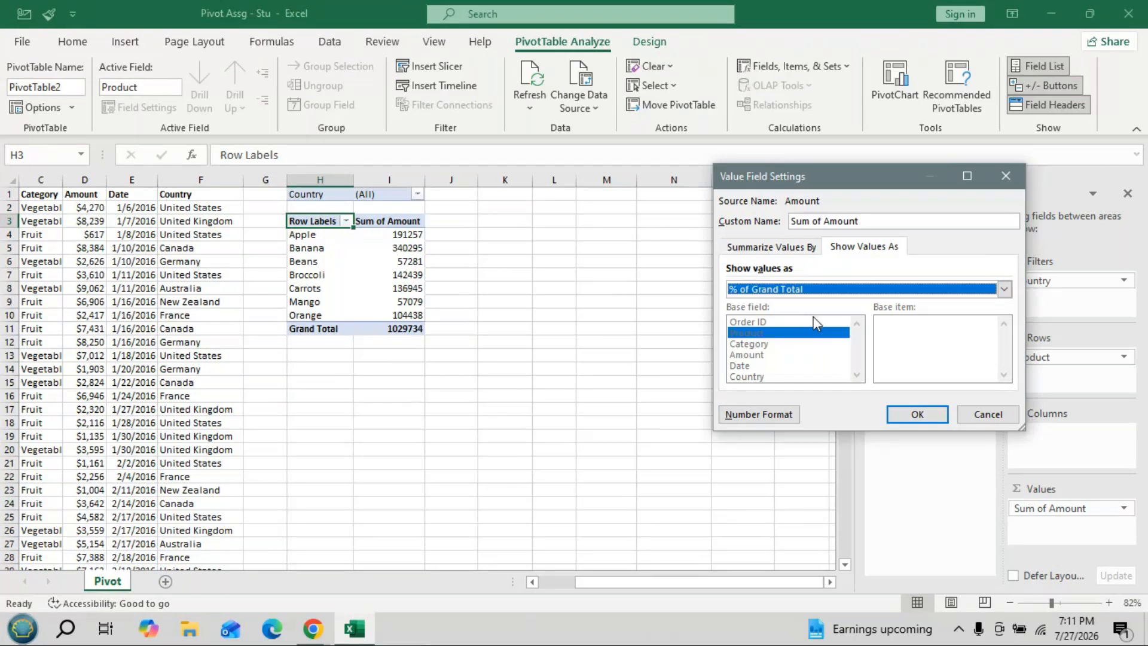
key(Return)
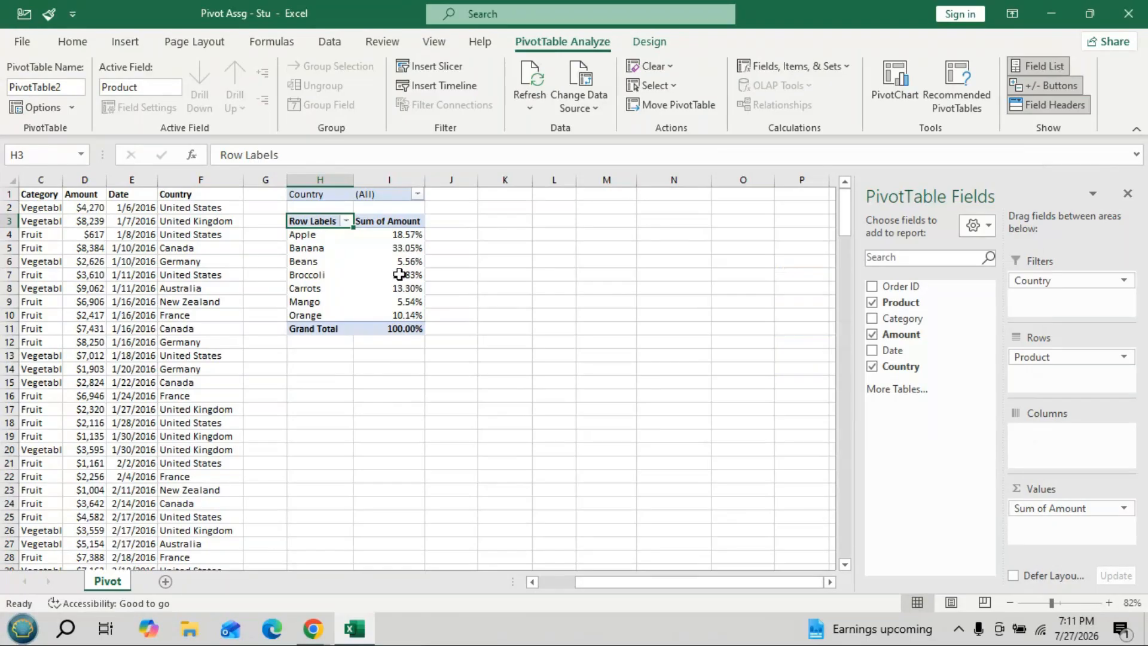
- Revert the values to plain sums (Apple 191257) and close Value Field Settings unchanged
double_click(1052, 508)
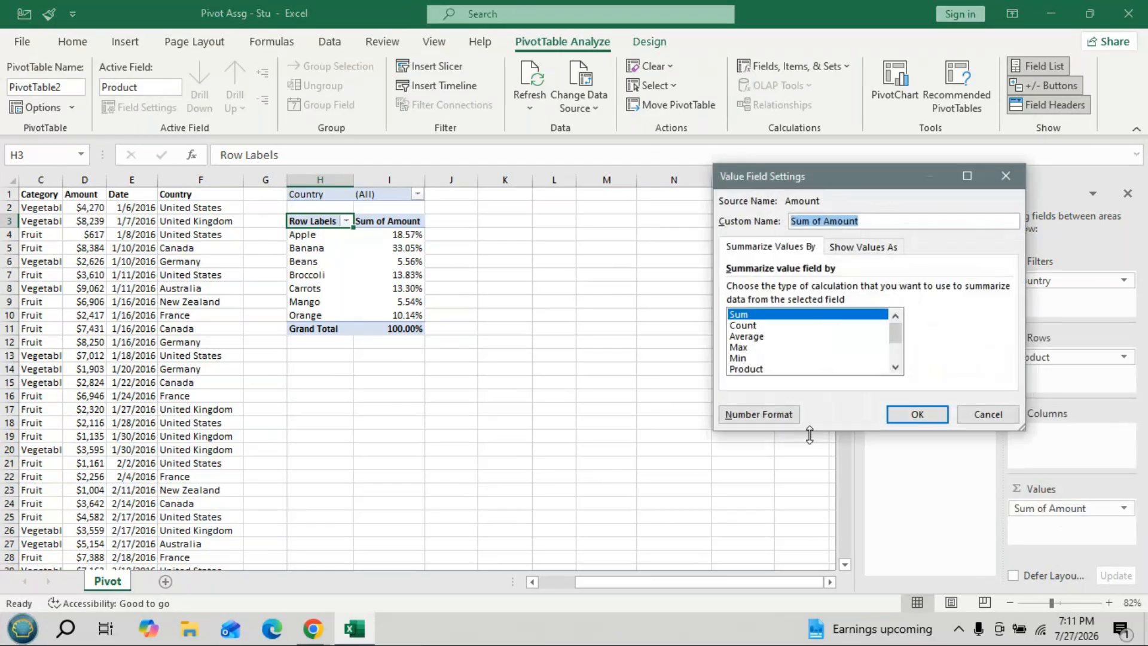
click(852, 253)
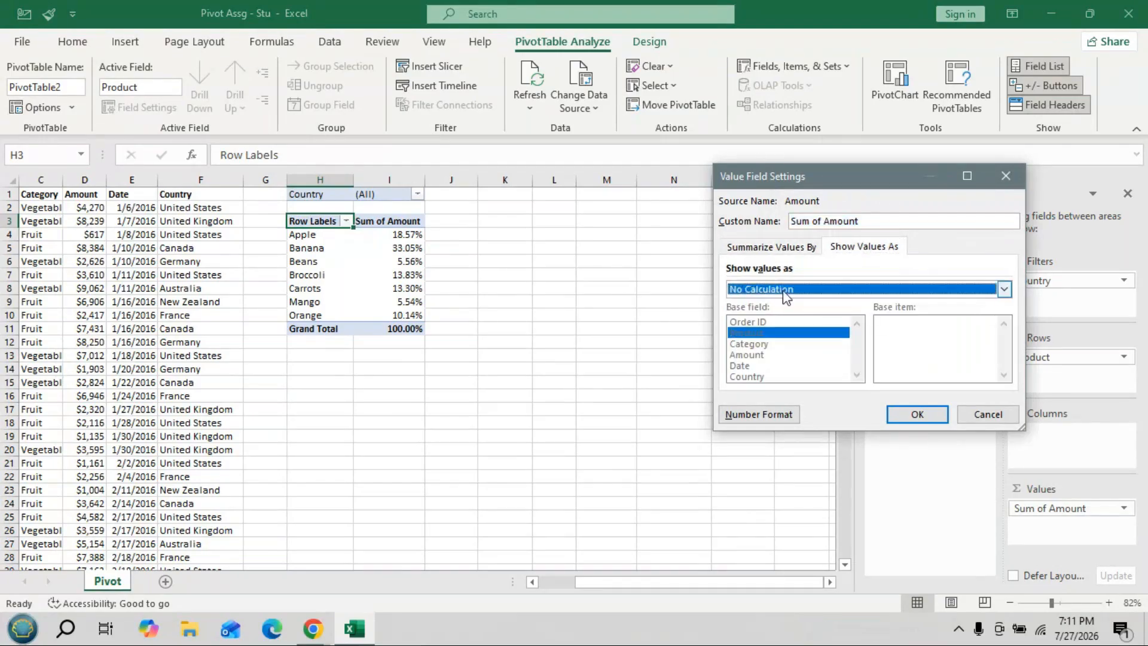
click(931, 420)
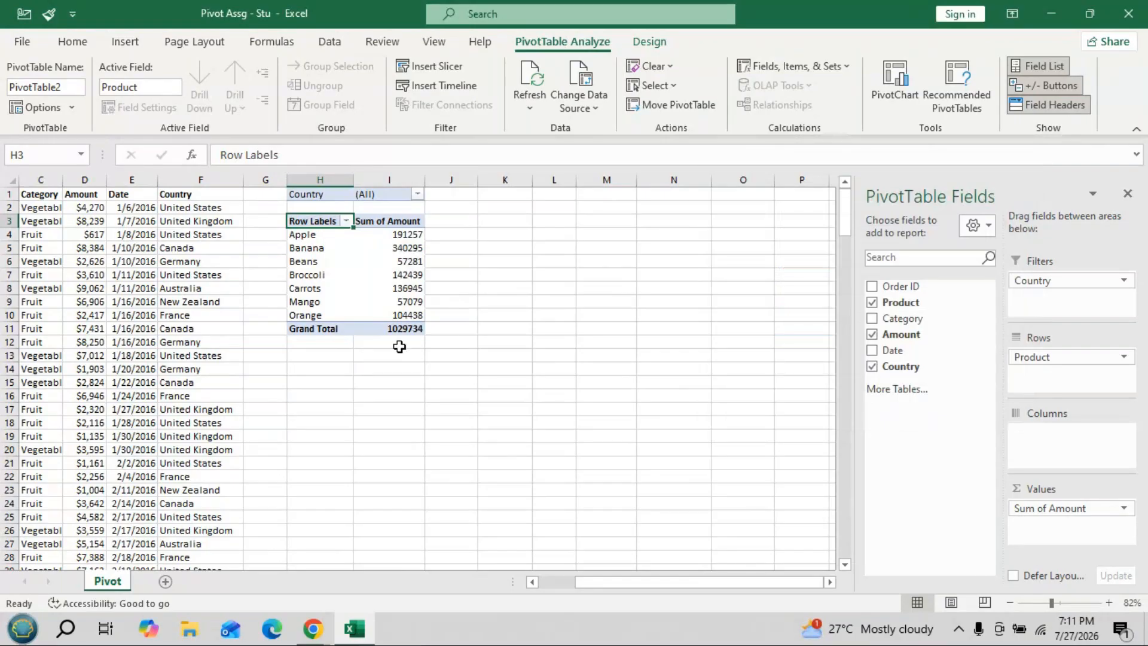
click(1049, 510)
click(1050, 492)
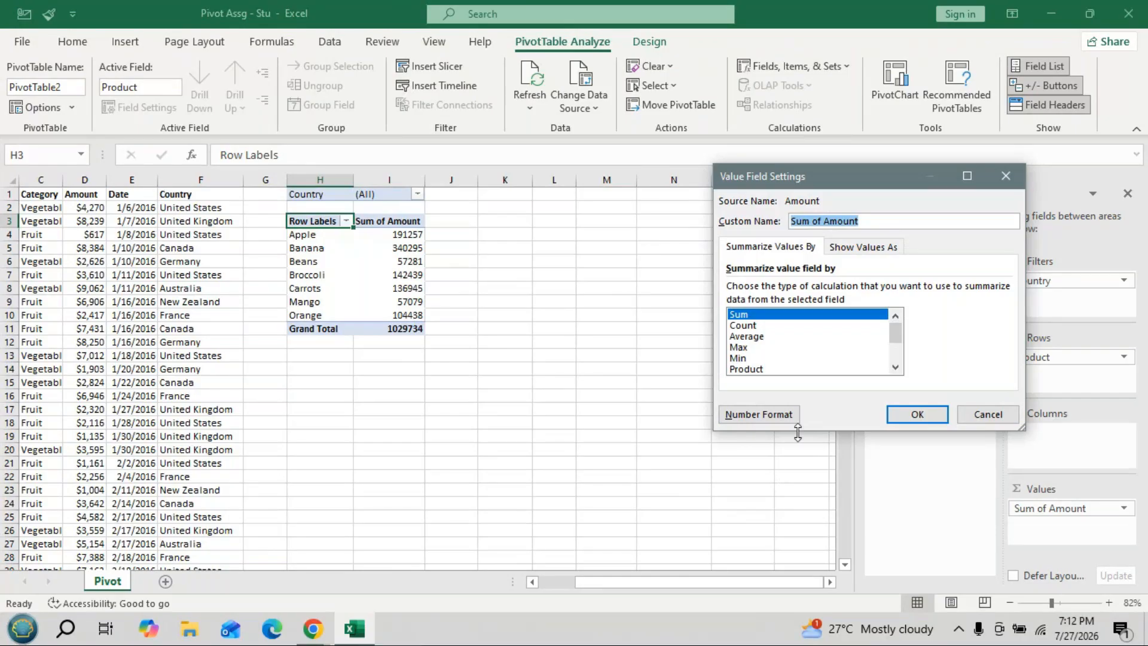
click(1015, 174)
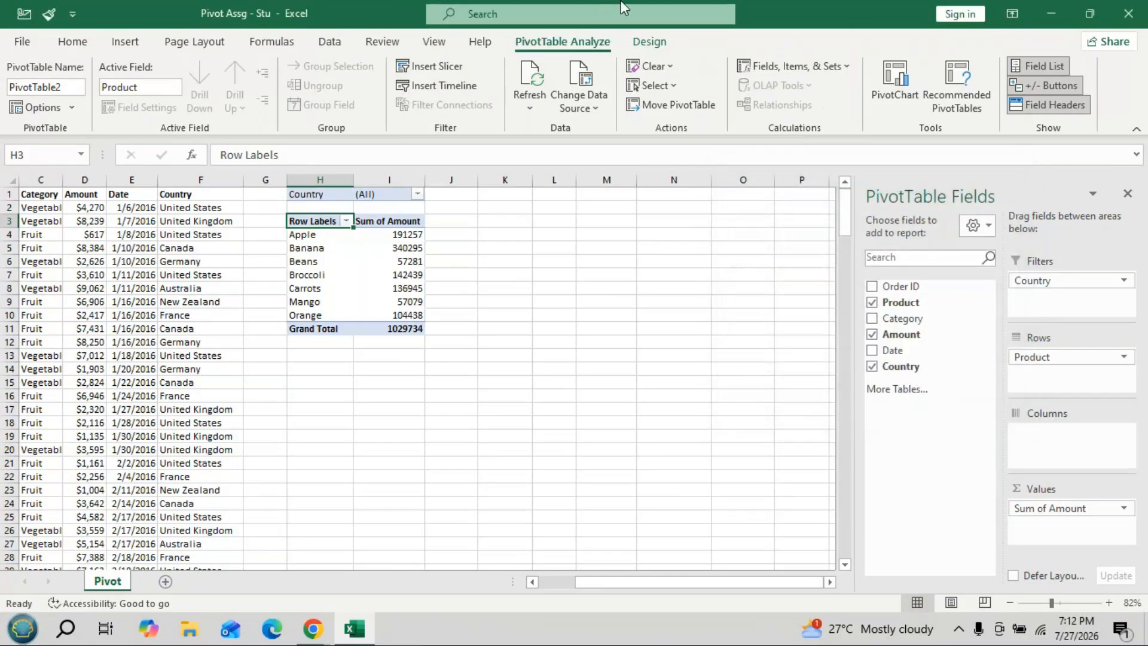
click(1051, 13)
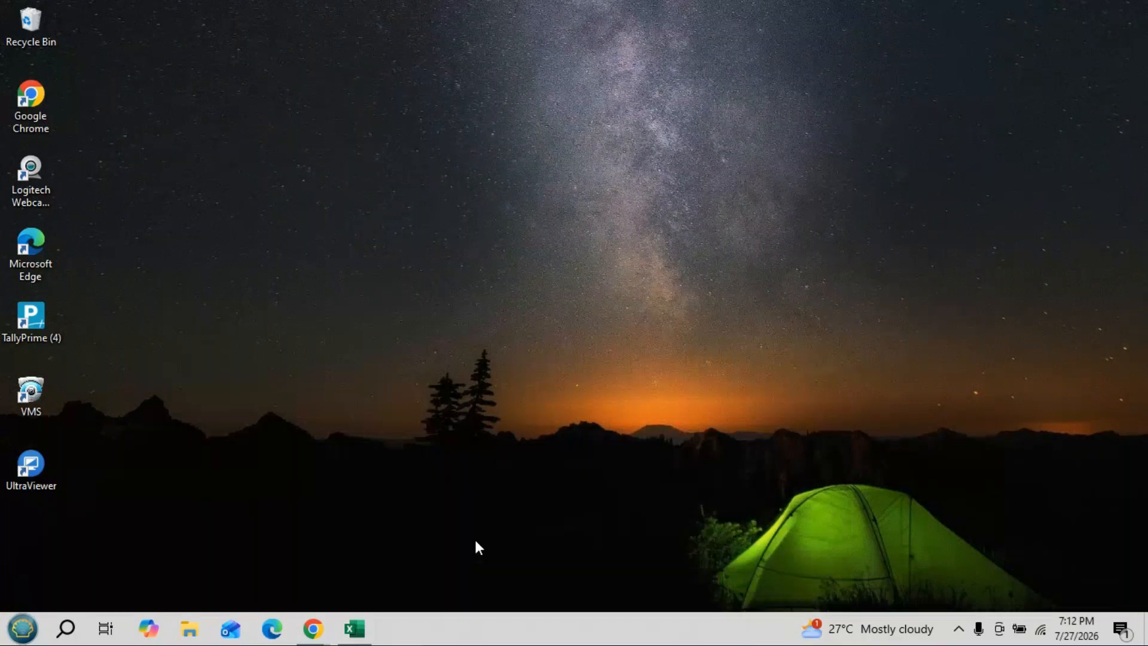
mouse_move(281, 518)
click(228, 503)
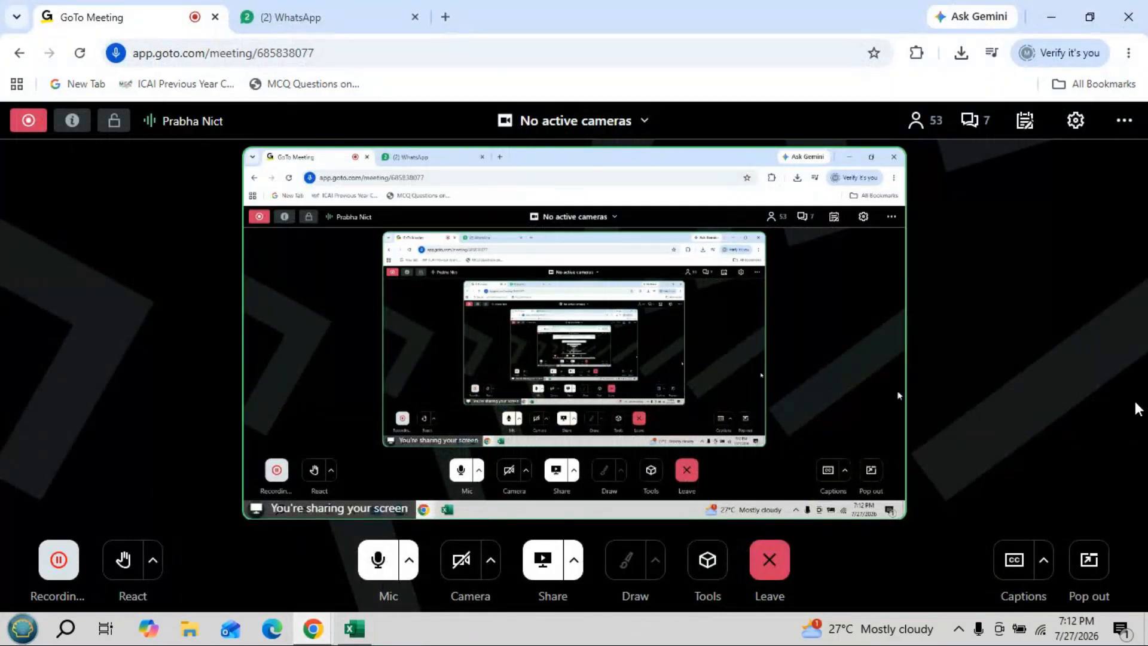
click(1054, 17)
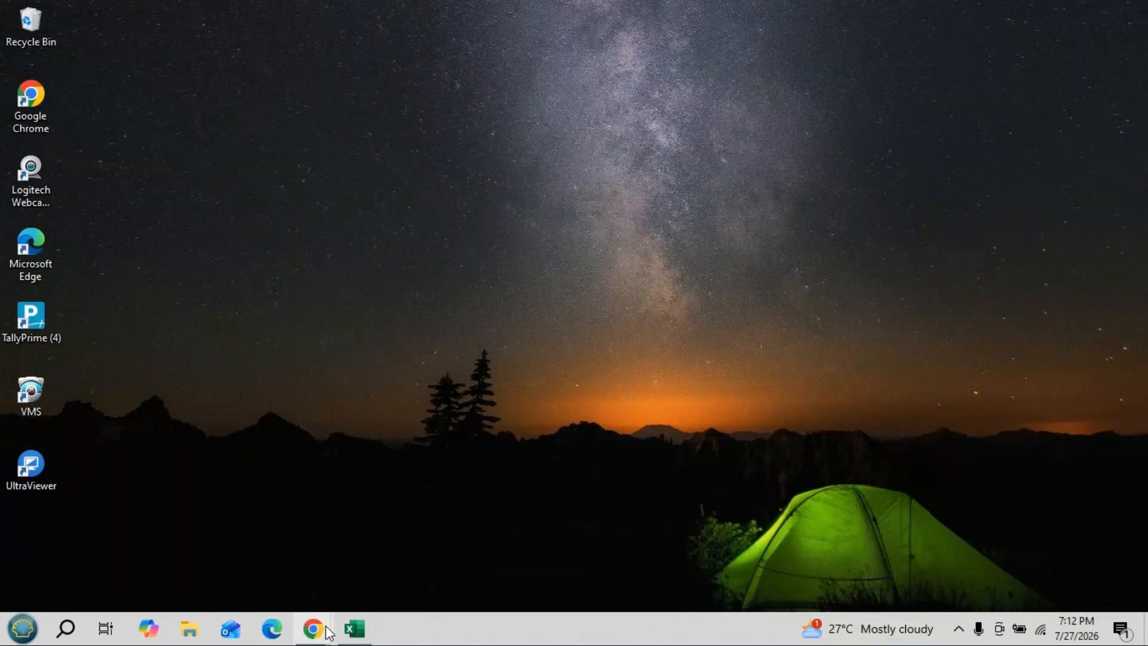
click(355, 629)
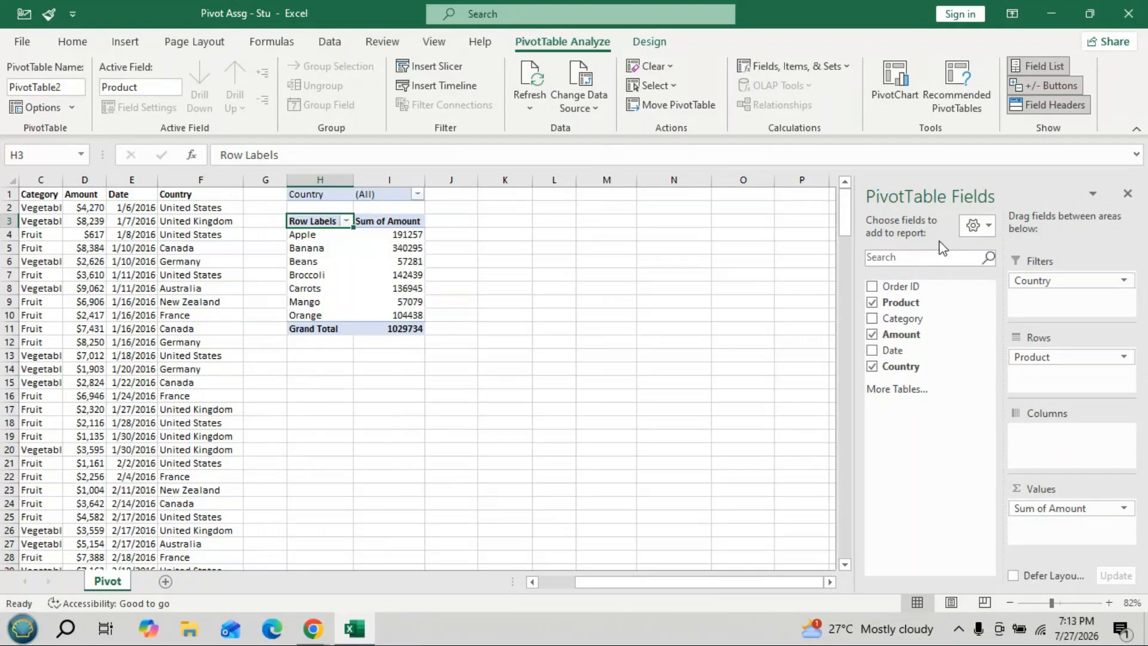
- Open the Value Field Settings dialog for Sum of Amount, still summarizing by Sum
click(1055, 509)
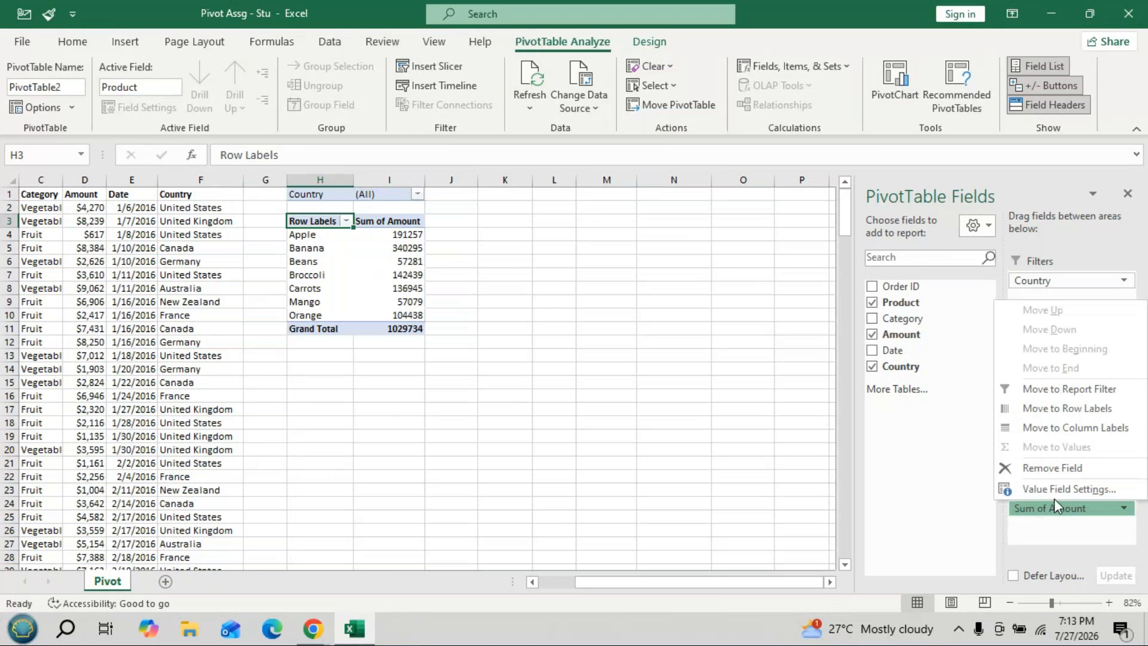
click(1054, 489)
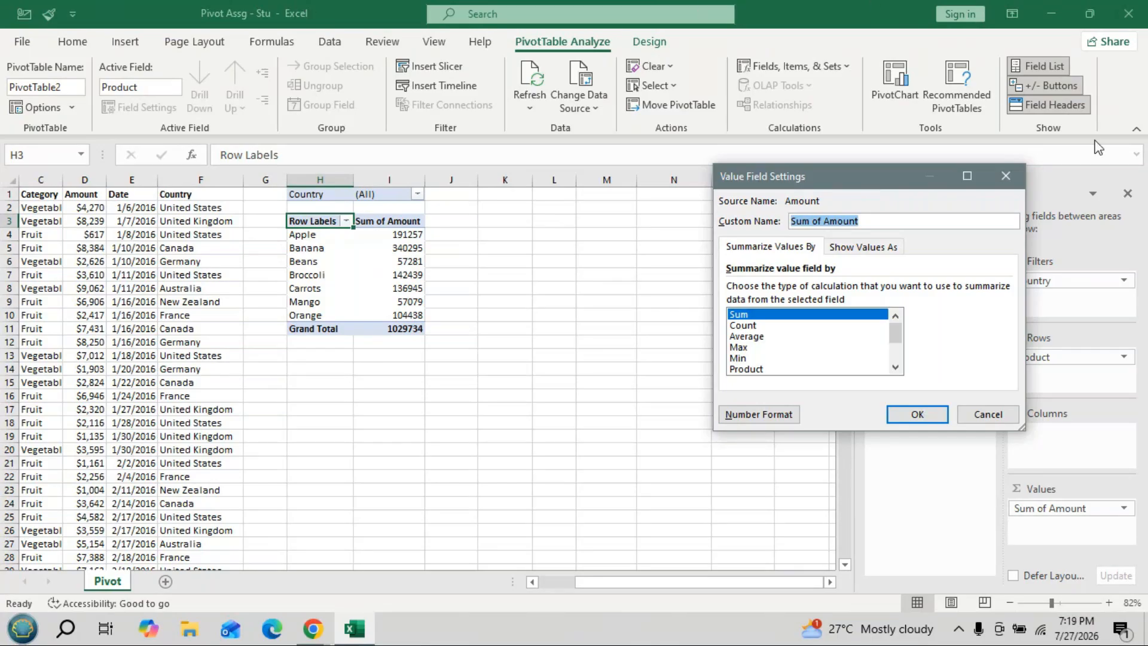
- Try the Currency number format, browsing the symbol list but keeping the dollar sign
click(764, 419)
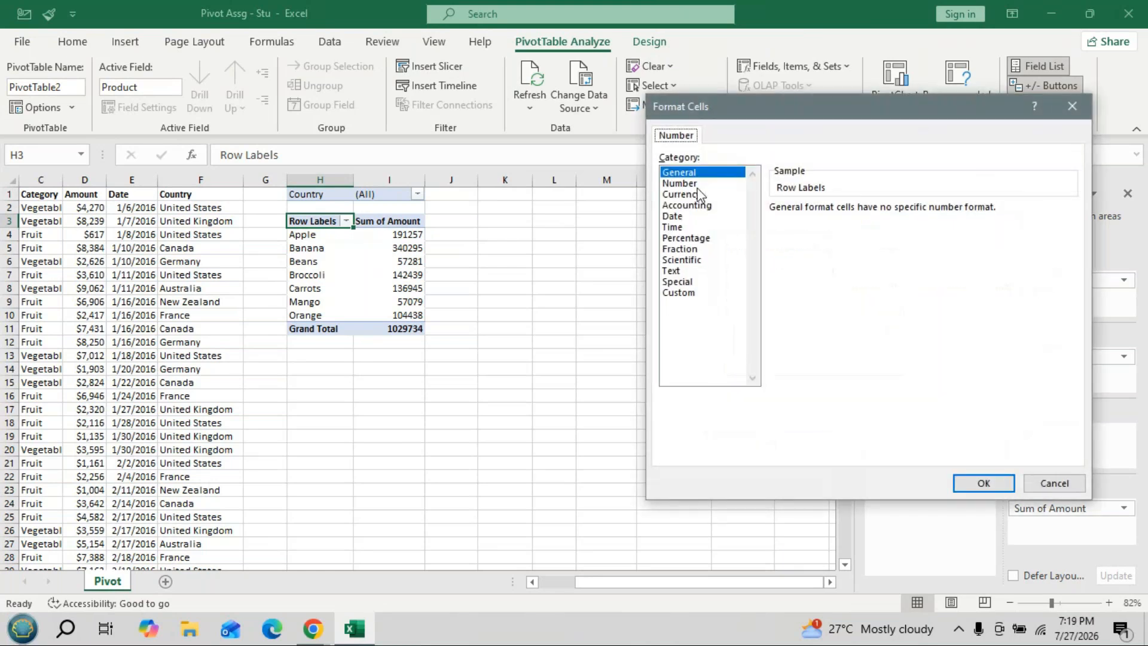
click(699, 194)
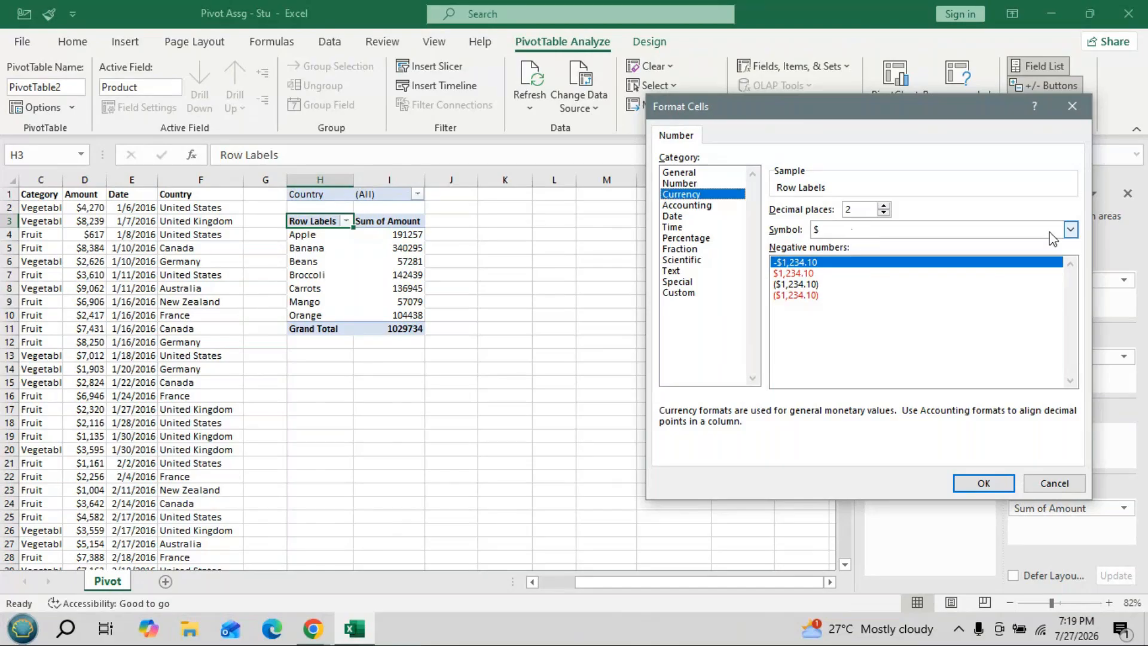
click(1070, 230)
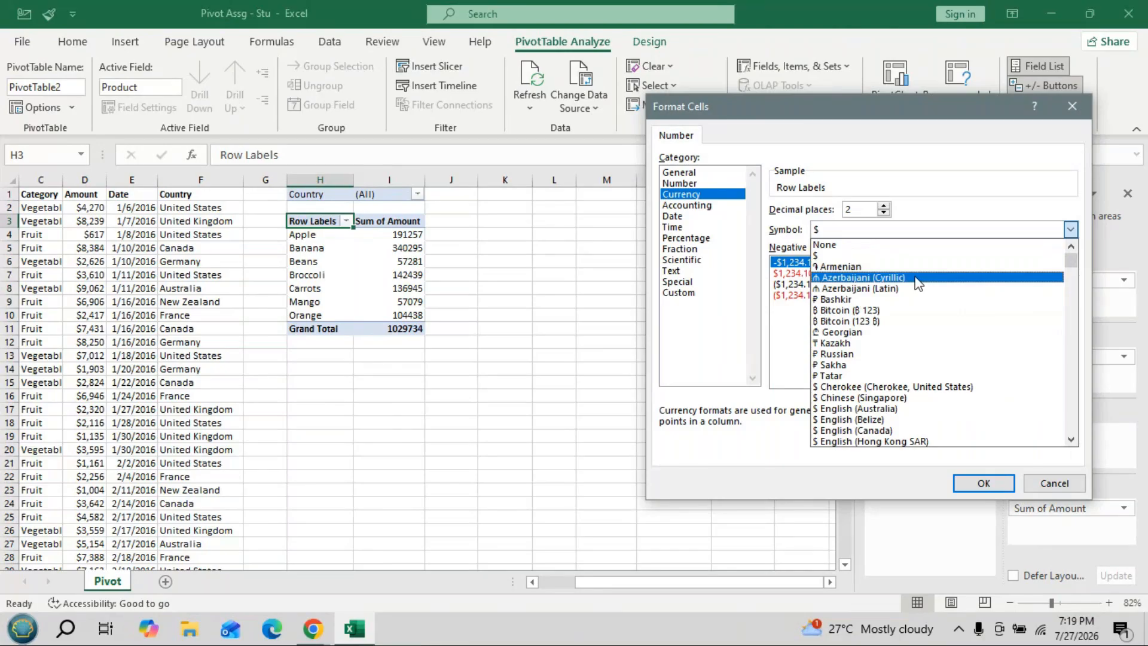
click(1071, 440)
drag(1071, 440, 1071, 440)
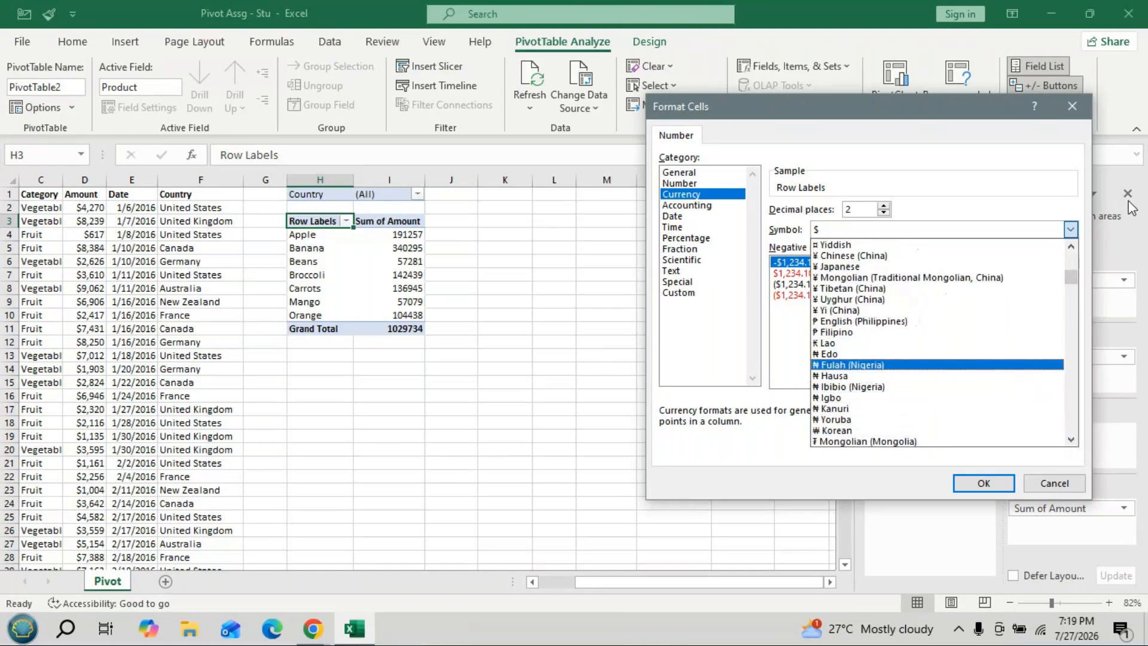
click(1035, 212)
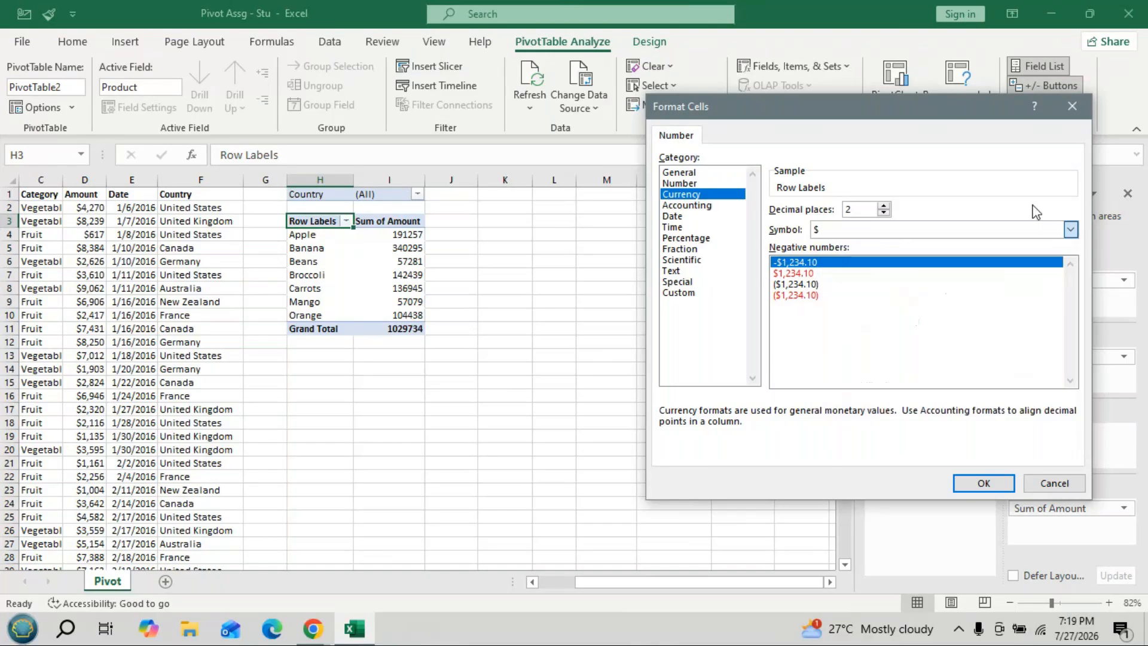
- Apply Accounting with the ₹ English (India) symbol, e.g. Apple ₹ 191,257.00
click(705, 205)
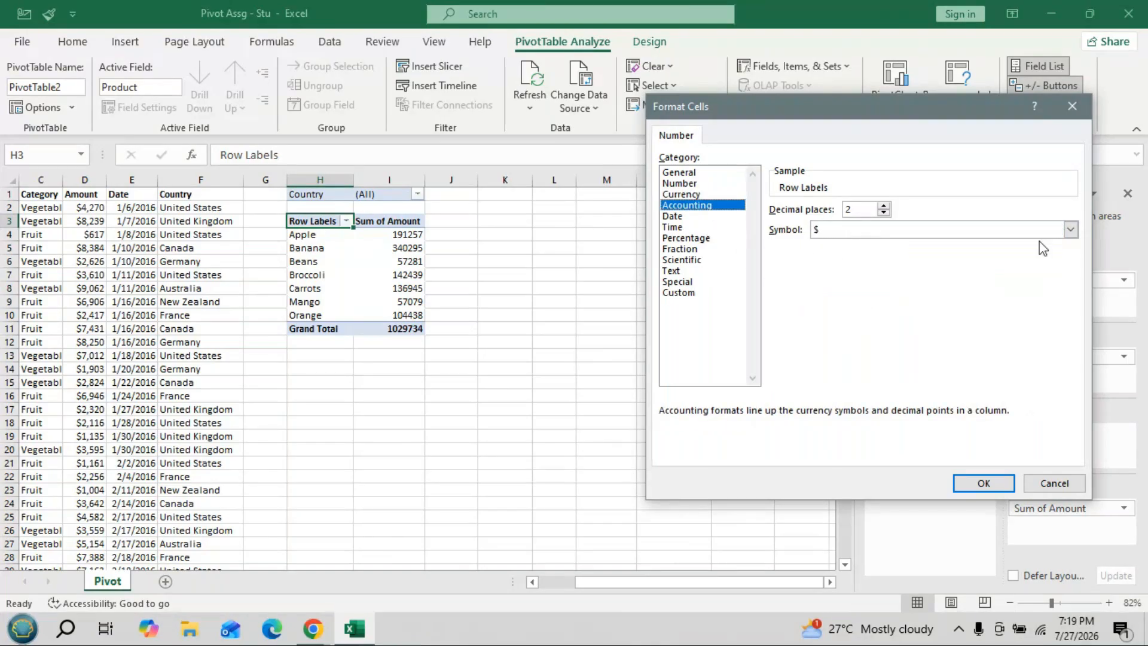
click(1069, 230)
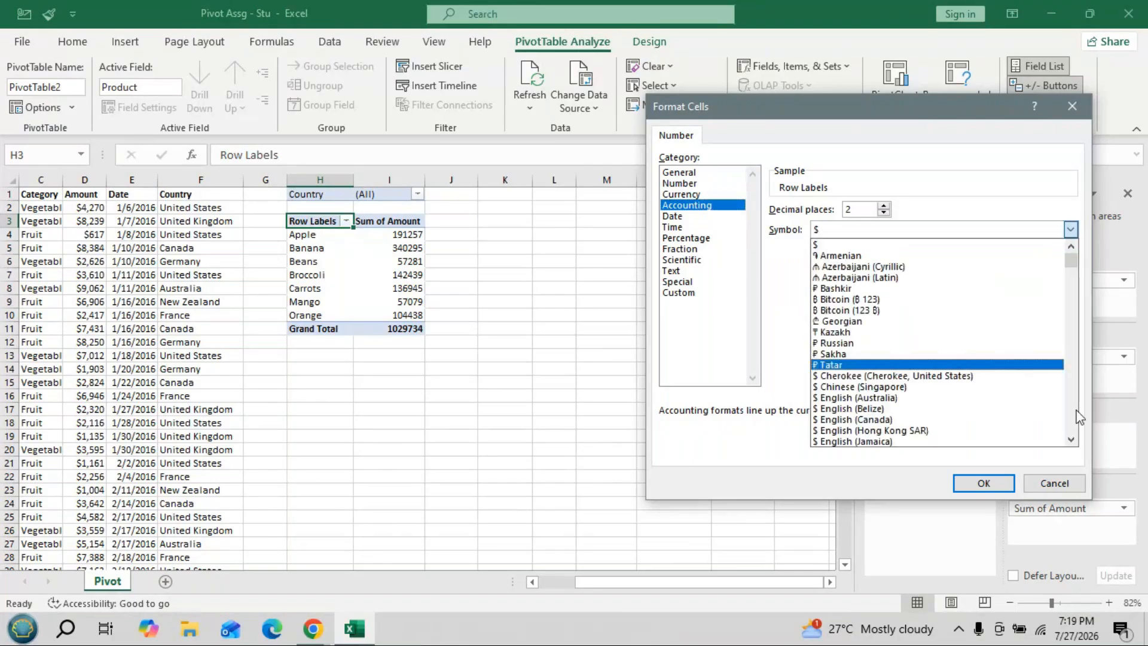
click(1070, 441)
click(1070, 441)
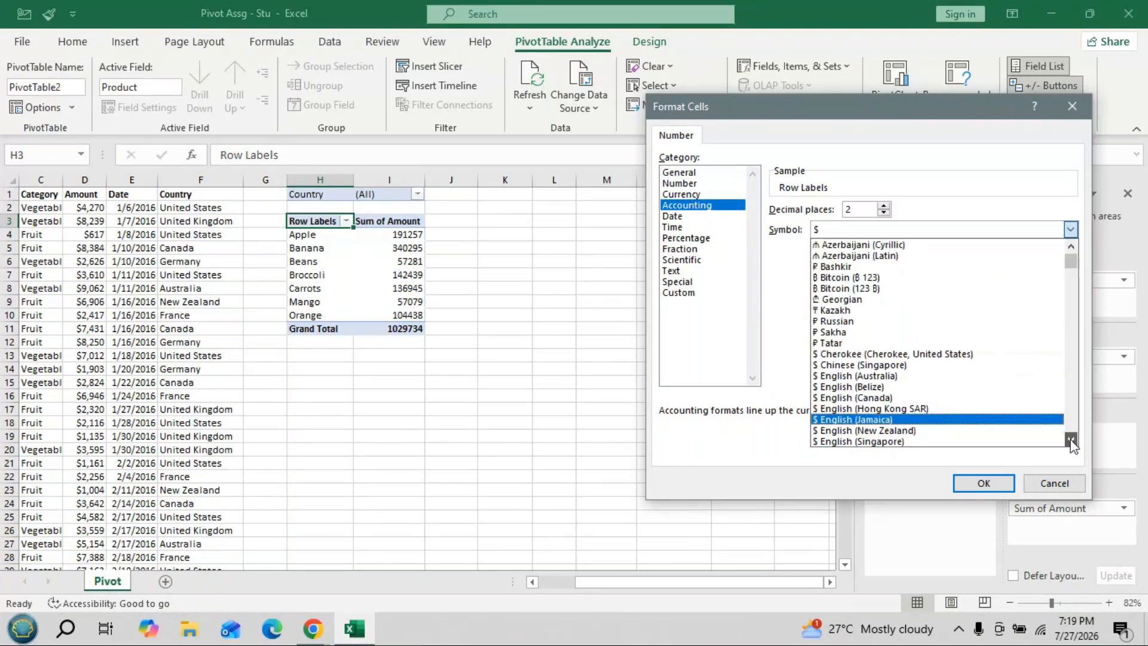
click(1070, 441)
click(1070, 442)
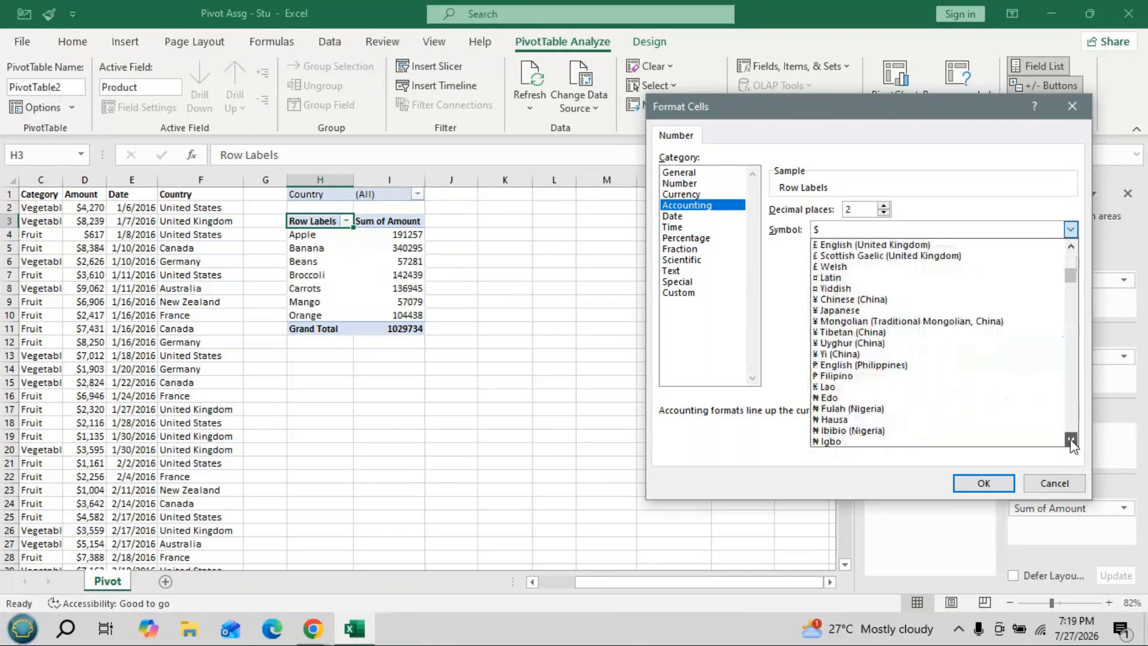
click(1070, 441)
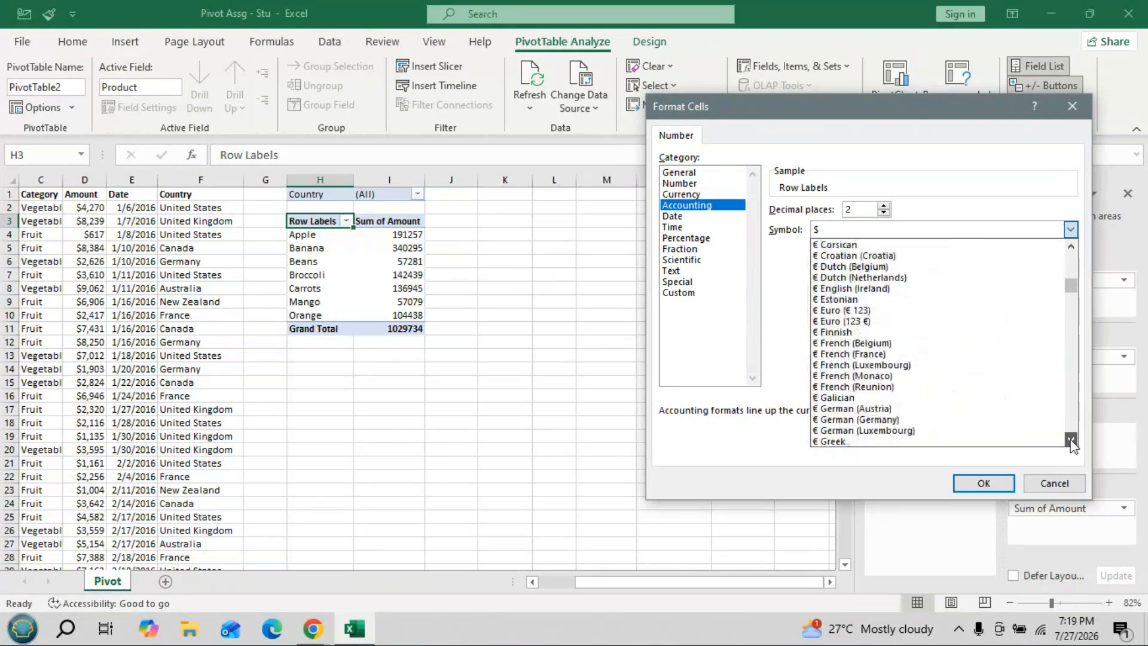
click(1070, 442)
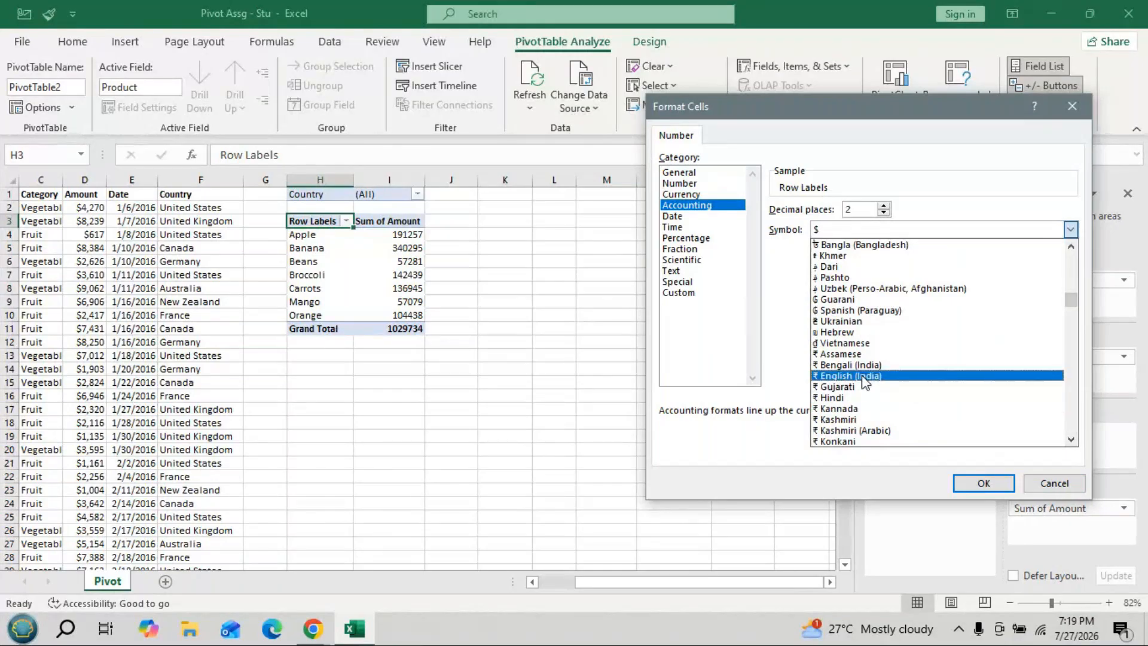
click(863, 376)
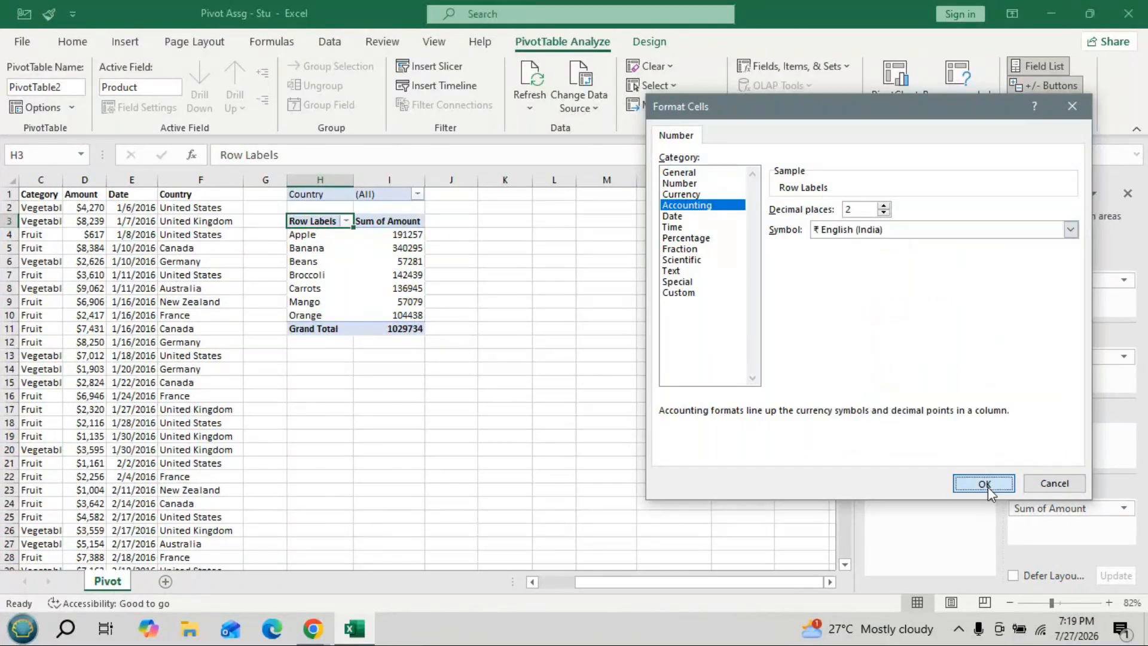
click(985, 484)
click(918, 414)
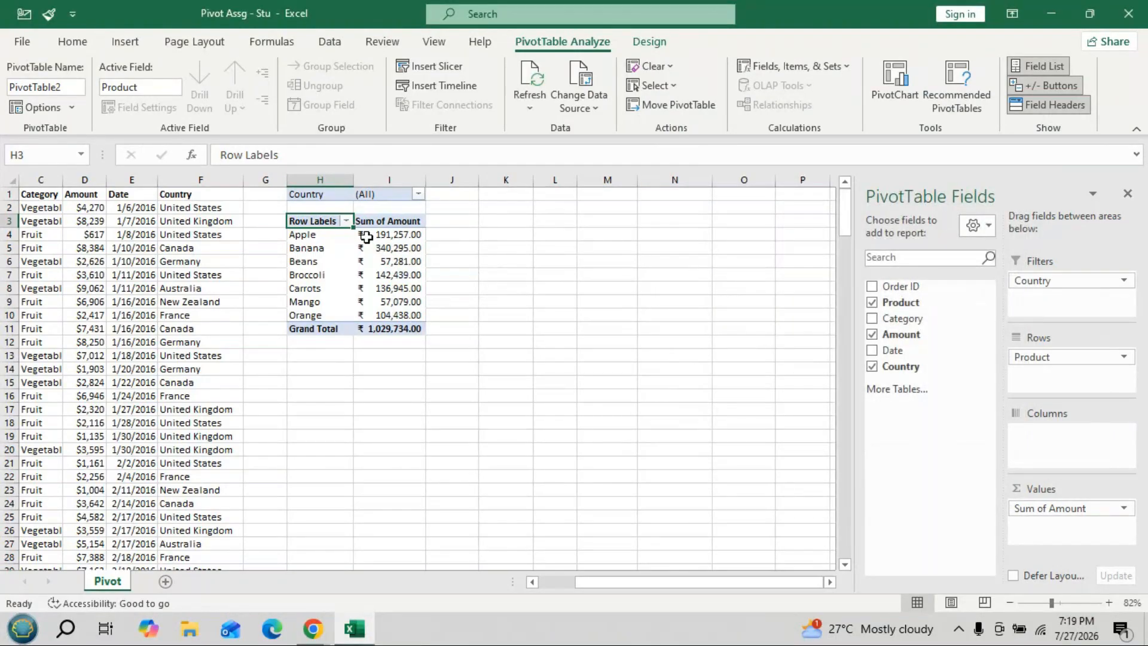
- Apply the two-decimal rupee format to Sum of Amount, e.g. Carrots ₹ 136,945.00
mouse_move(365, 240)
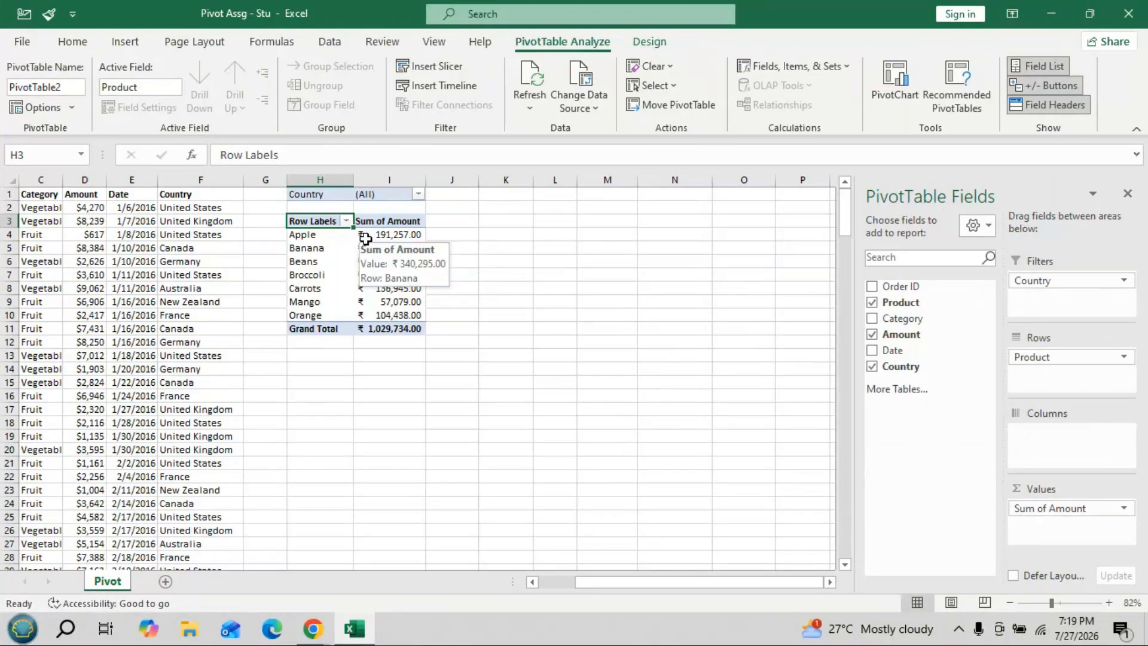
mouse_move(361, 316)
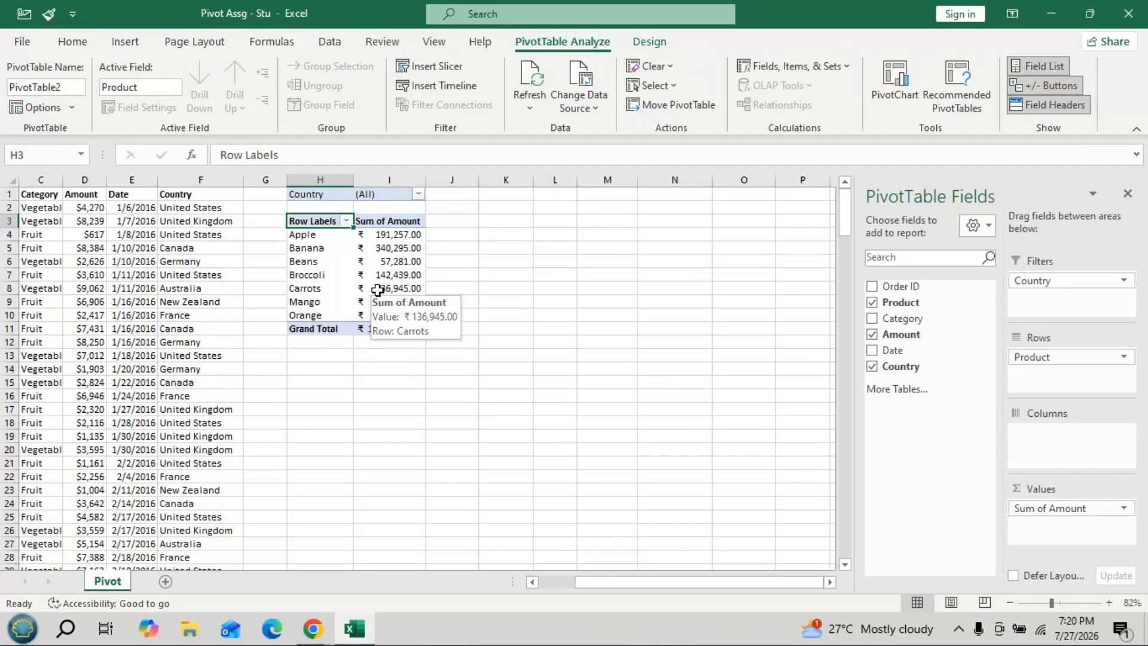
- Reset the Sum of Amount number format to General, showing plain values like Apple 191257
double_click(1070, 509)
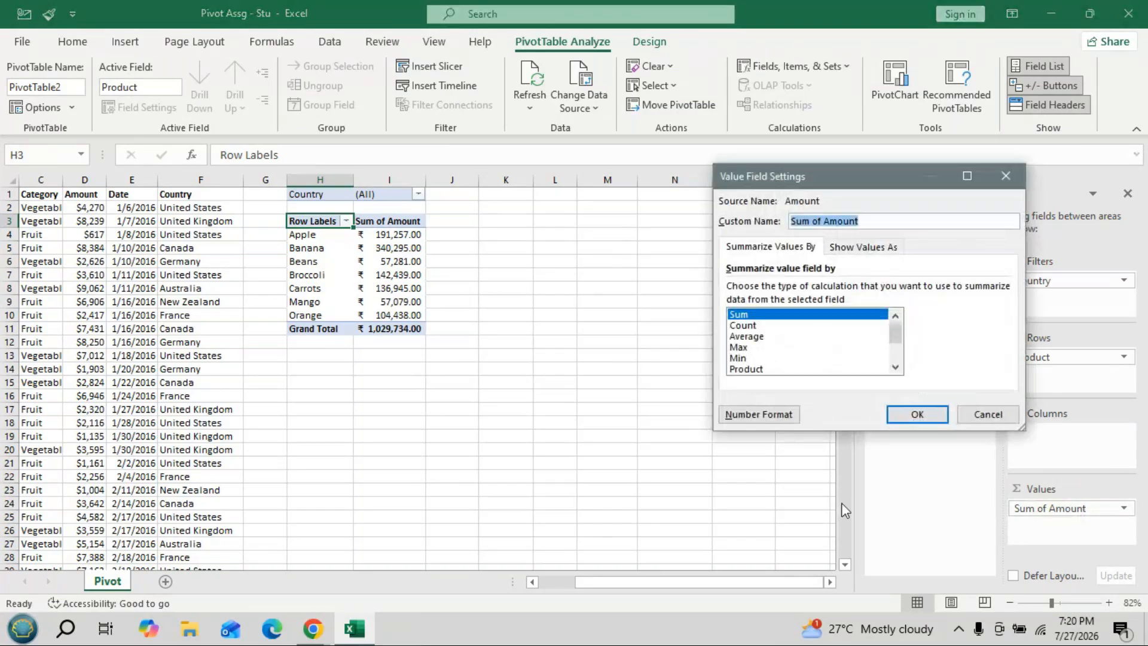
click(777, 413)
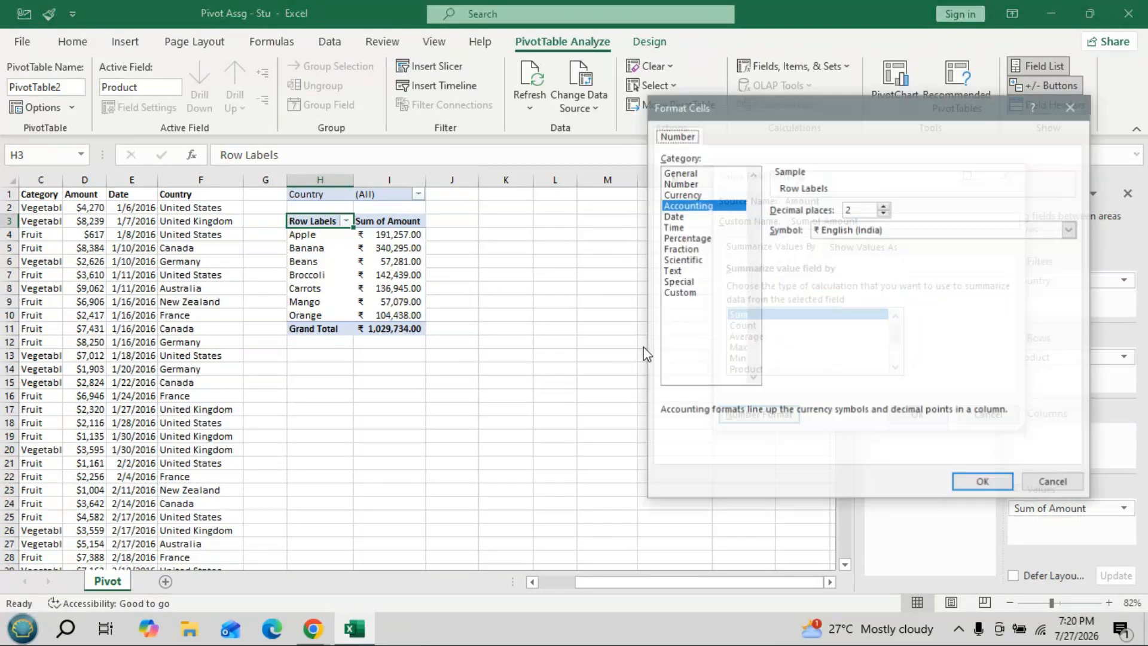
click(674, 173)
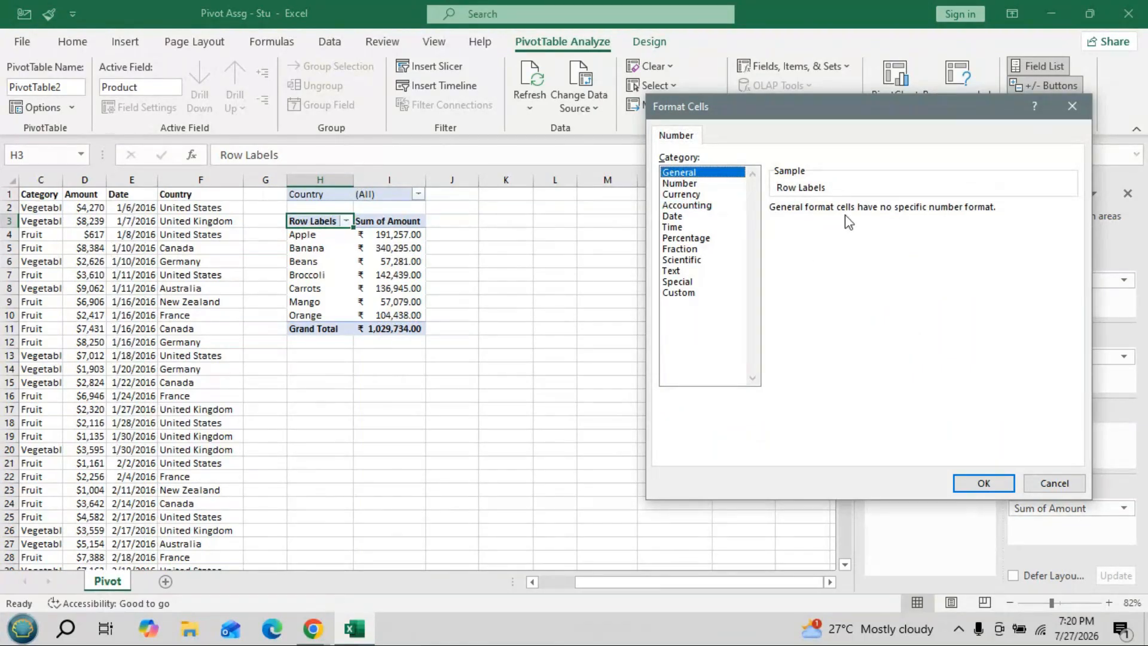
click(986, 484)
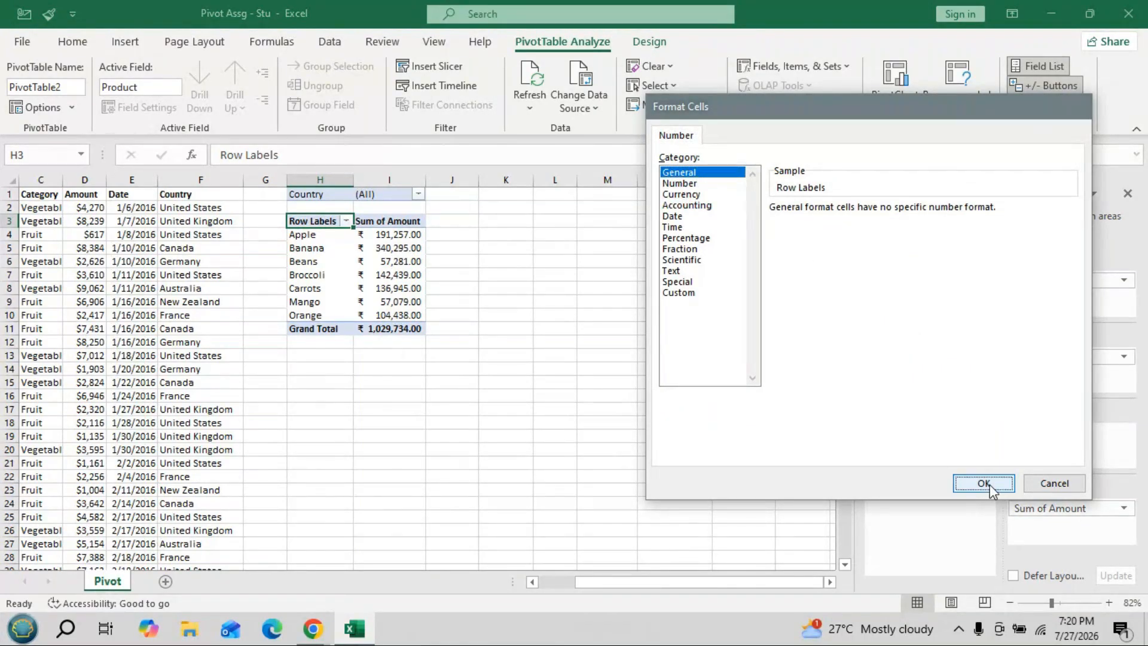
click(903, 416)
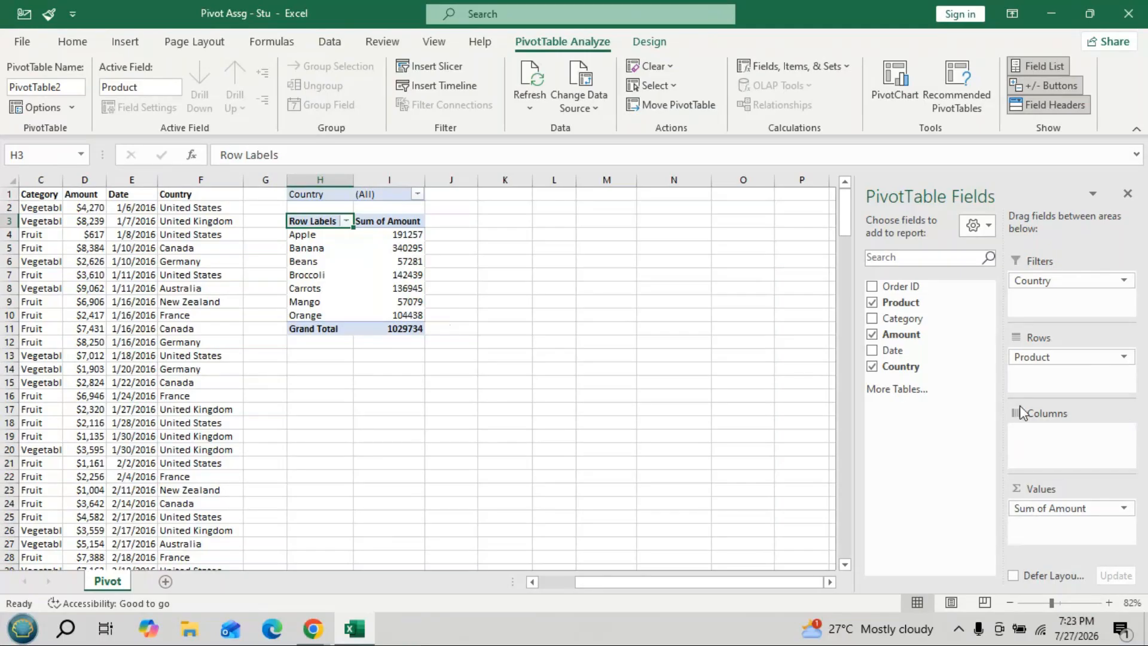
- Open the Sum of Amount value field's number format options, currently General
click(1067, 486)
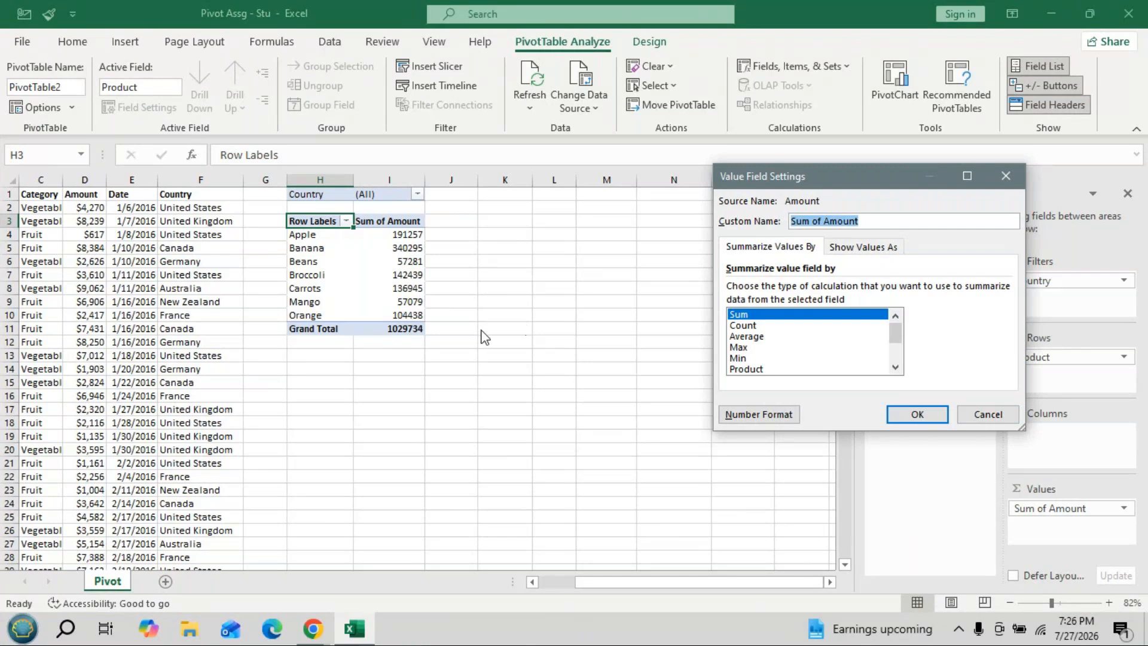
click(765, 415)
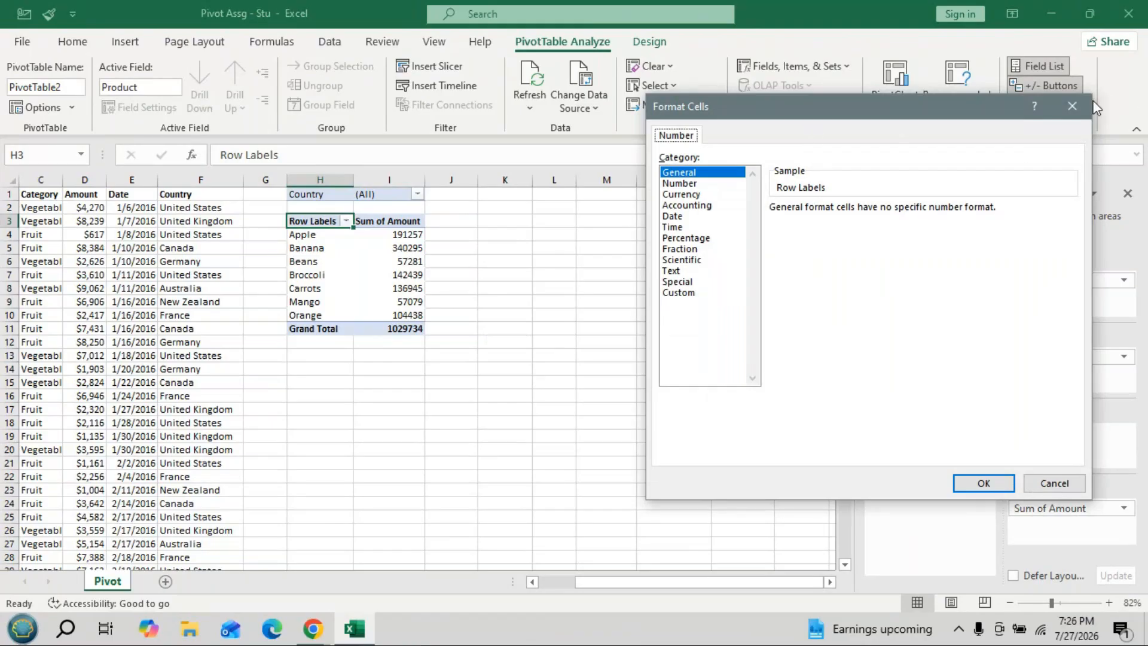
- Dismiss the Format Cells and Value Field Settings dialogs without changing the plain-number values
click(1072, 105)
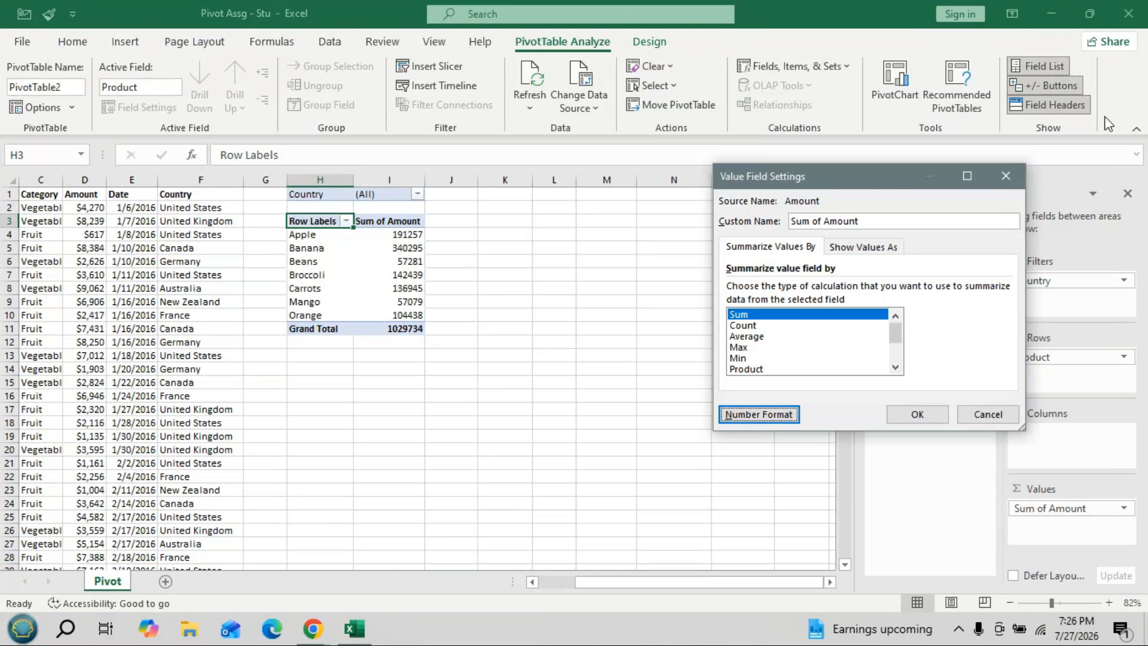
click(998, 182)
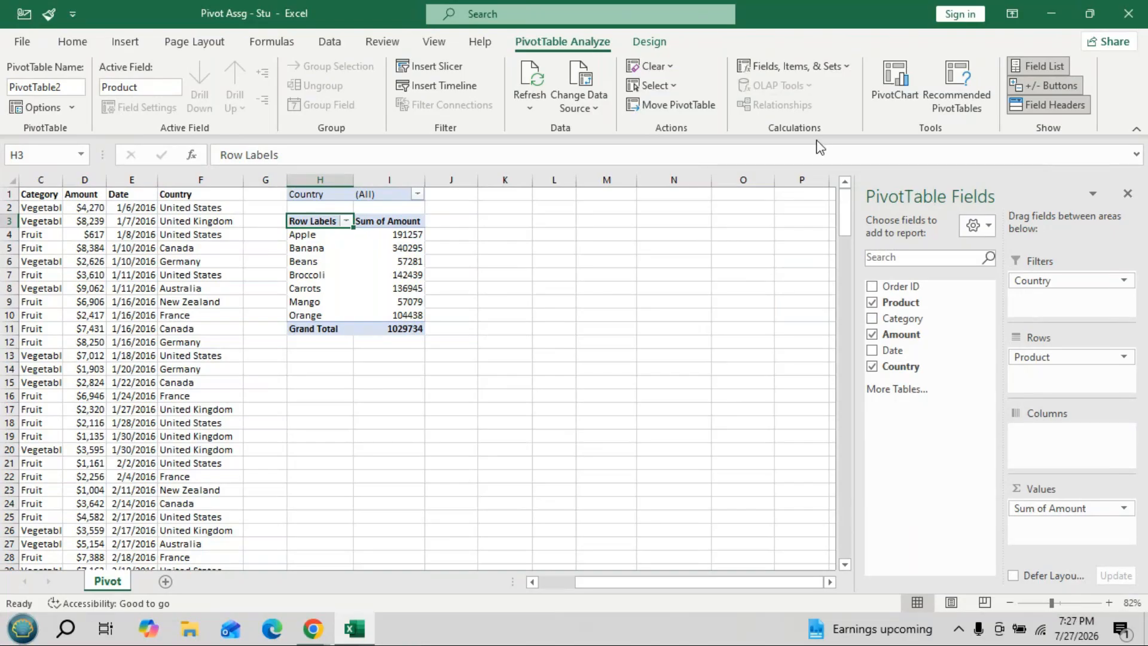
click(1127, 194)
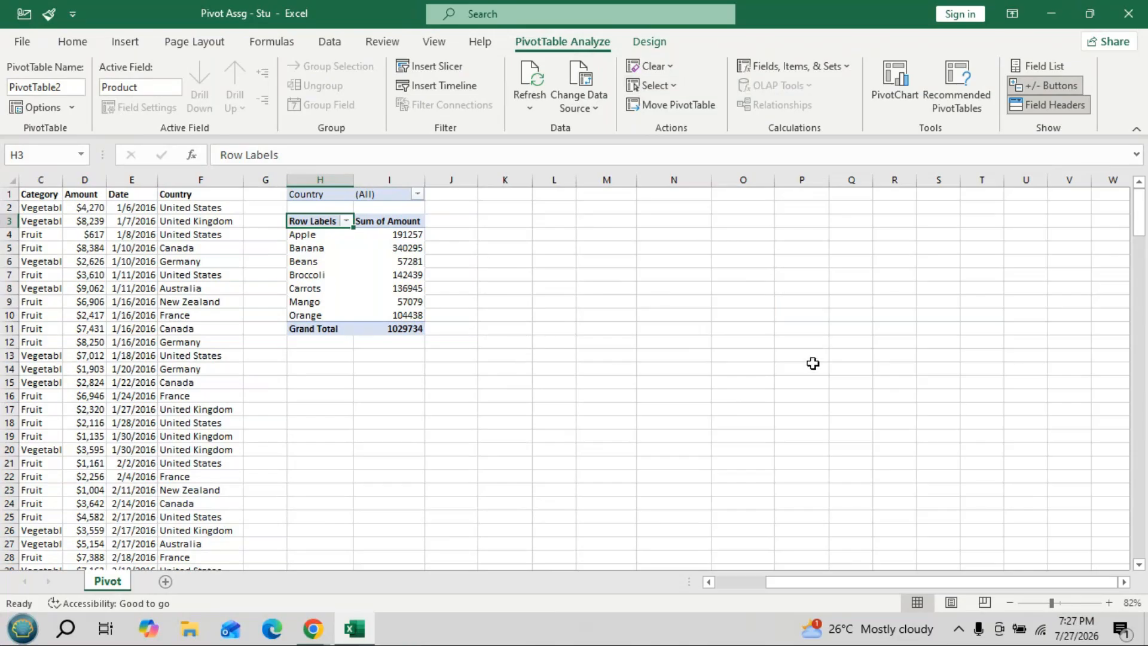
- Deselect the pivot table, then reselect a cell among its Sum of Amount values
click(616, 371)
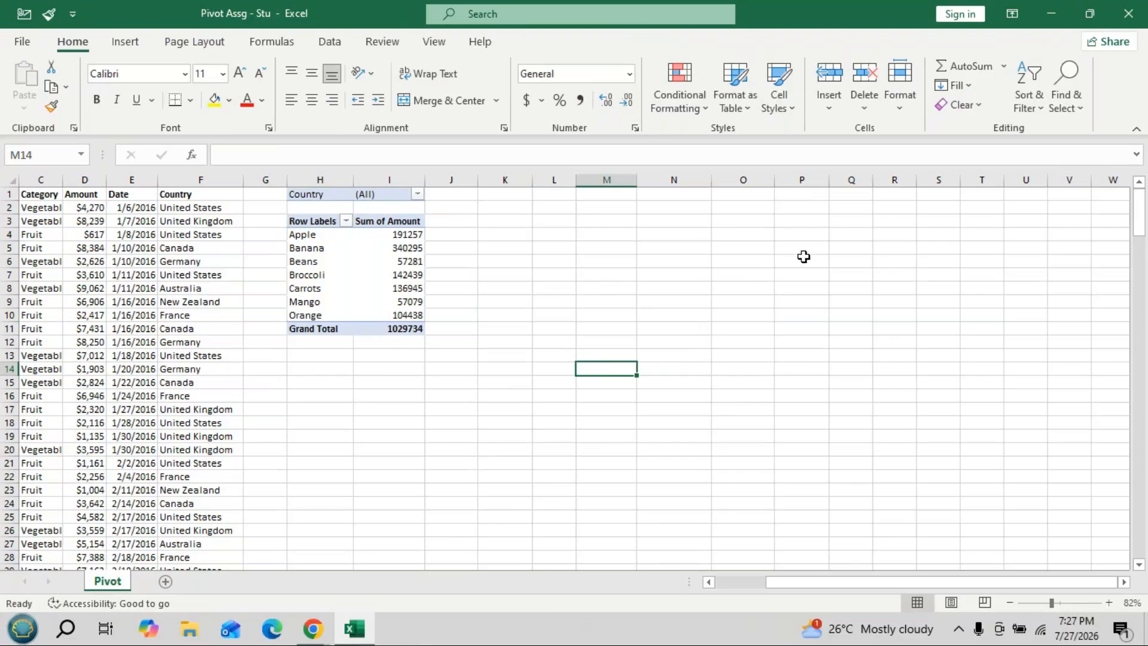
click(395, 274)
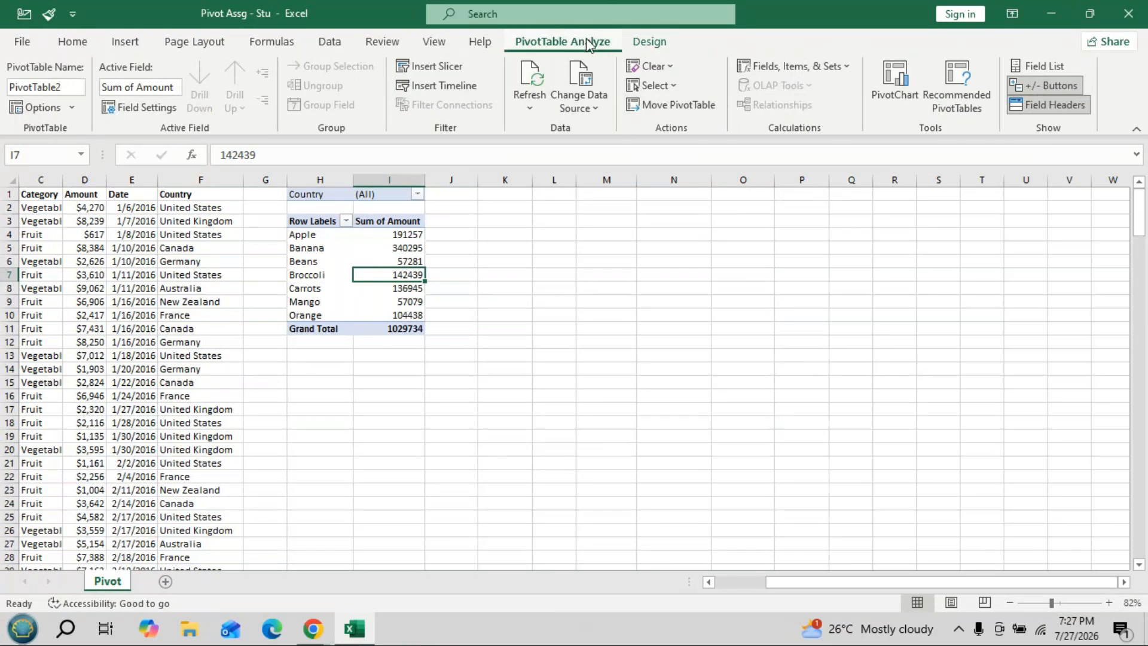
- Insert a 3-D Pie PivotChart of Sum of Amount by Product and drag it right of the pivot
click(894, 85)
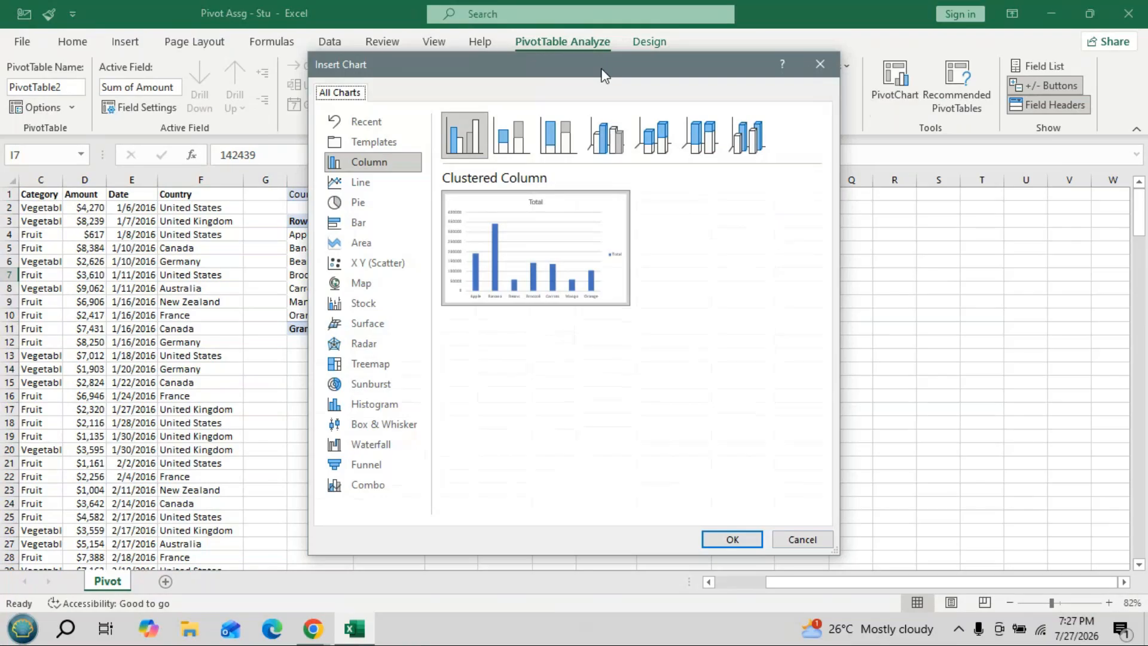
drag(604, 64, 802, 46)
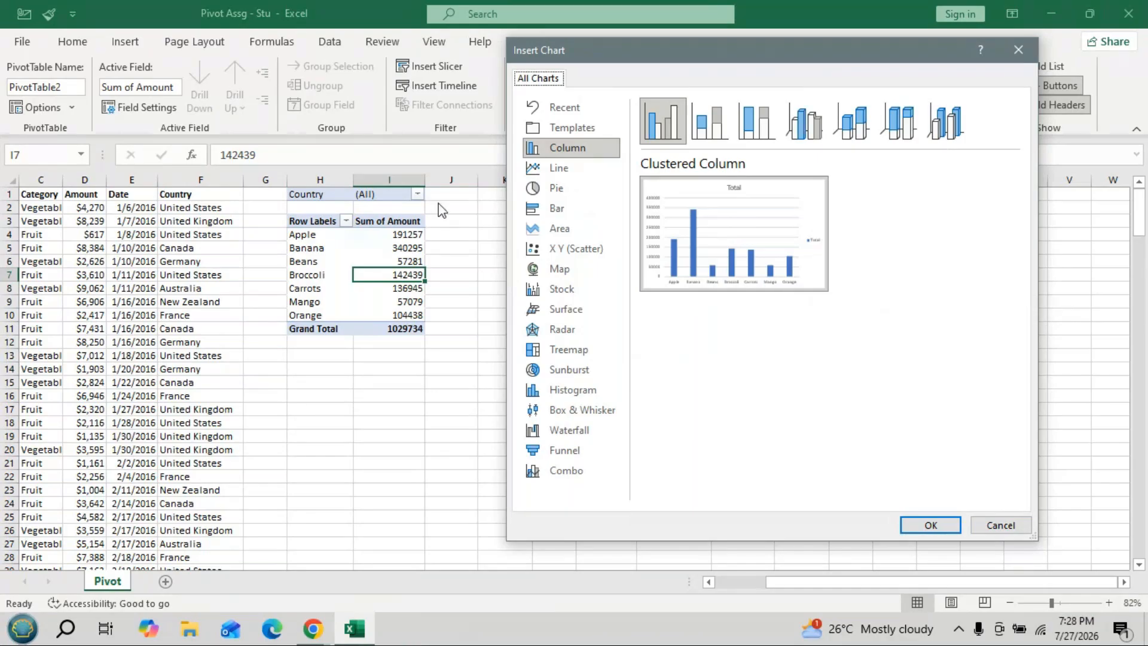
click(553, 193)
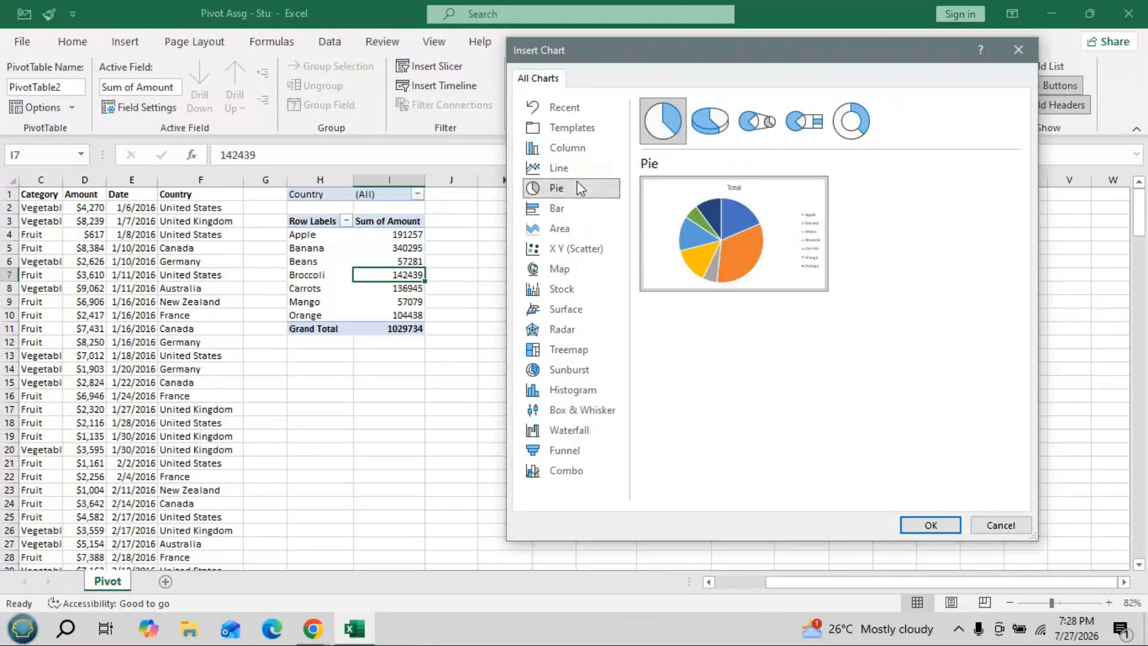
click(714, 125)
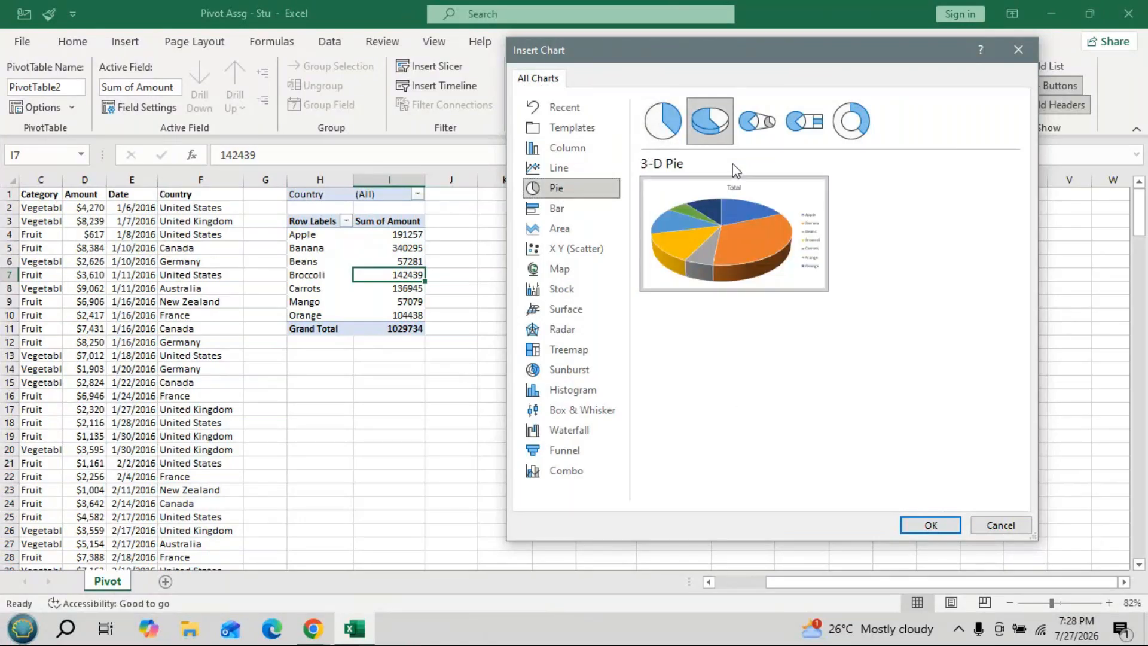
mouse_move(731, 256)
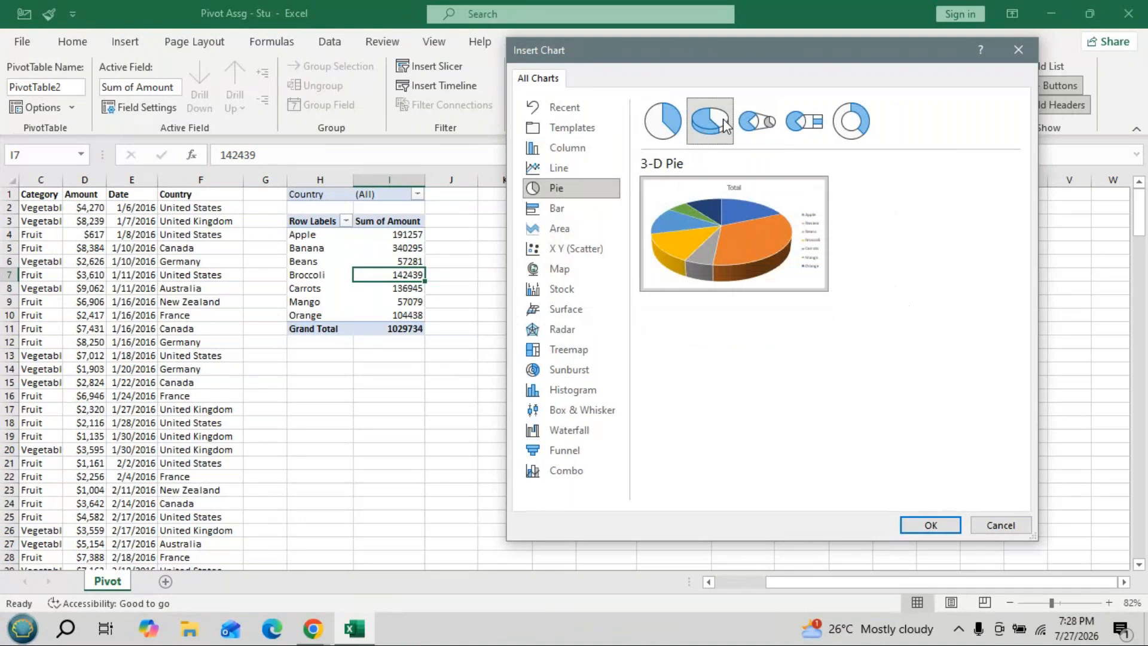
click(930, 525)
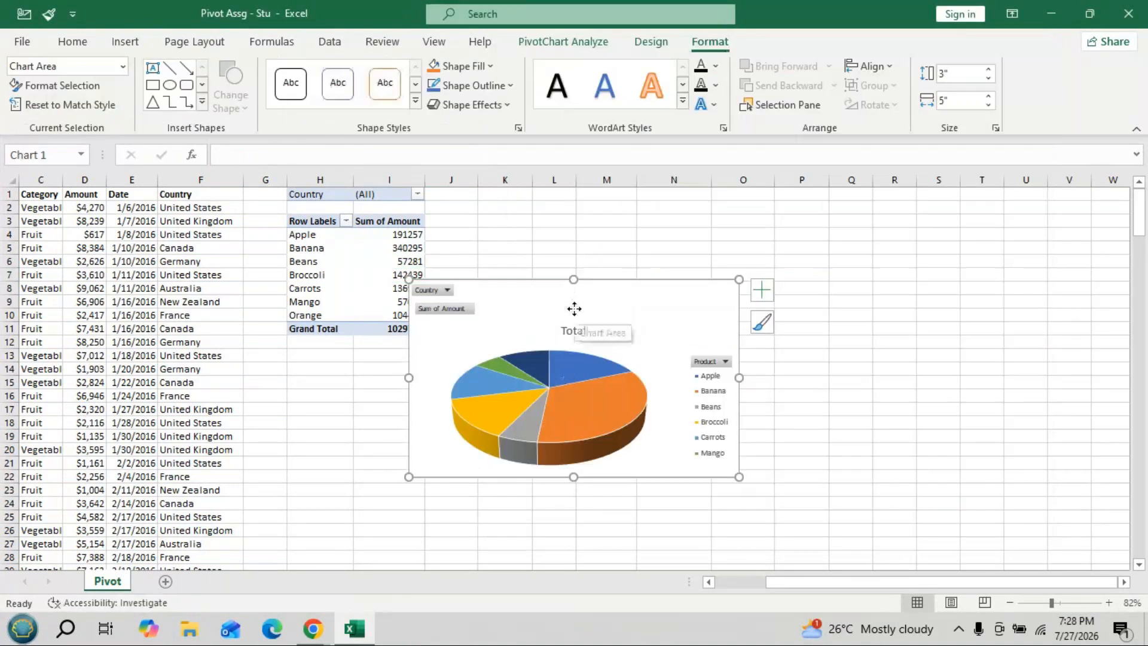
drag(574, 308, 741, 227)
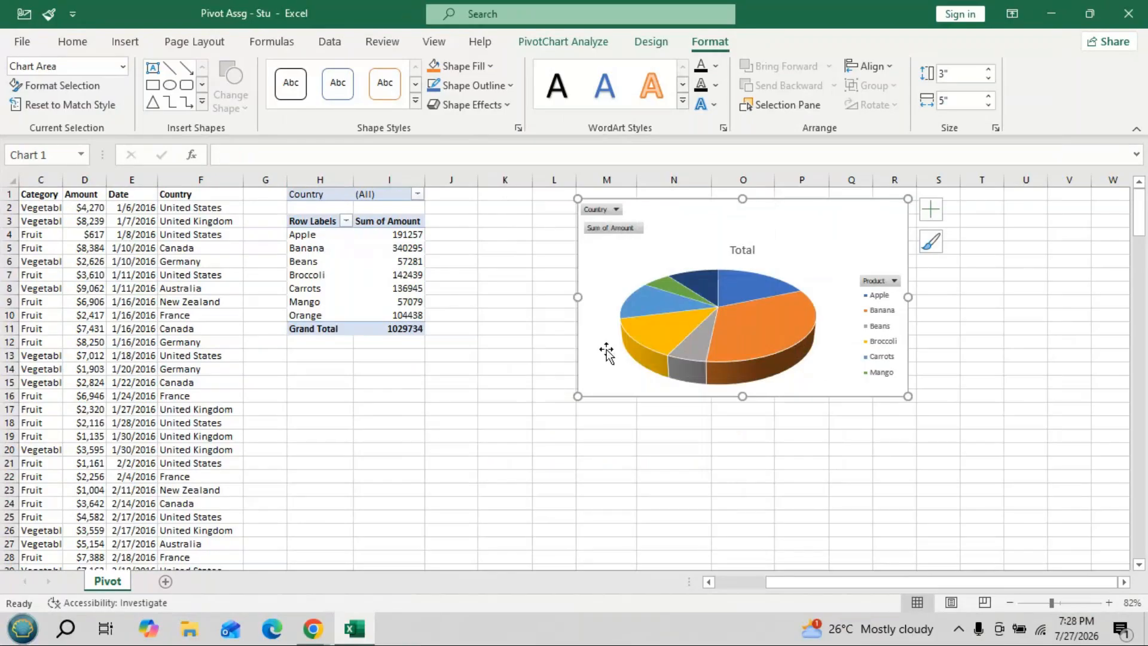
- Open the Country filter dropdown in I1
click(418, 194)
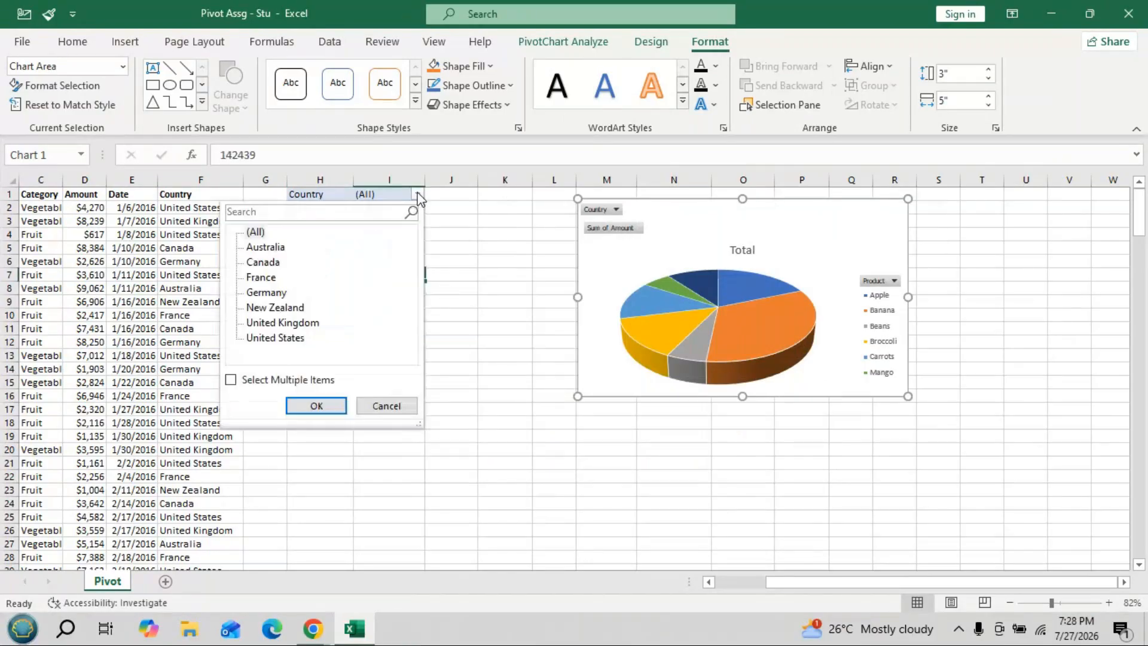
- Filter the pivot to Australia, then to Canada, watching the pie chart update
click(281, 250)
key(Return)
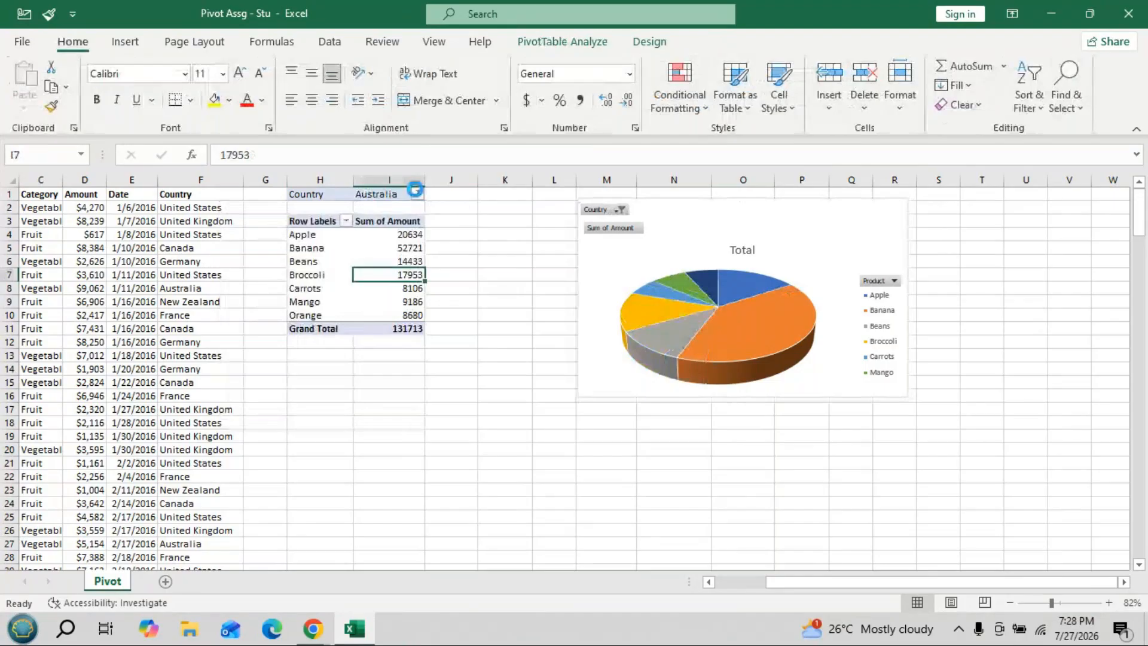
click(418, 195)
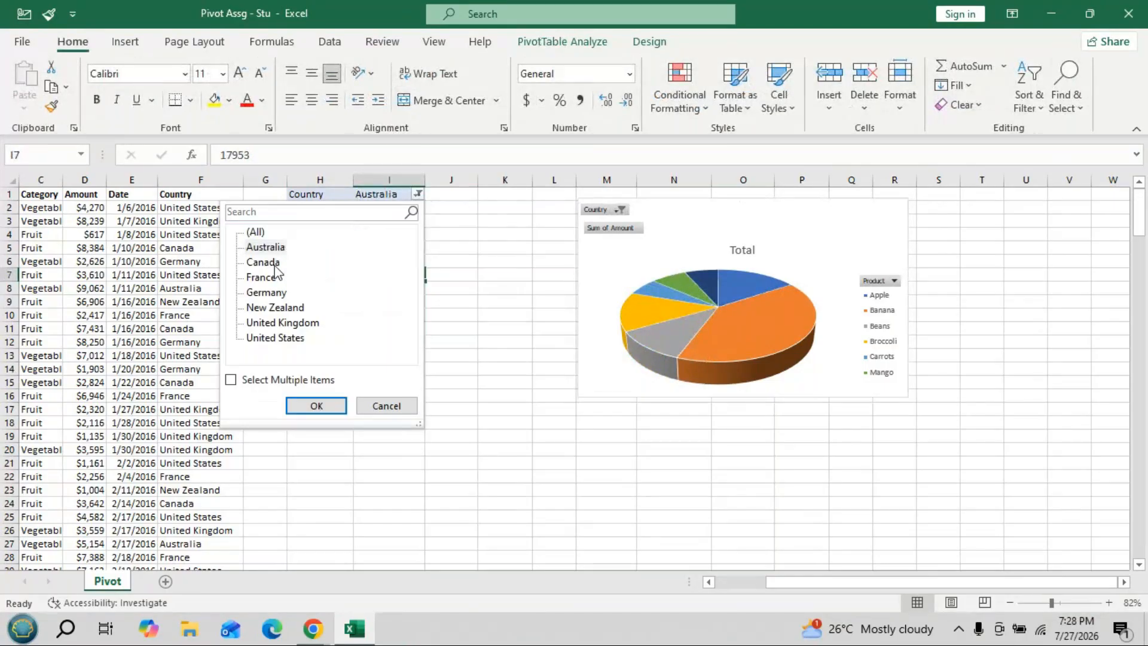
click(276, 264)
click(406, 212)
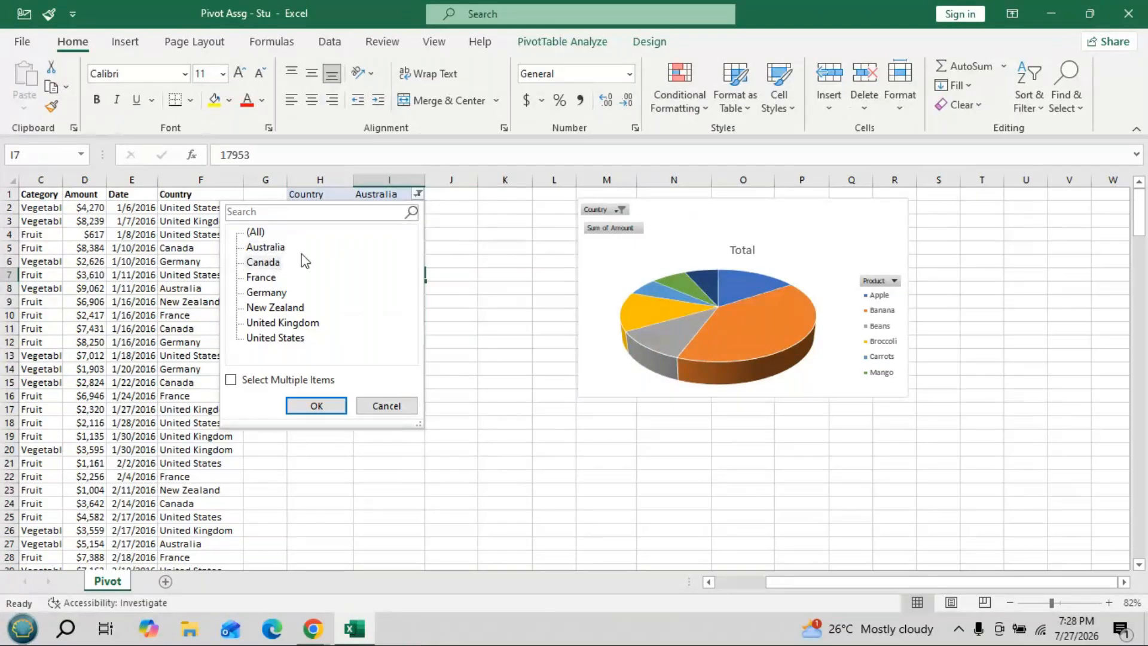
click(332, 405)
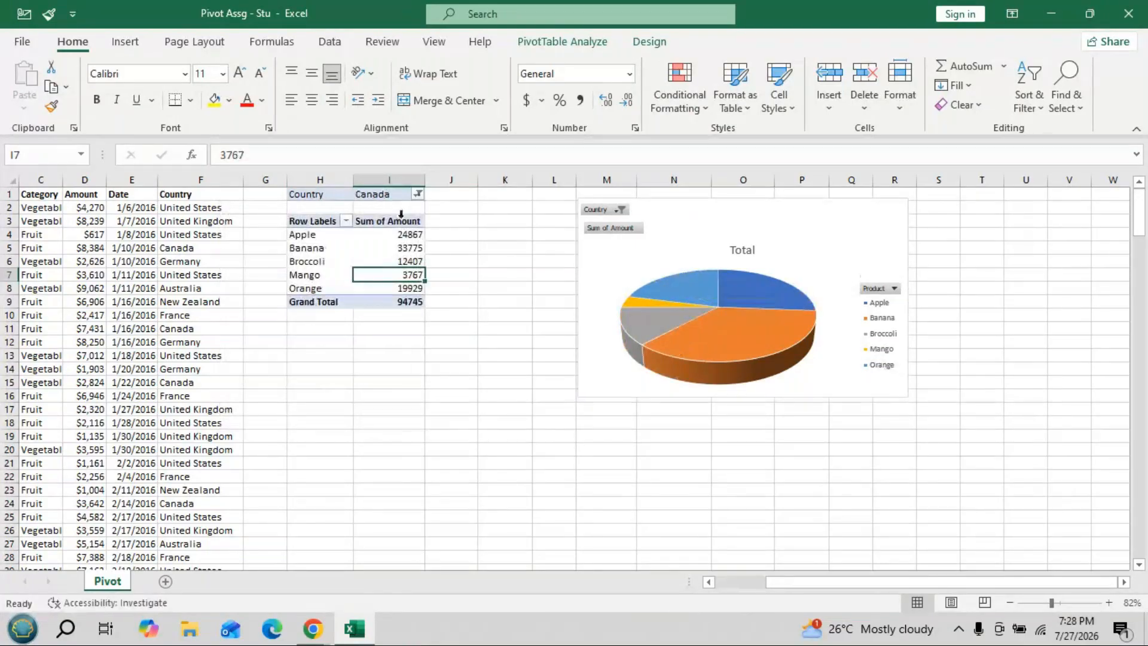
- Reset the Country filter to (All), restoring all seven products totalling 1029734
click(416, 195)
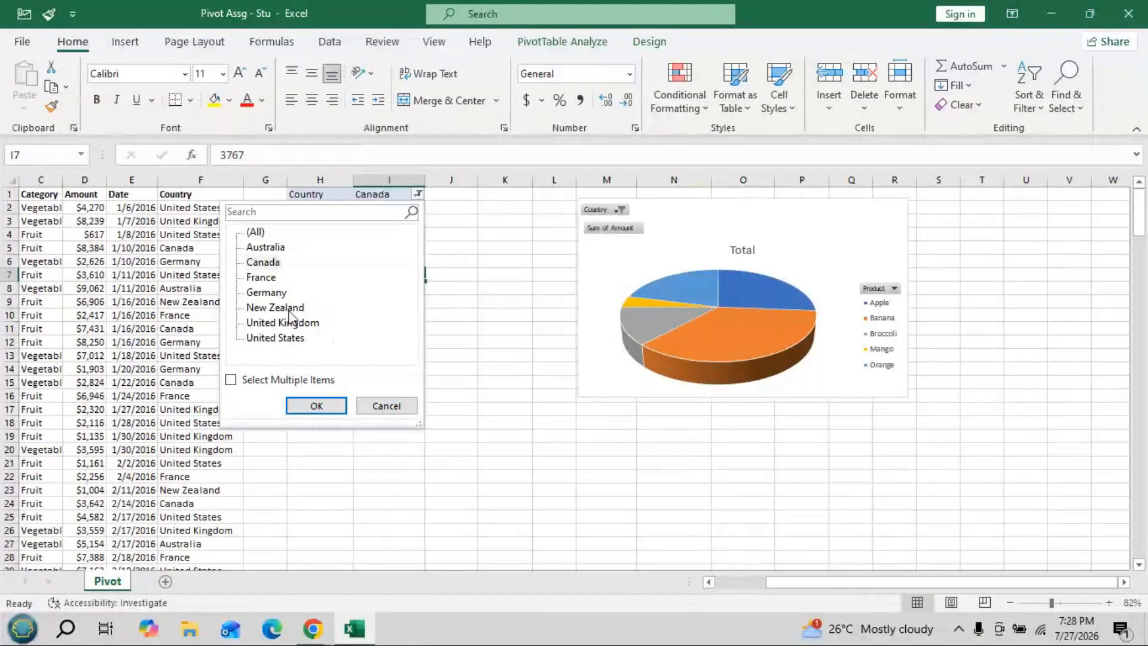
click(316, 405)
click(416, 195)
double_click(266, 233)
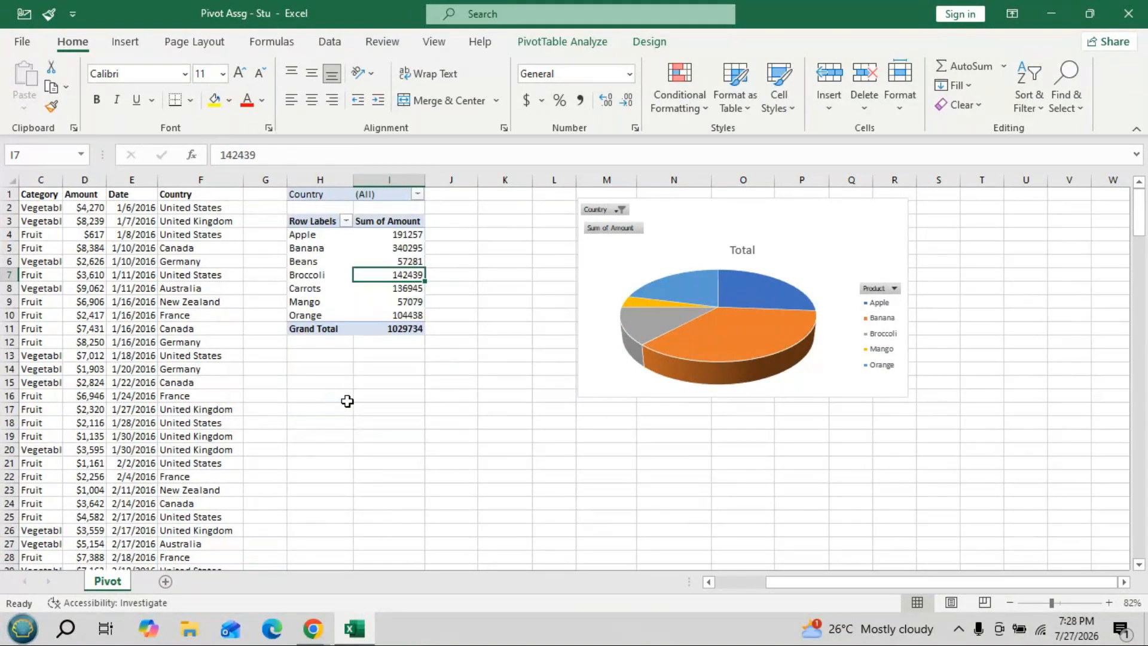
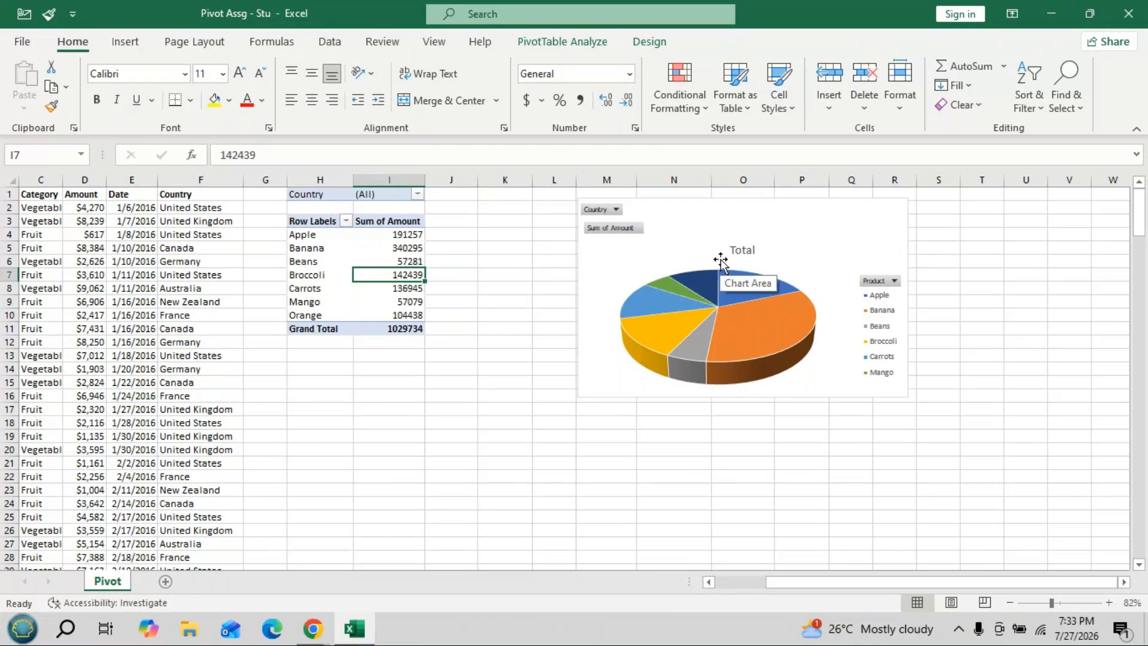
- Switch to the PivotTable Analyze ribbon for the fruit and vegetable sales pivot table
mouse_move(768, 287)
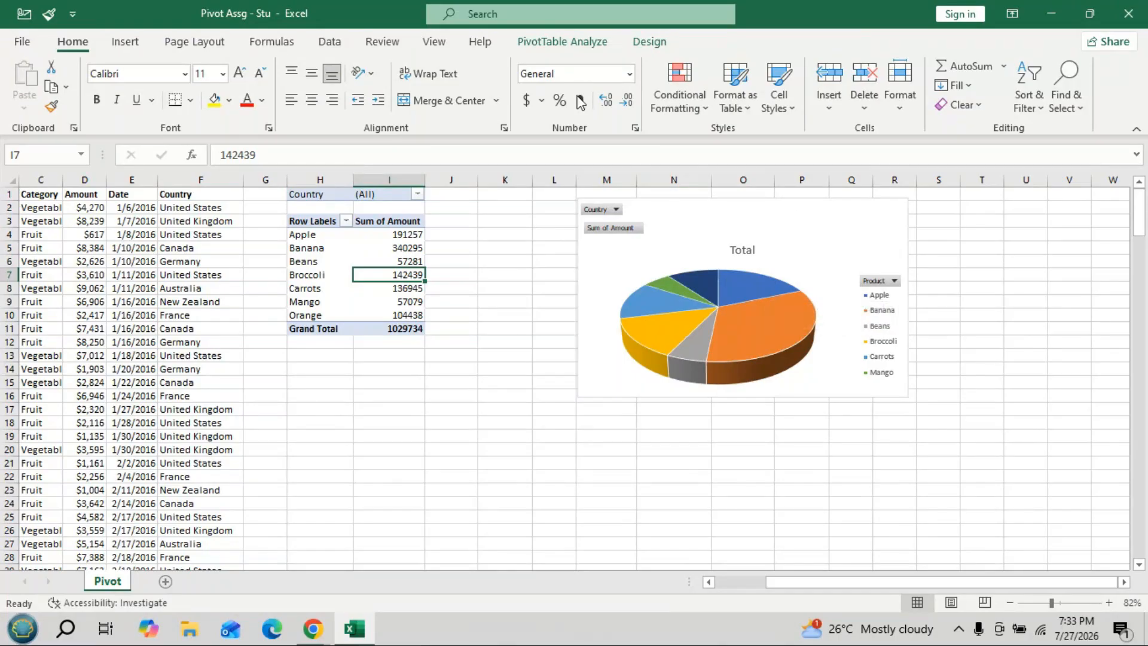
click(587, 43)
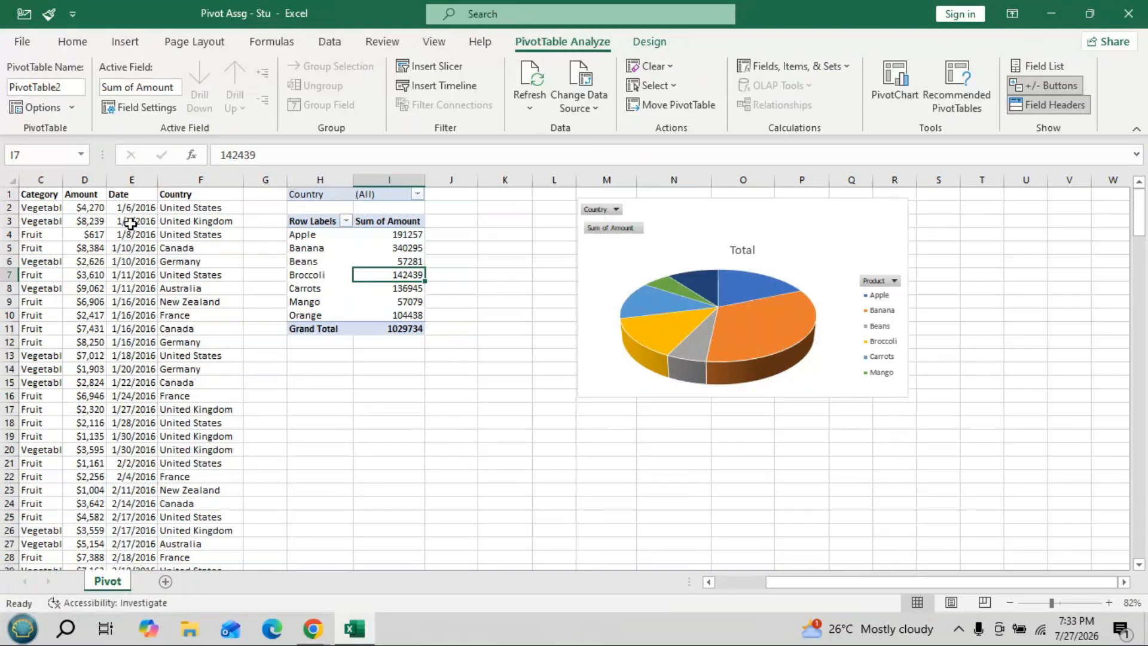
- Insert a Category slicer (Fruit, Vegetables) and place it below the pivot table
click(454, 67)
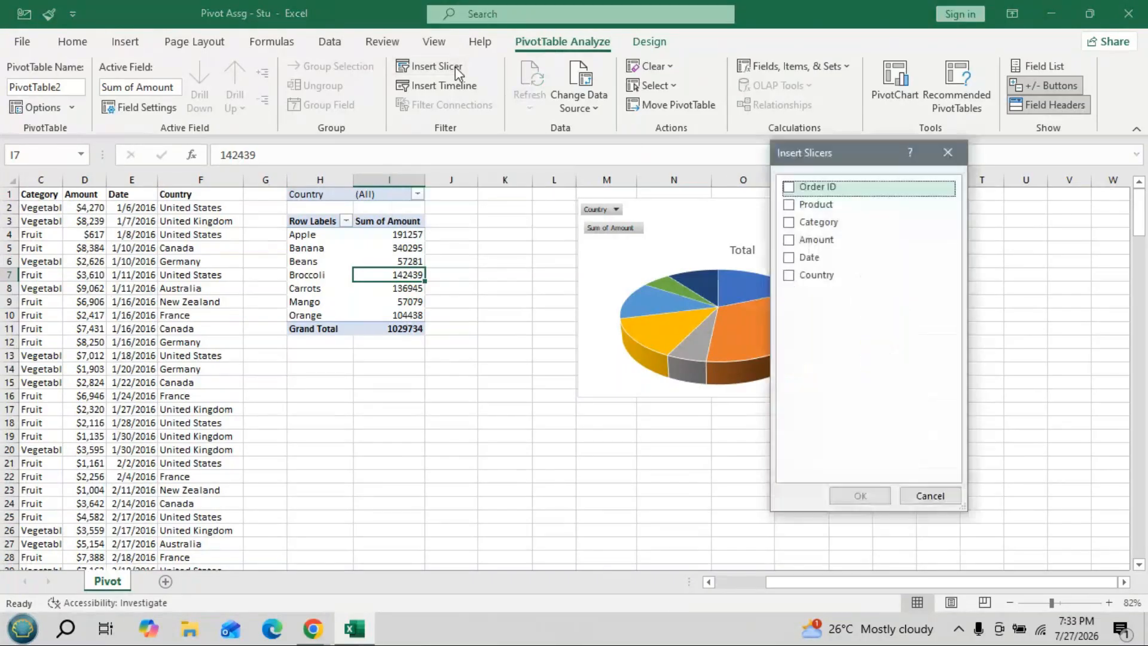
click(788, 224)
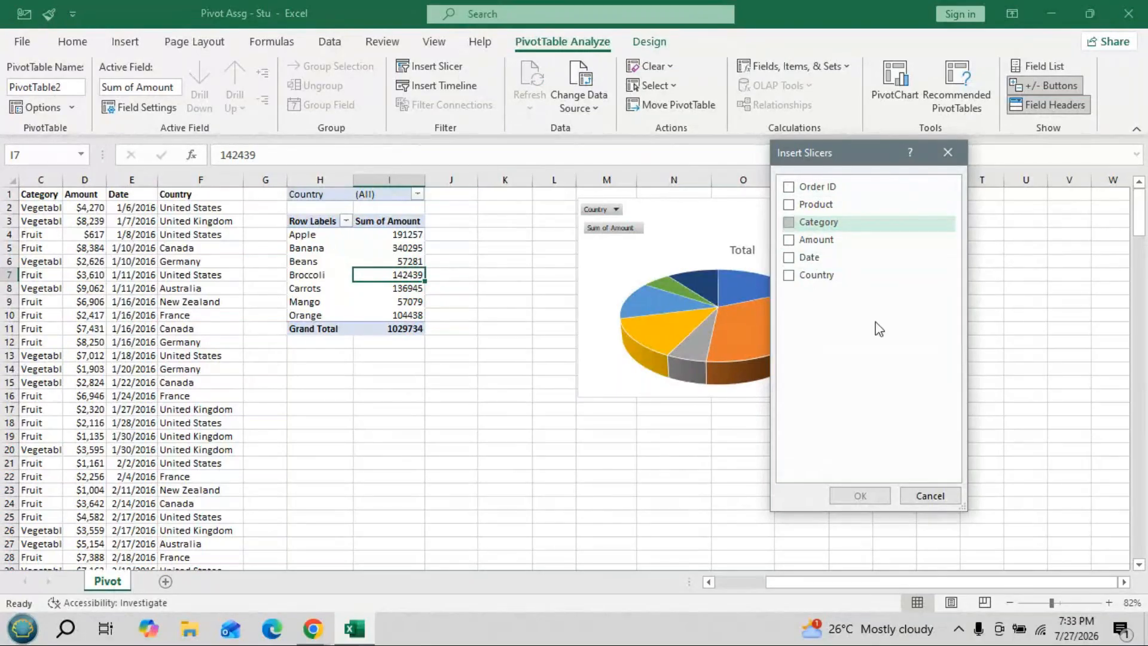
click(789, 222)
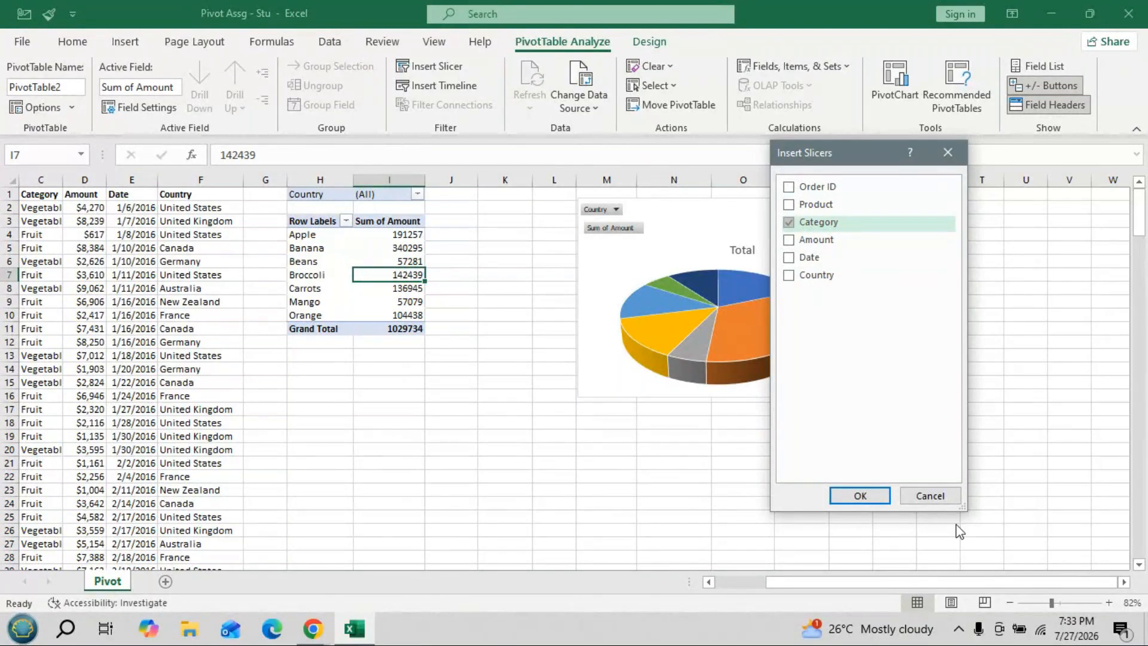
click(864, 495)
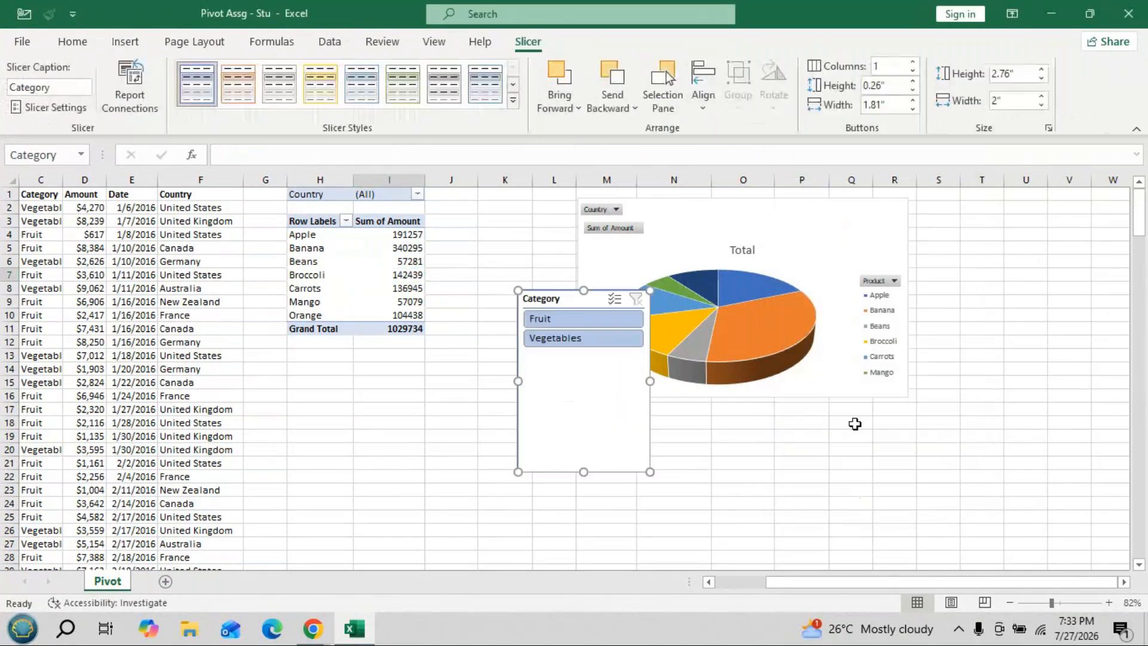
drag(566, 303, 361, 372)
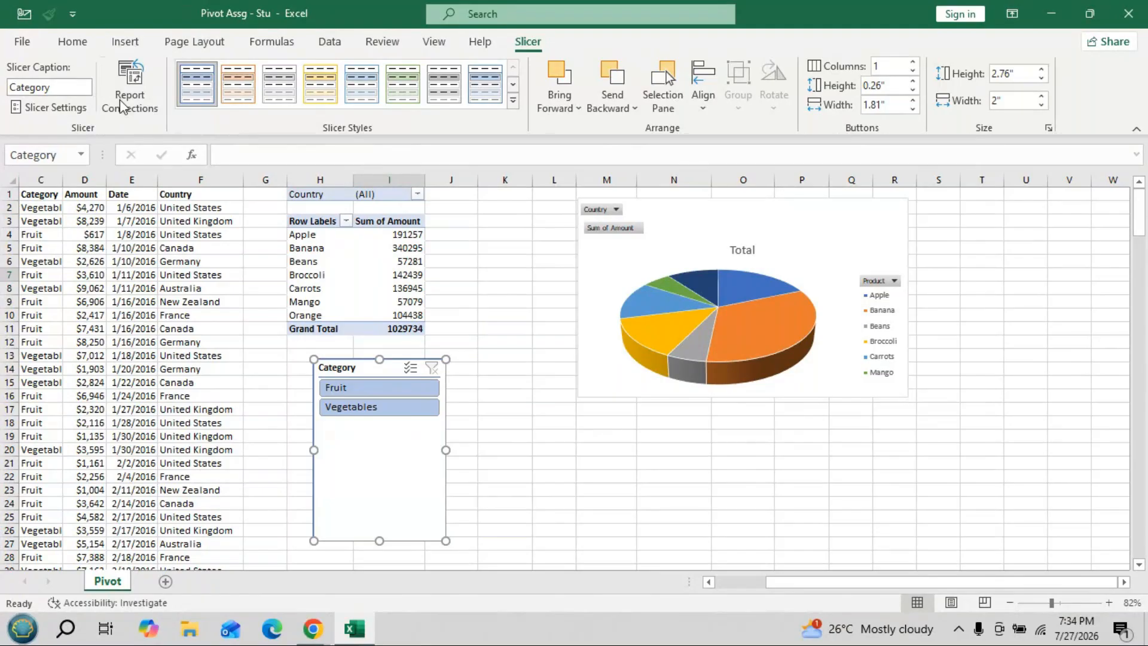
click(403, 273)
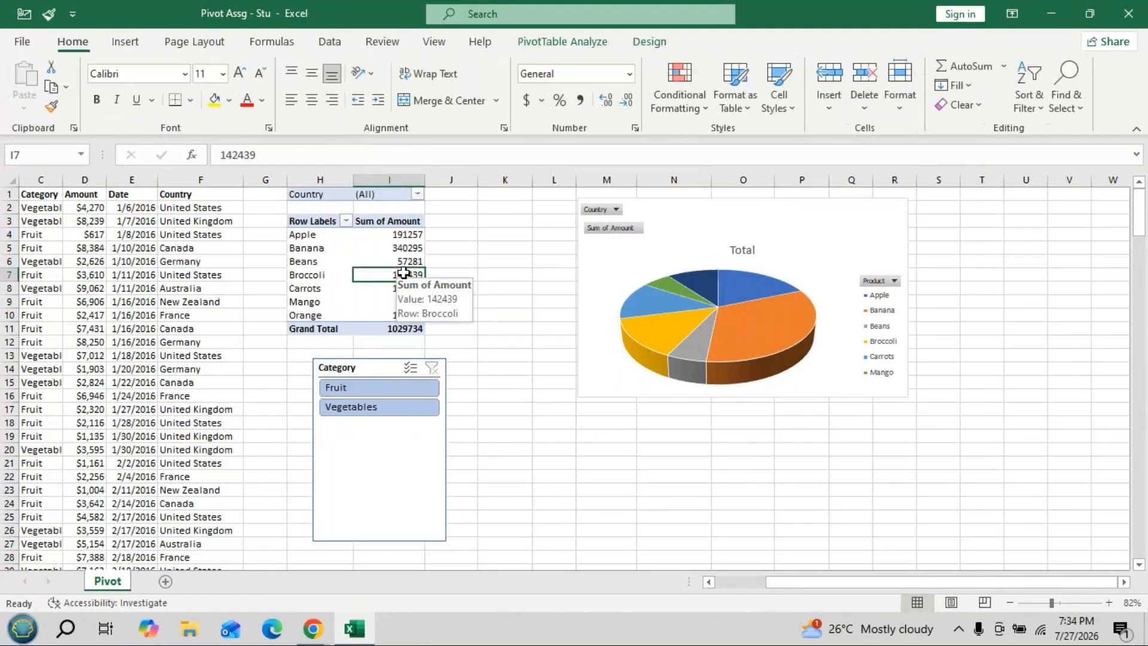
- Insert a Date timeline and position it below the pie chart
click(587, 47)
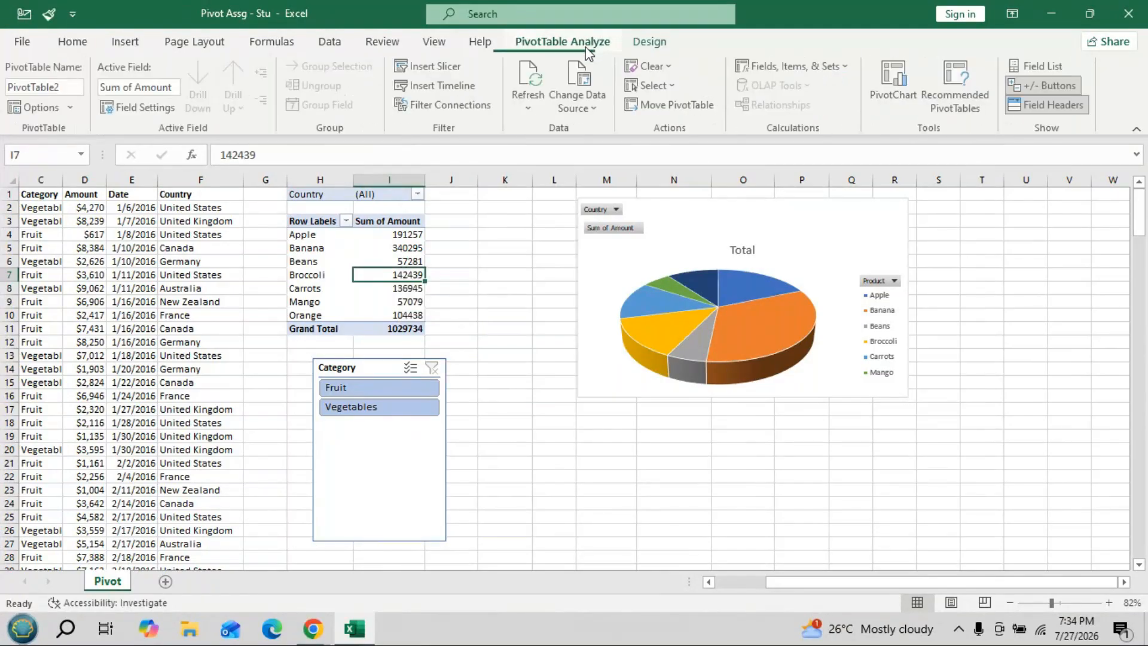
click(452, 87)
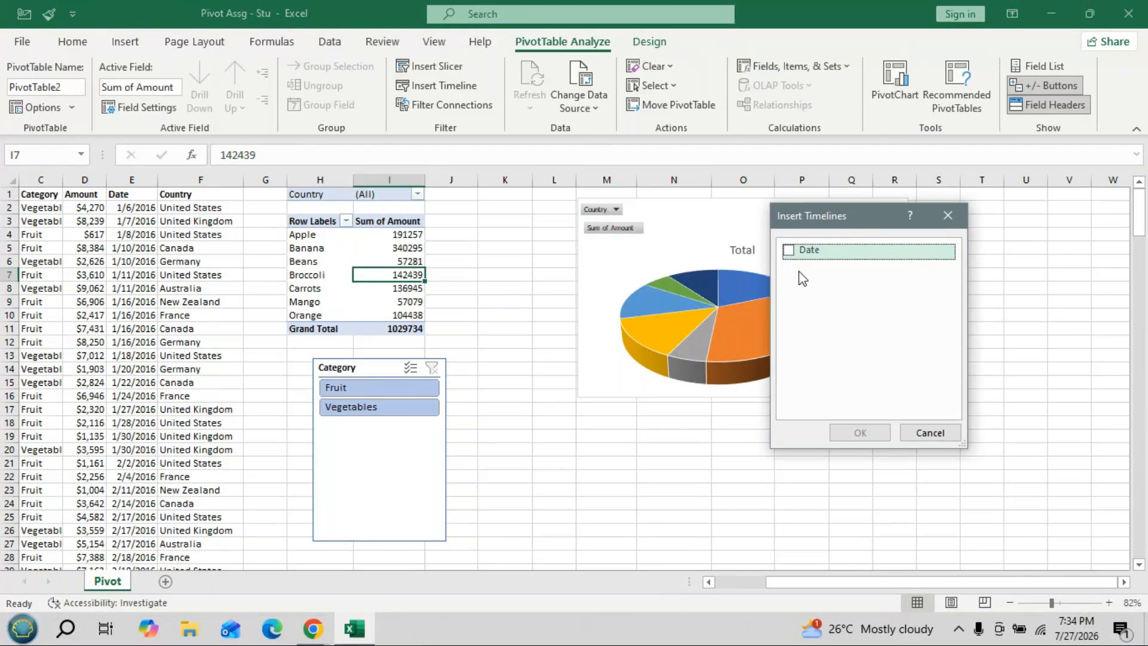
click(788, 251)
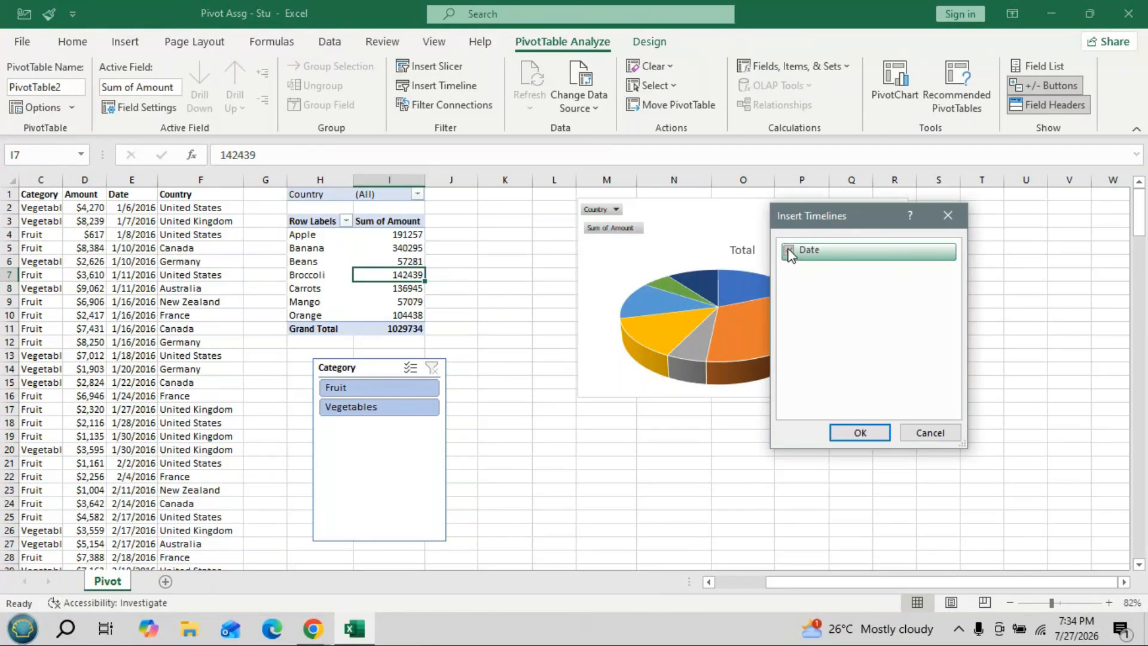
click(860, 431)
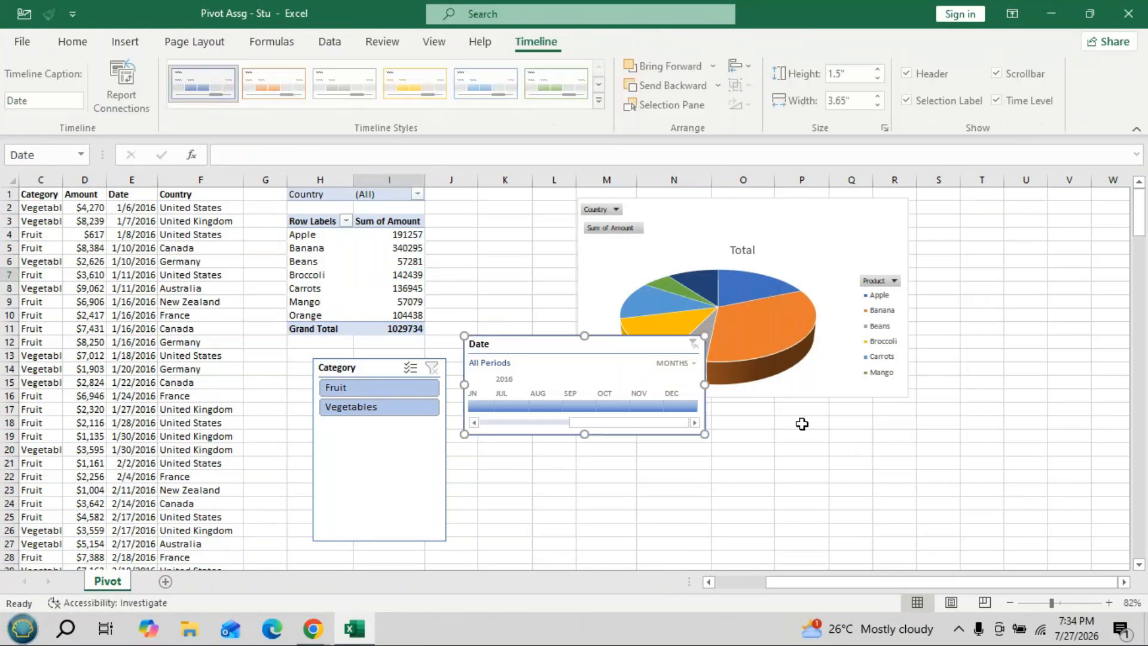
drag(608, 349, 744, 438)
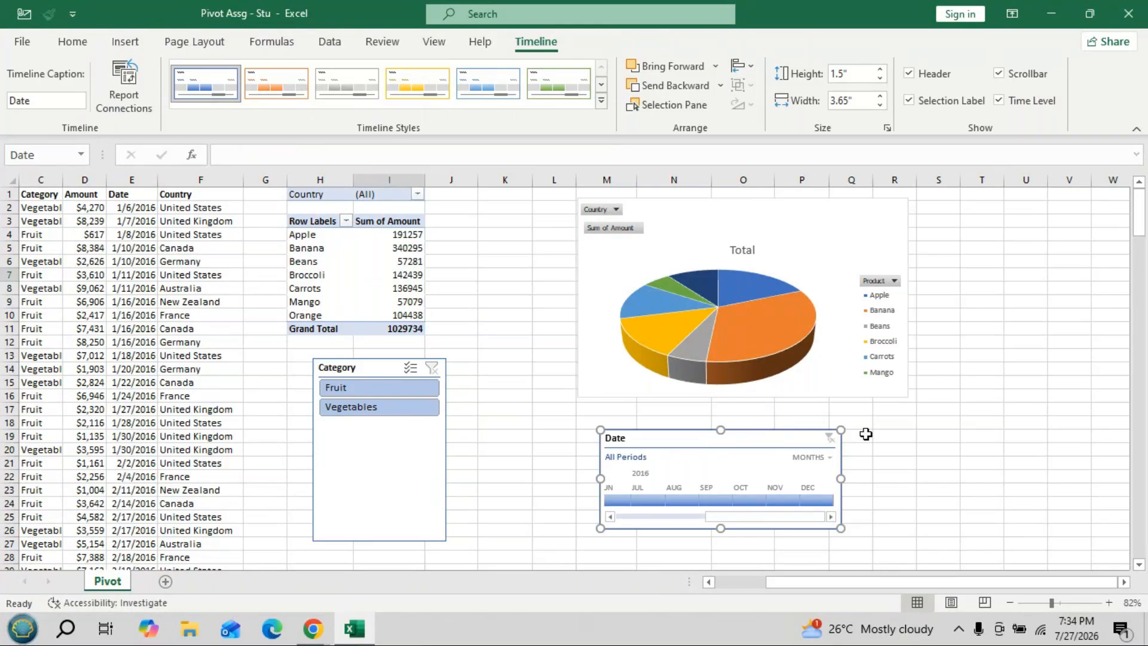
- Group the timeline by quarters and step through Q1–Q4 2016, ending on Q4 (total 216168)
click(828, 458)
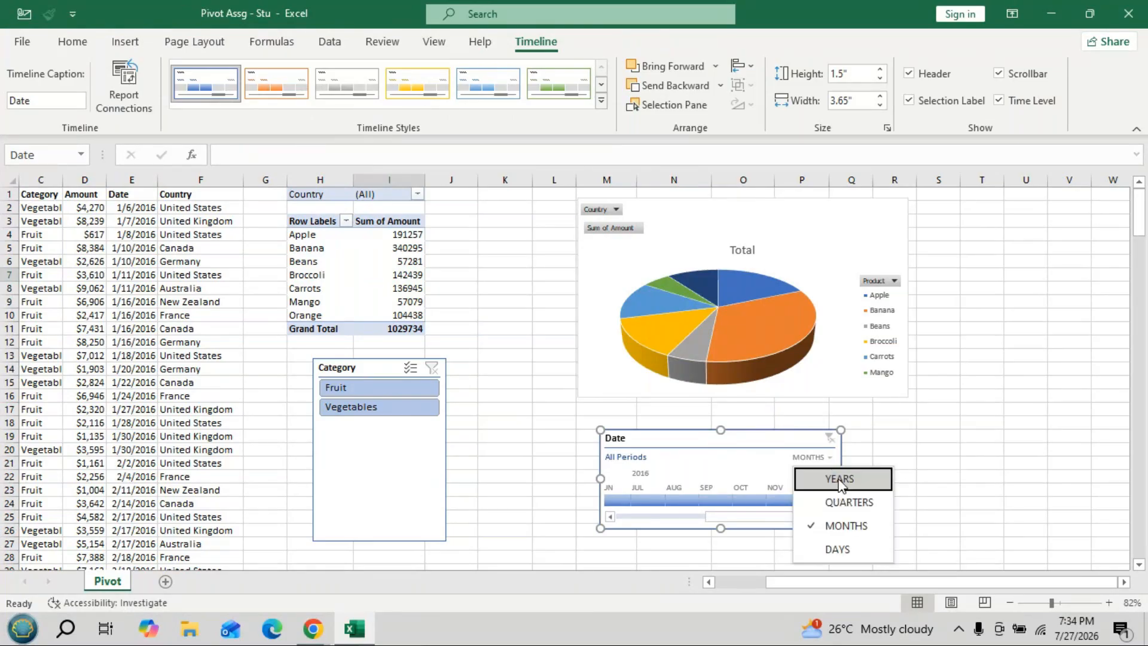
click(839, 480)
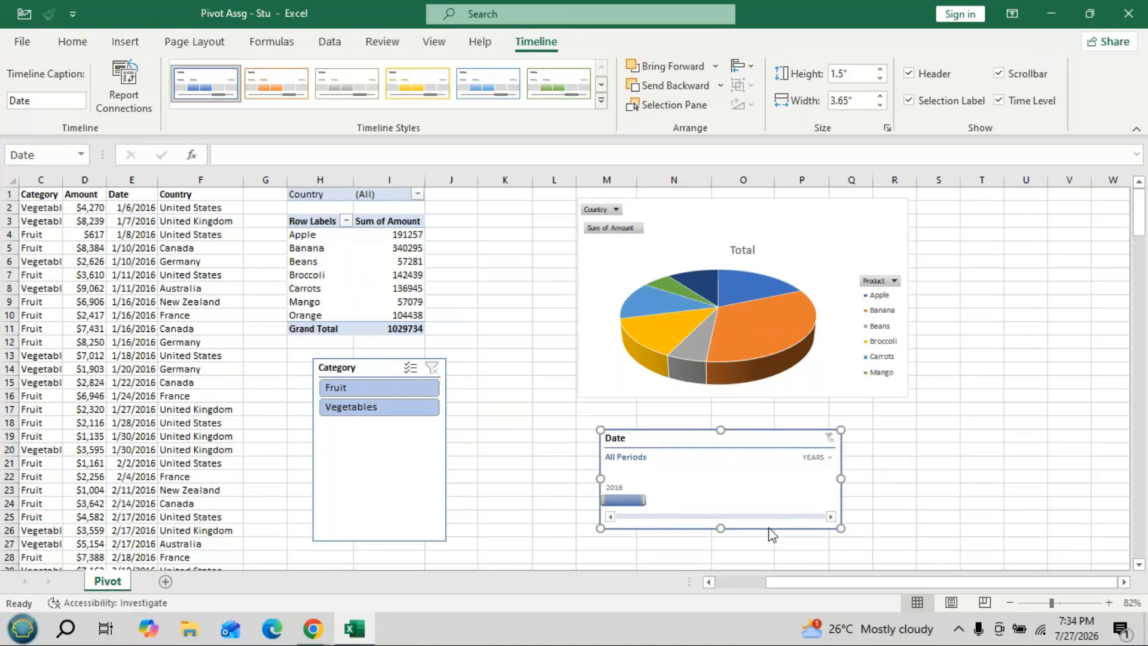
click(825, 458)
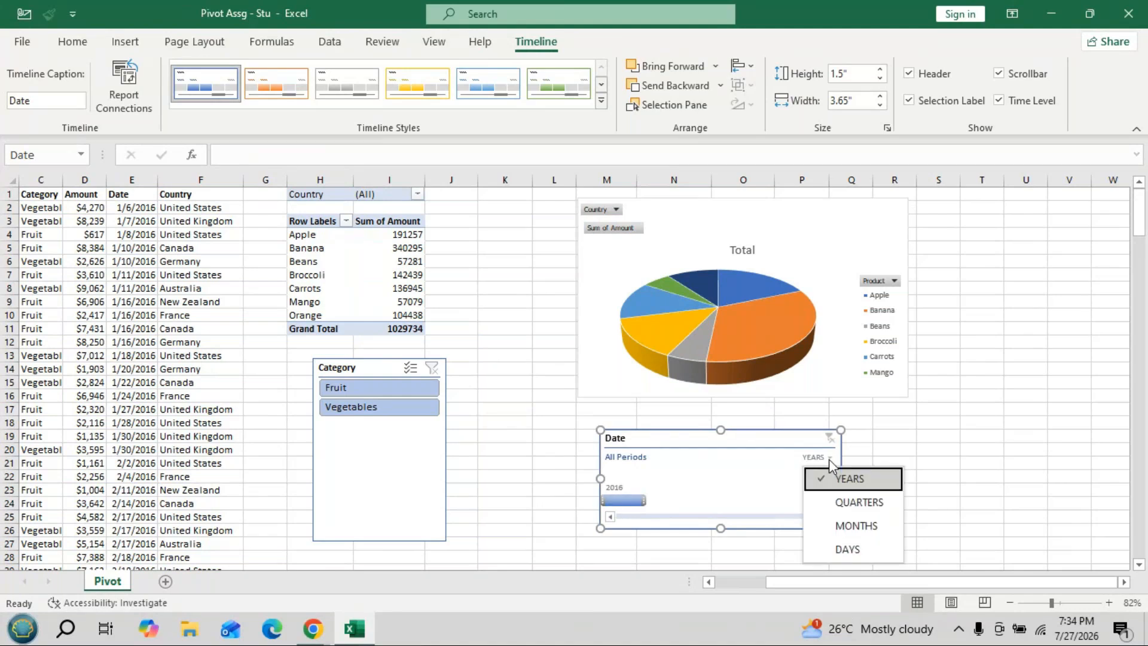
click(845, 504)
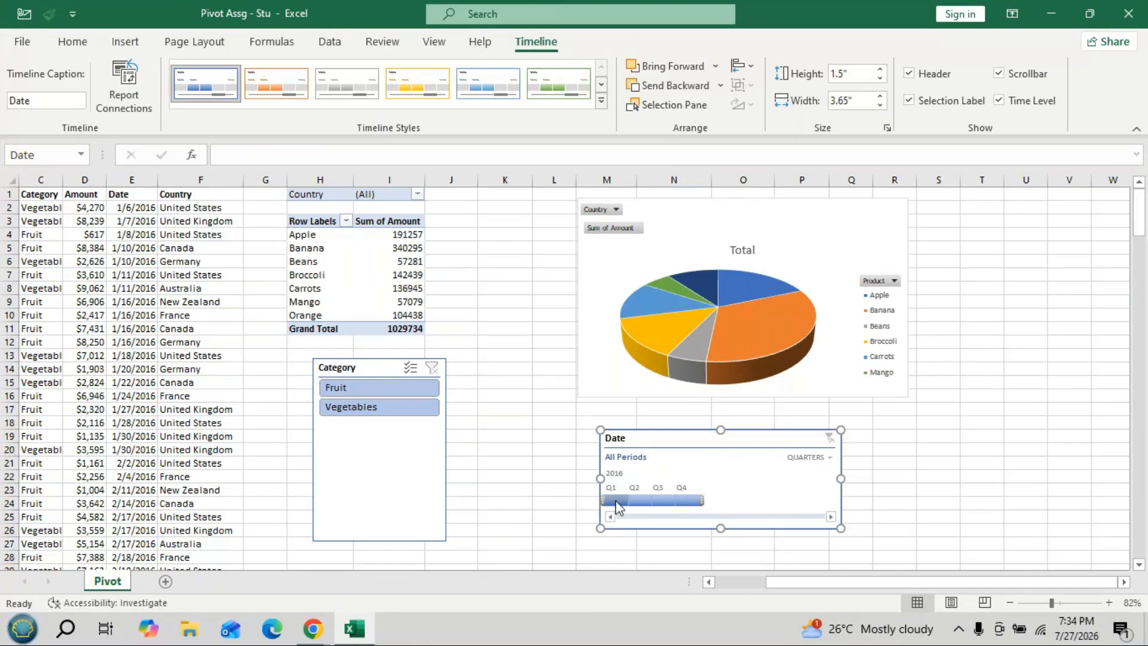
click(615, 501)
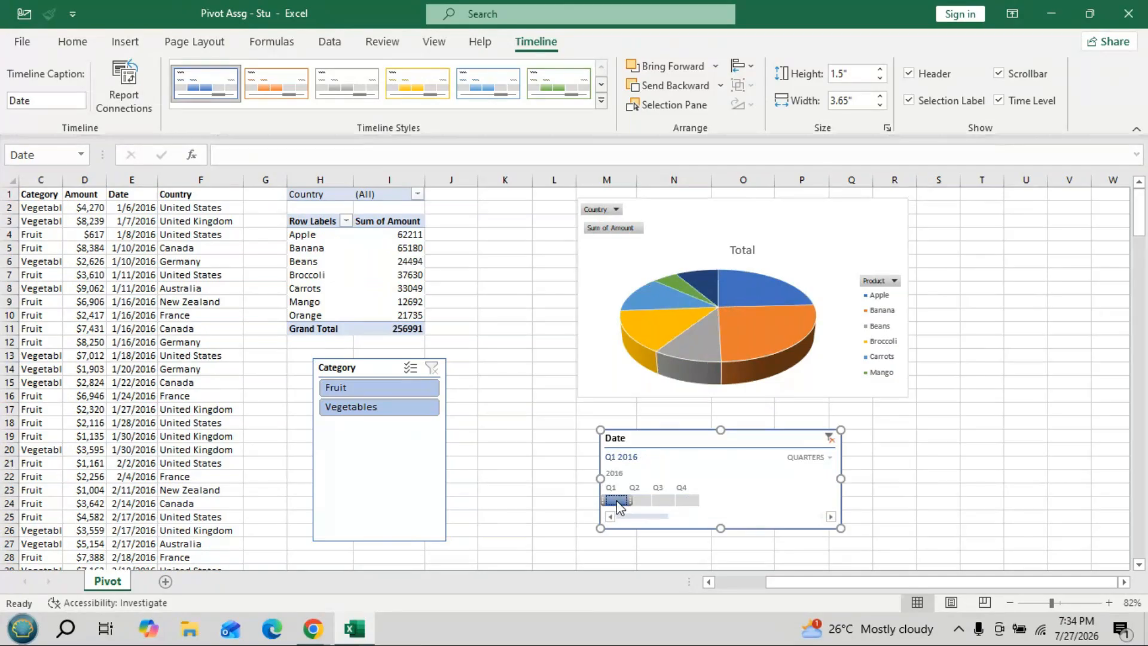
click(638, 501)
click(673, 500)
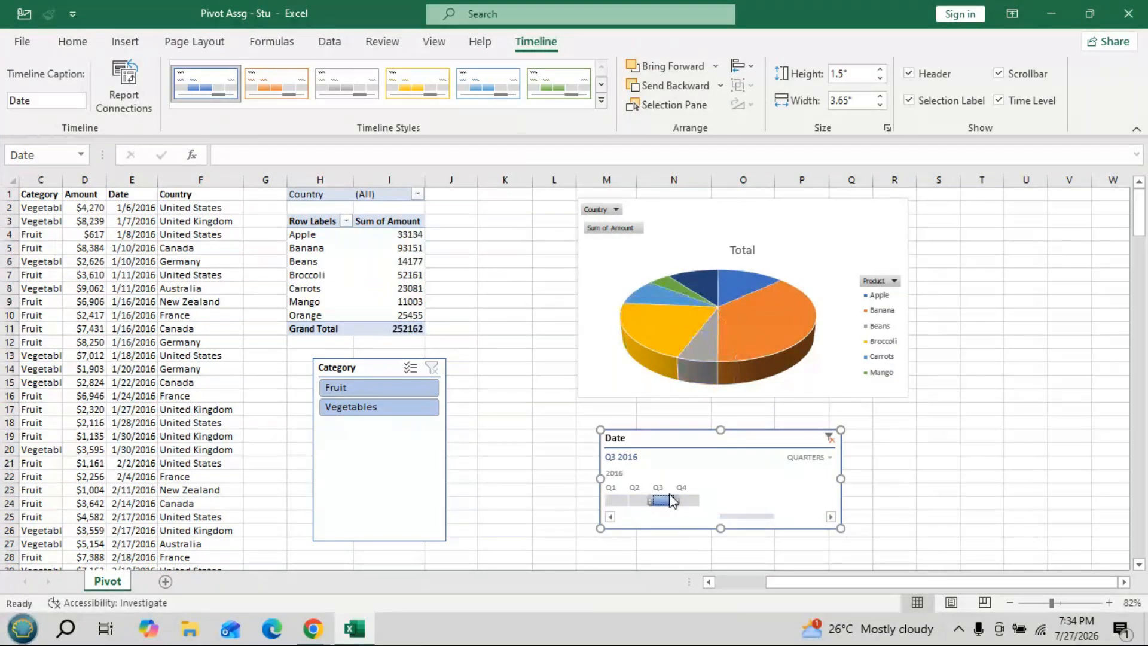
click(687, 500)
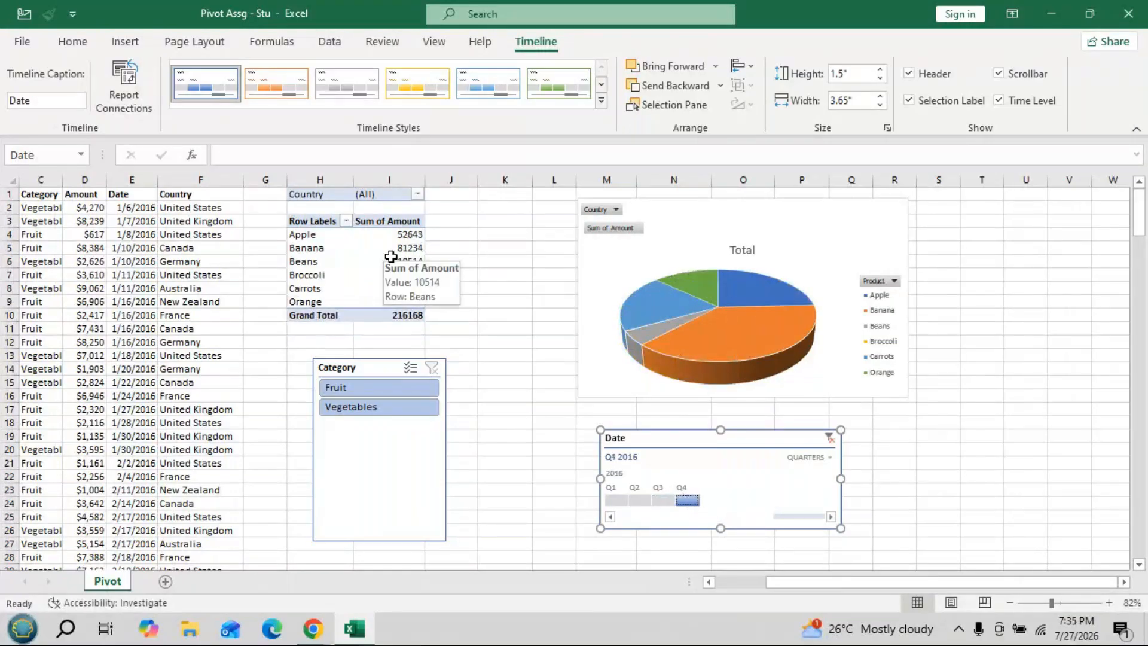
- Try Fruit and several quarters, ending on Vegetables for Q1 2016 (total 97613)
click(362, 389)
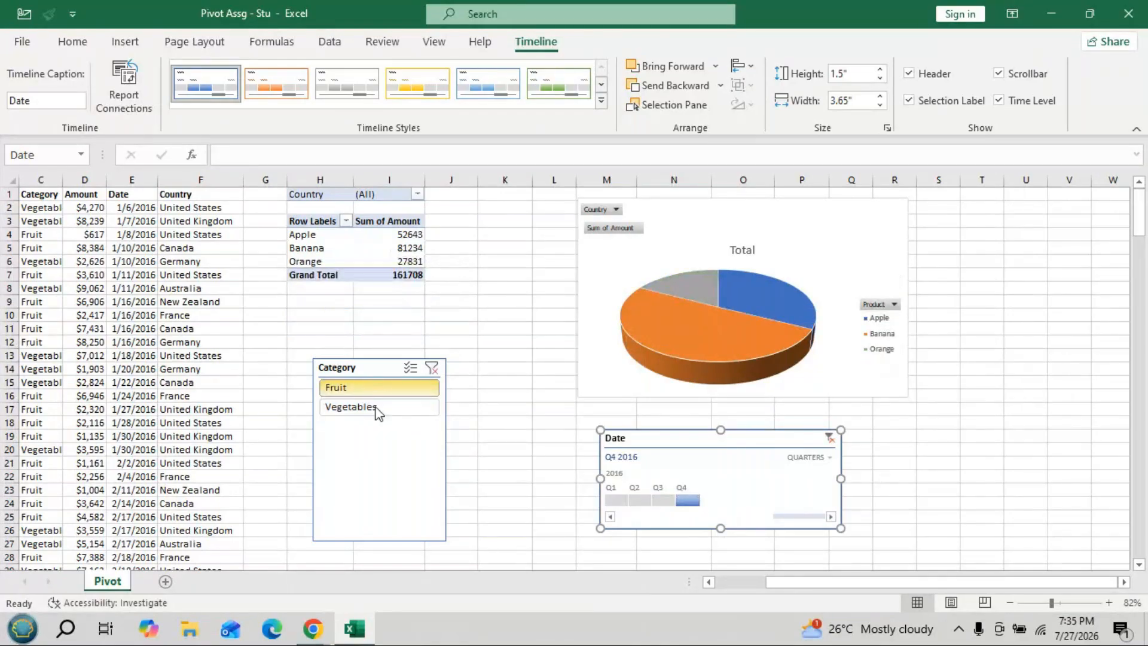
click(616, 500)
click(641, 502)
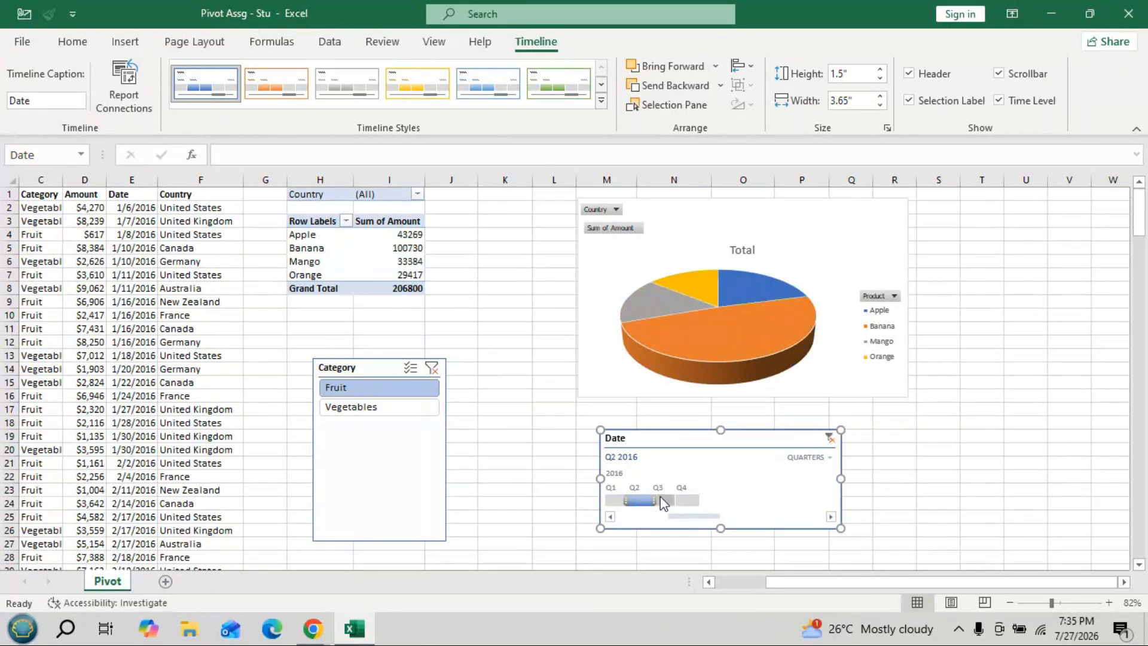
click(685, 501)
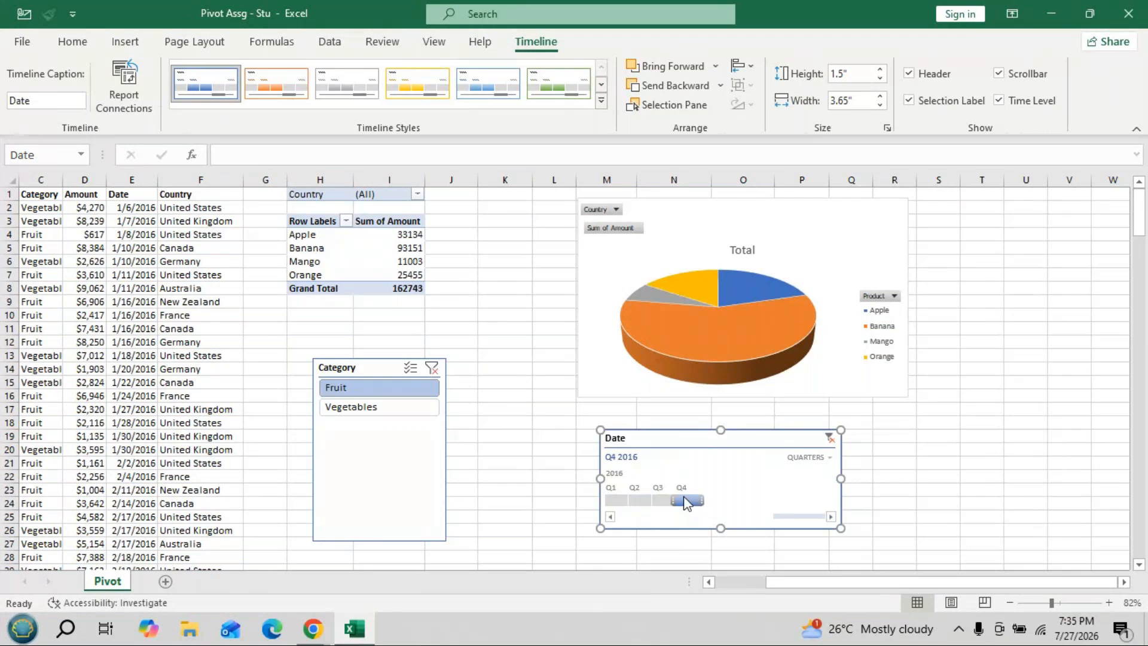
click(370, 405)
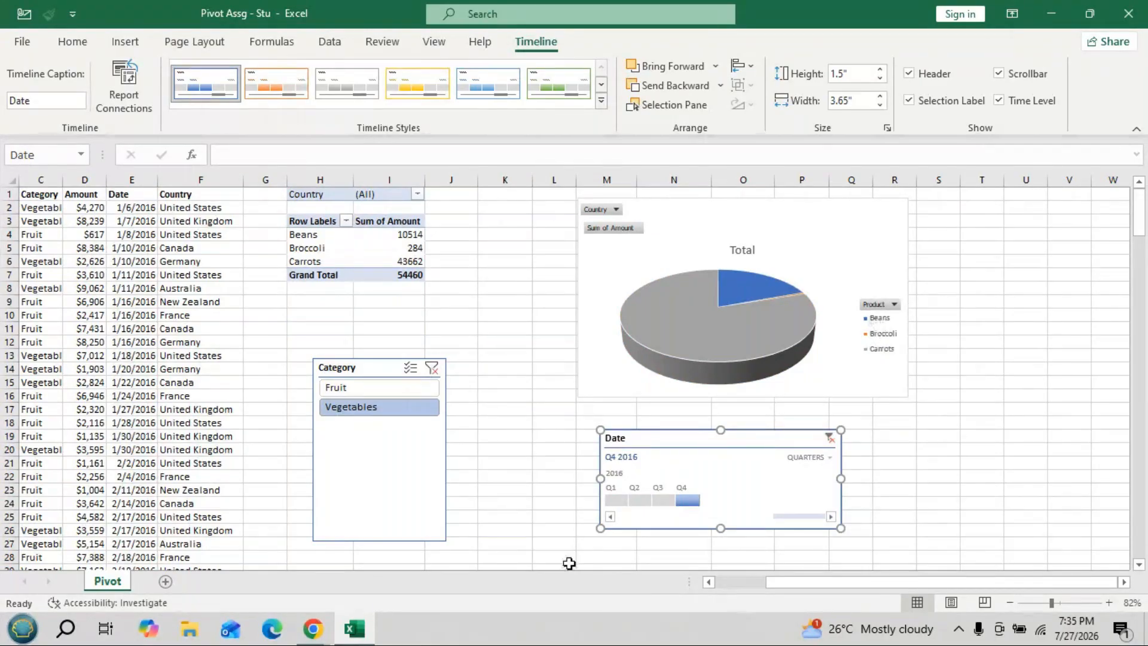
click(657, 500)
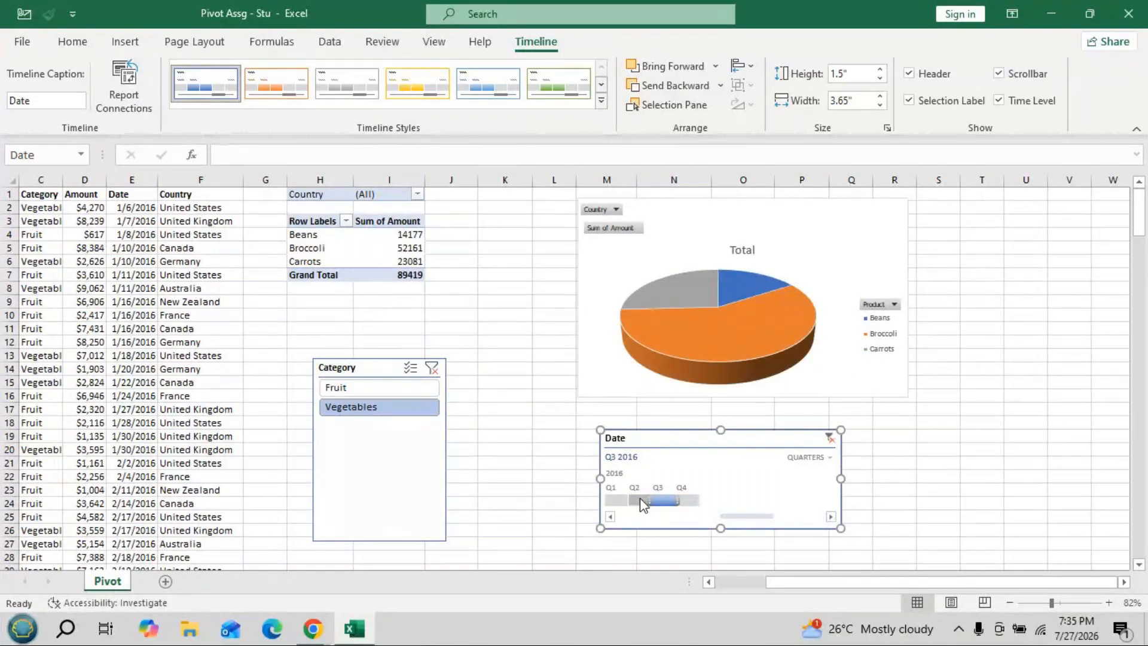
mouse_move(642, 503)
mouse_down()
mouse_move(609, 500)
mouse_move(665, 503)
mouse_up()
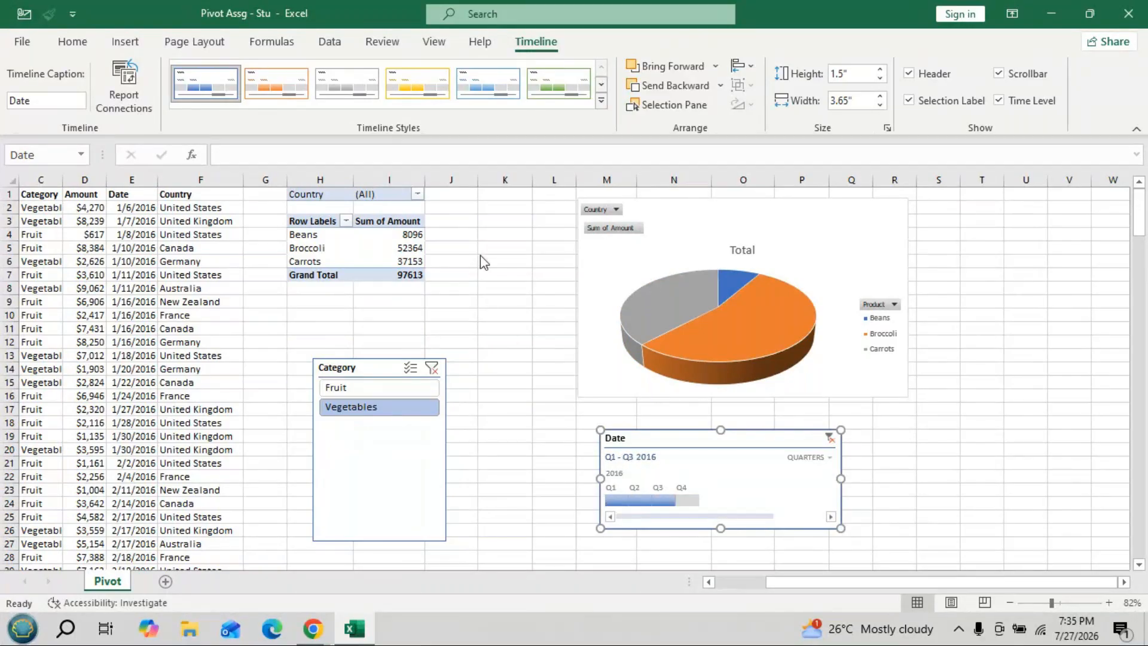
- Filter the Country report filter to New Zealand and show only Fruit
click(418, 194)
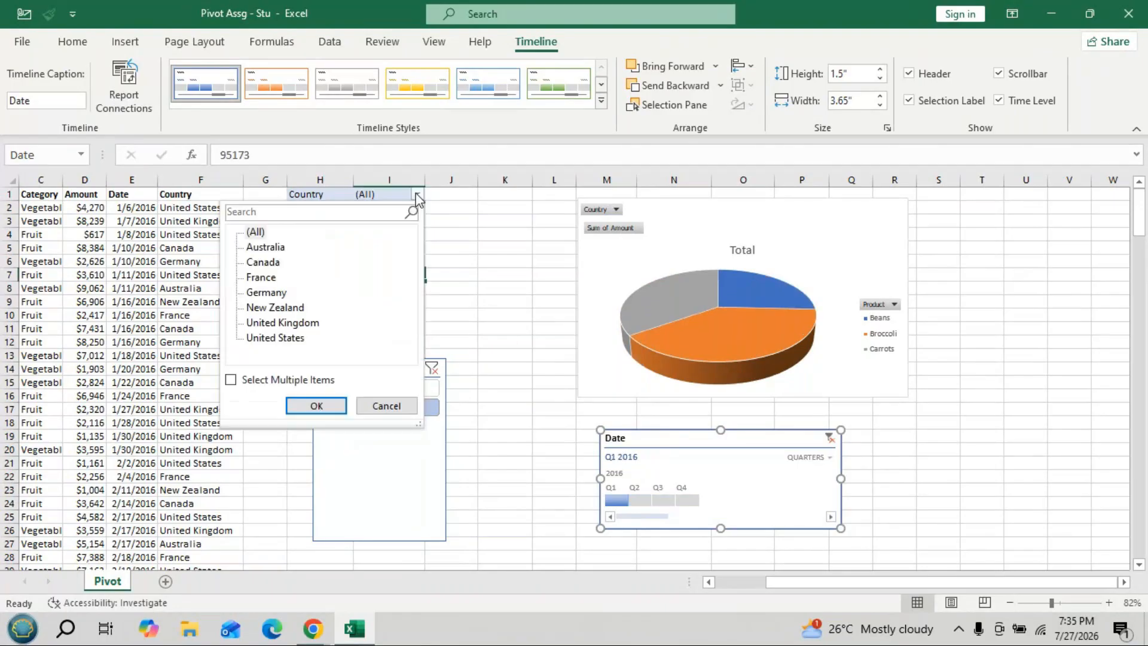
click(272, 307)
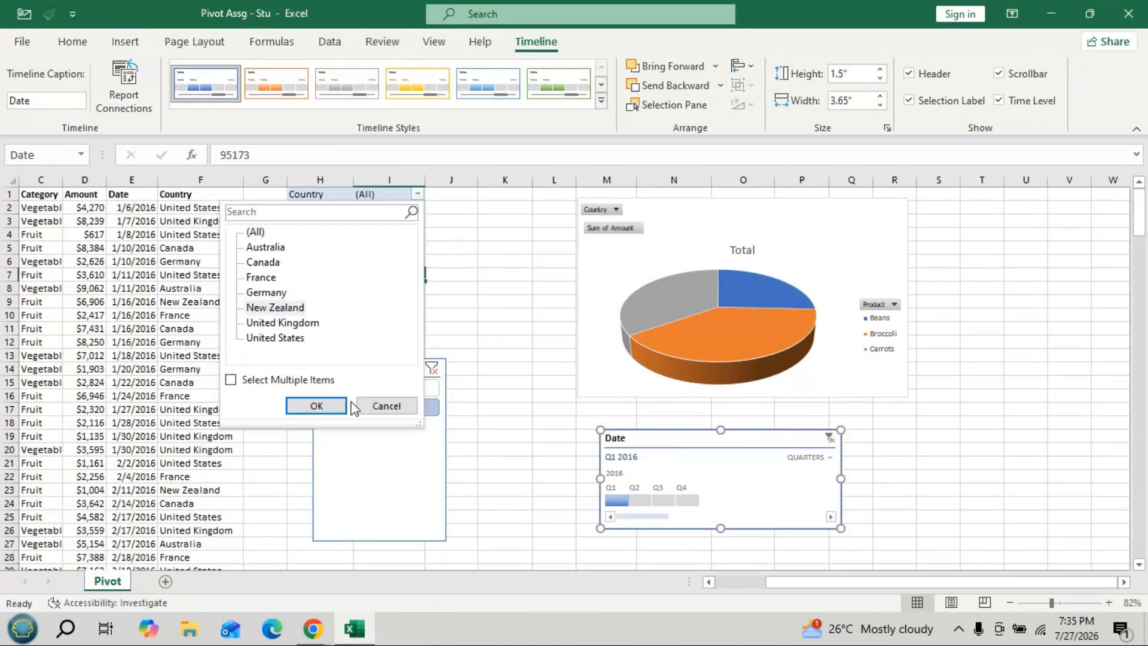
click(297, 311)
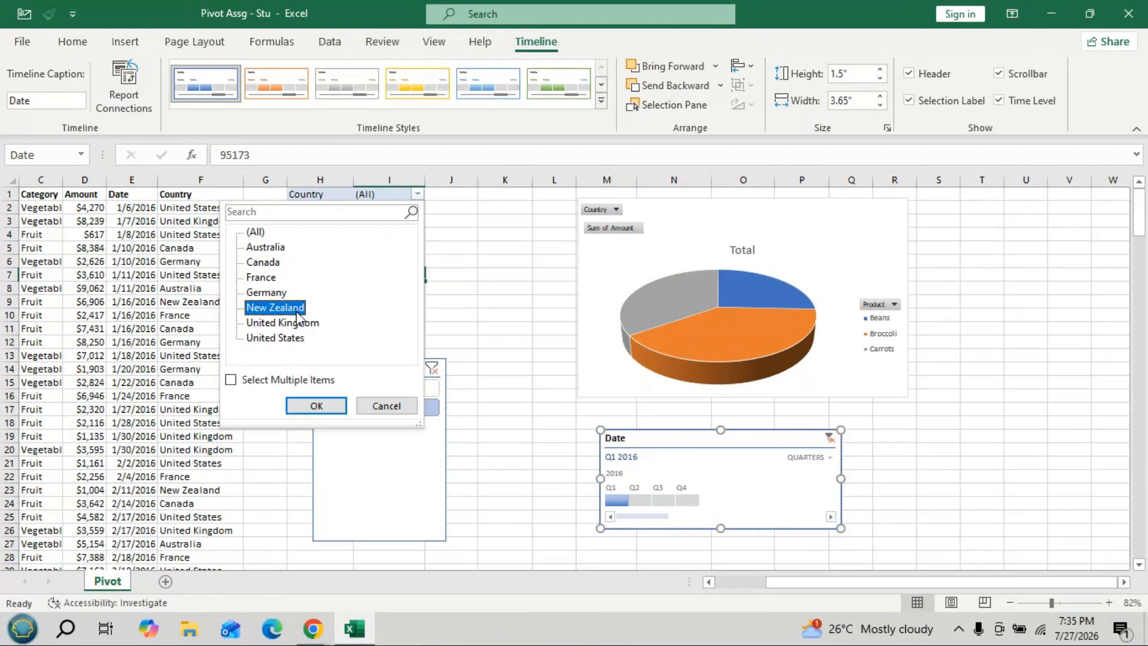
click(319, 407)
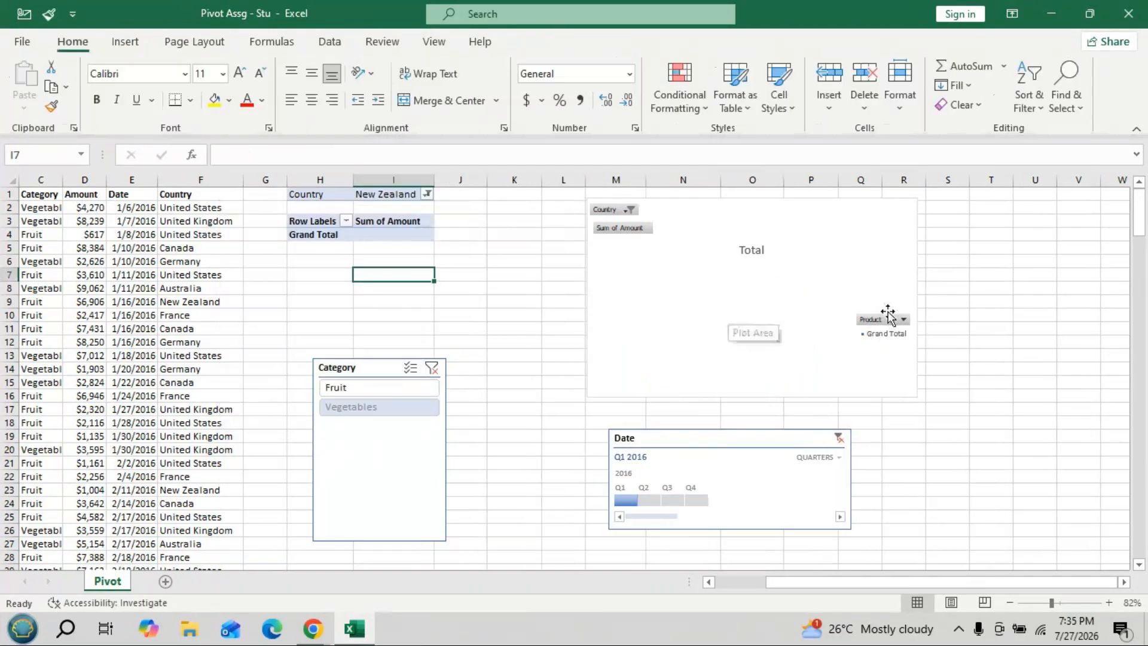
click(349, 389)
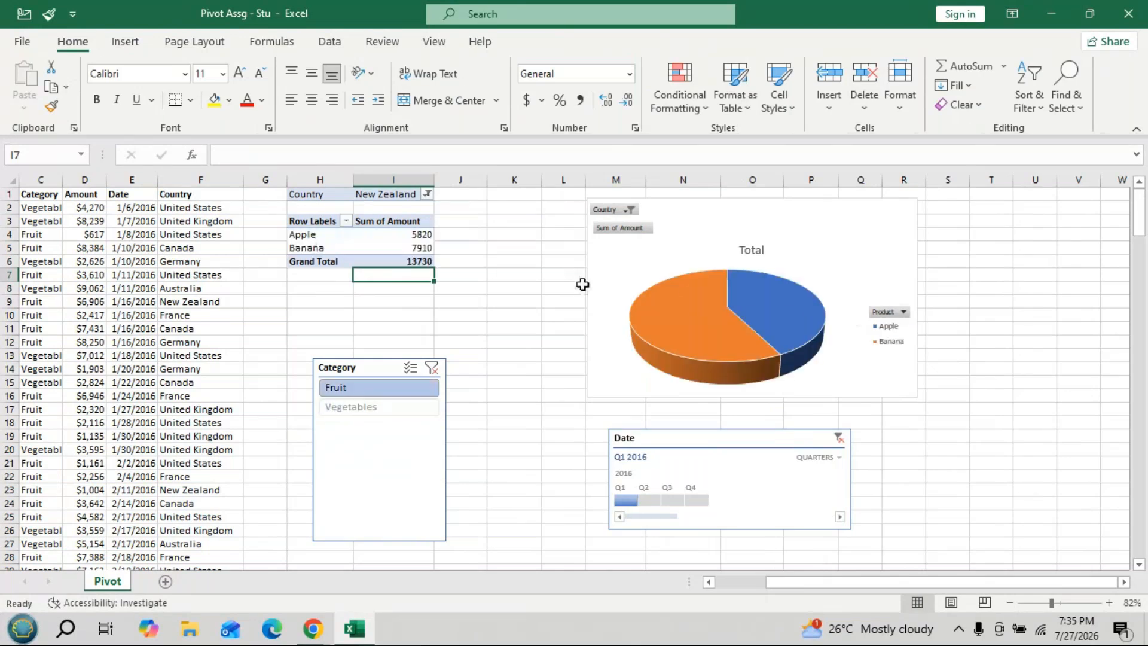
- Switch Country to Canada, view Vegetables, then include Fruit again
click(425, 194)
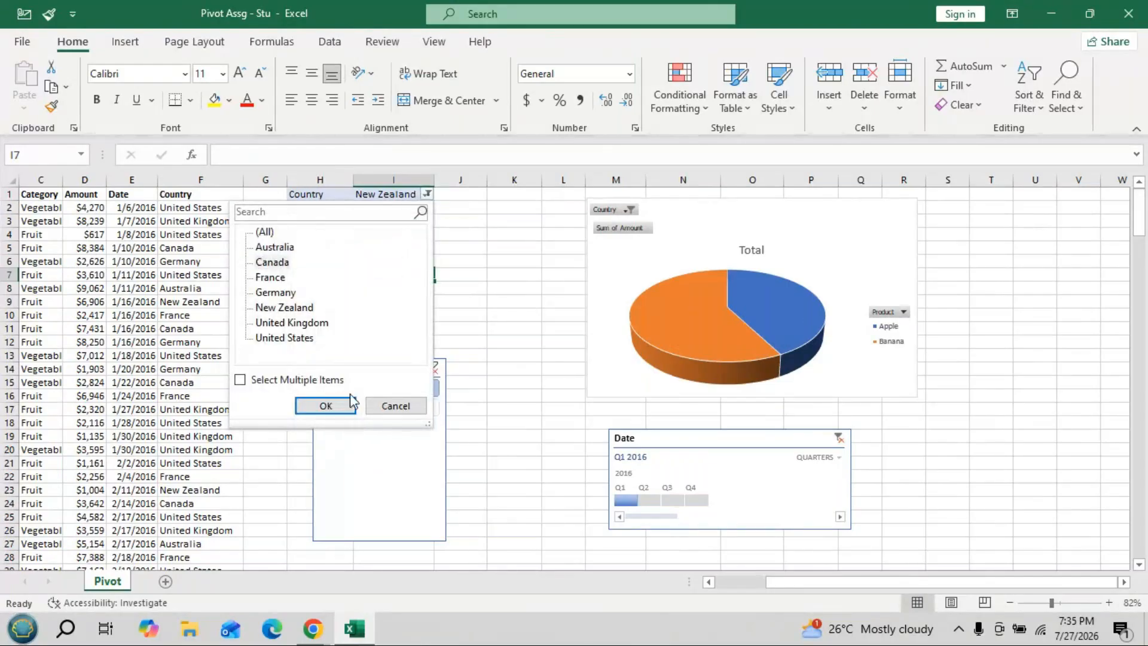
click(327, 405)
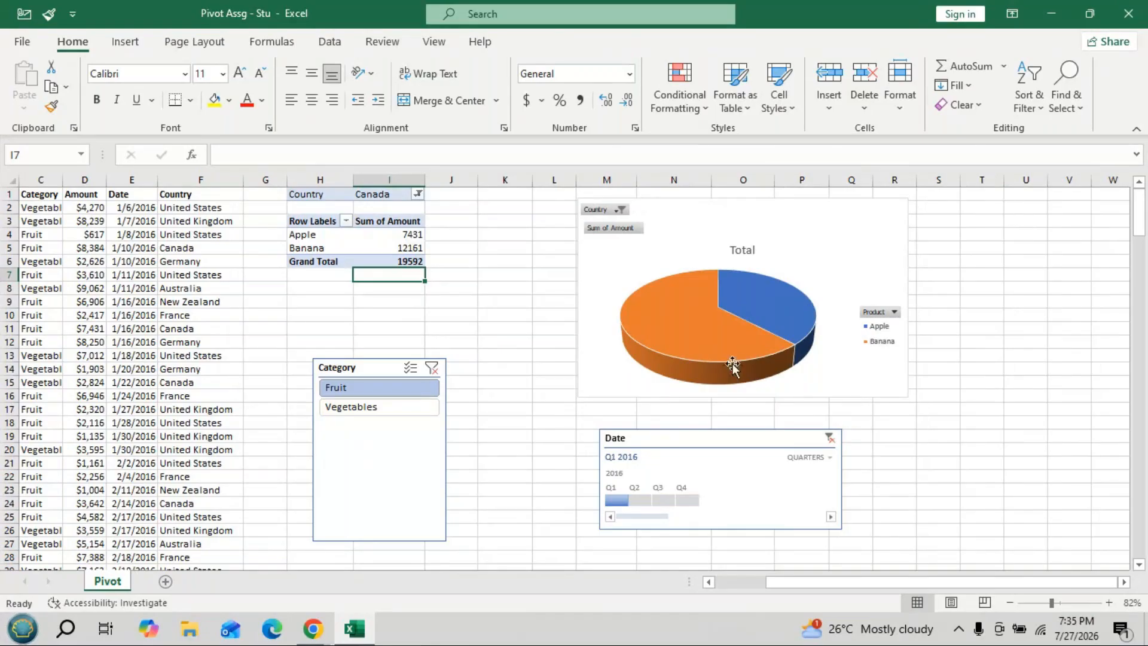
click(377, 409)
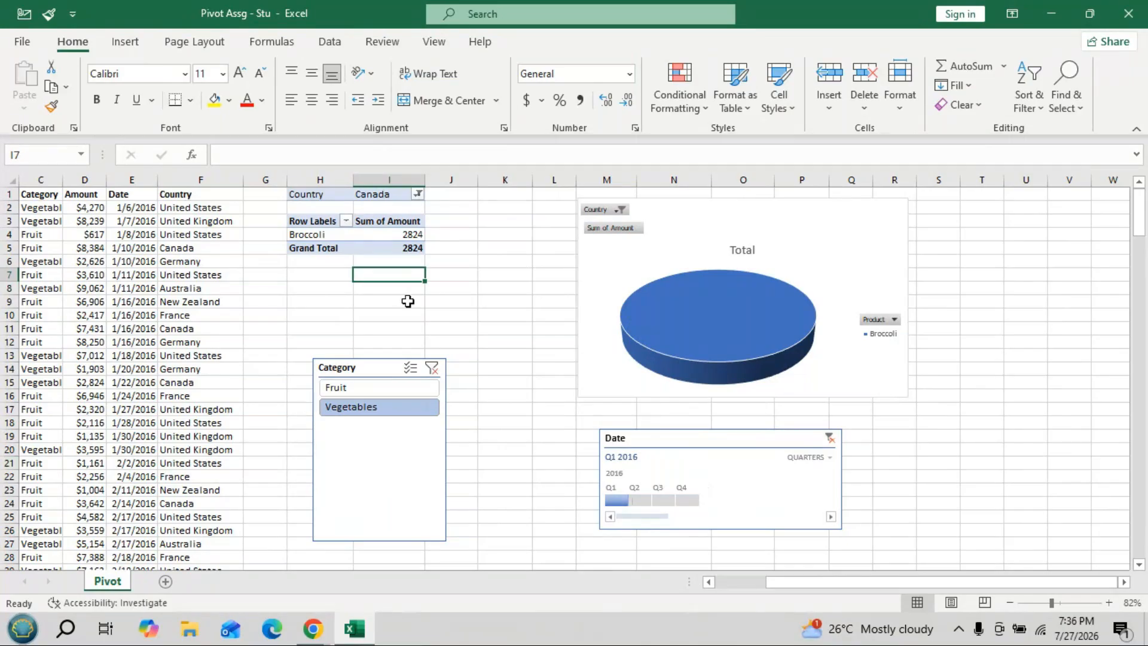
ctrl+click(403, 391)
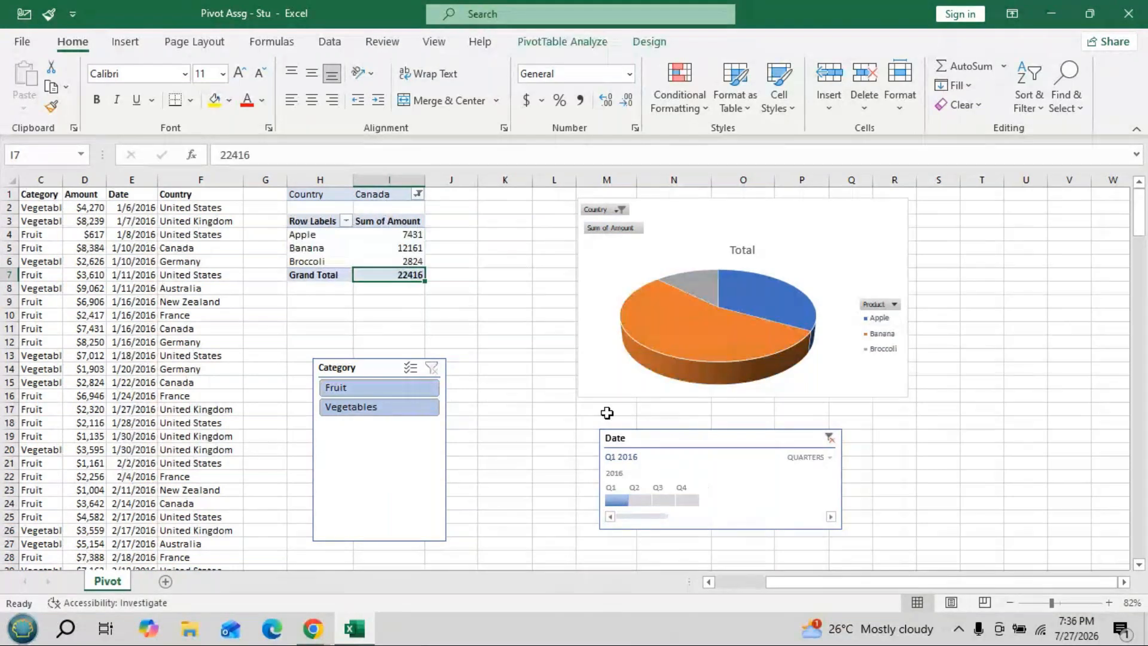
- Reset Country to (All) and group the timeline by months (total 256991)
click(417, 196)
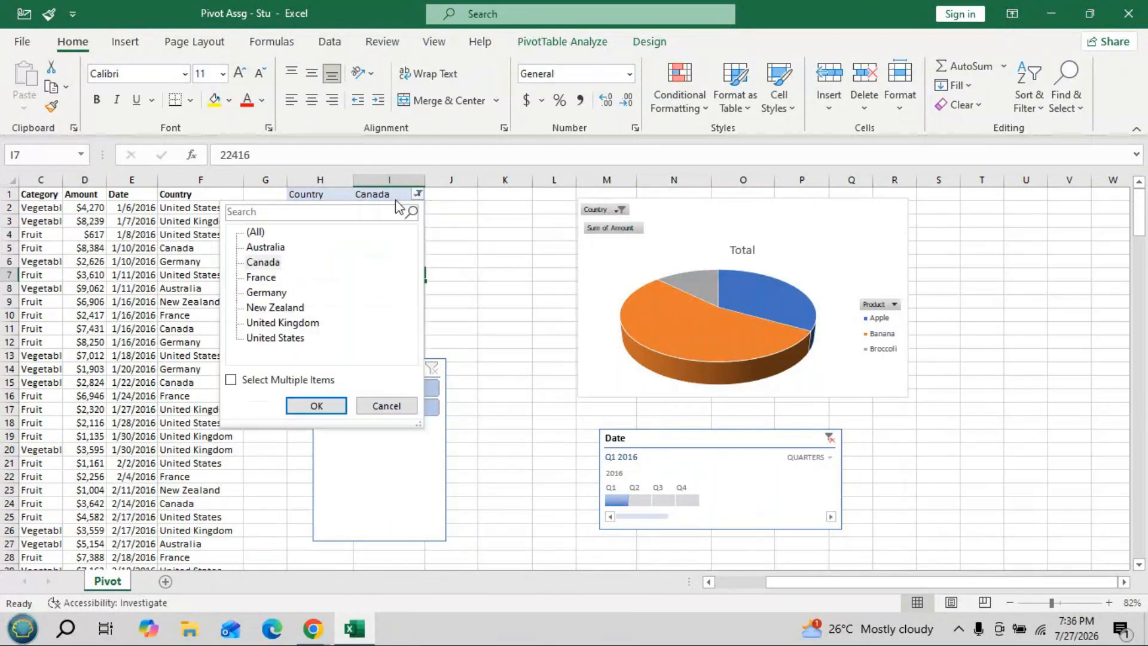
click(257, 233)
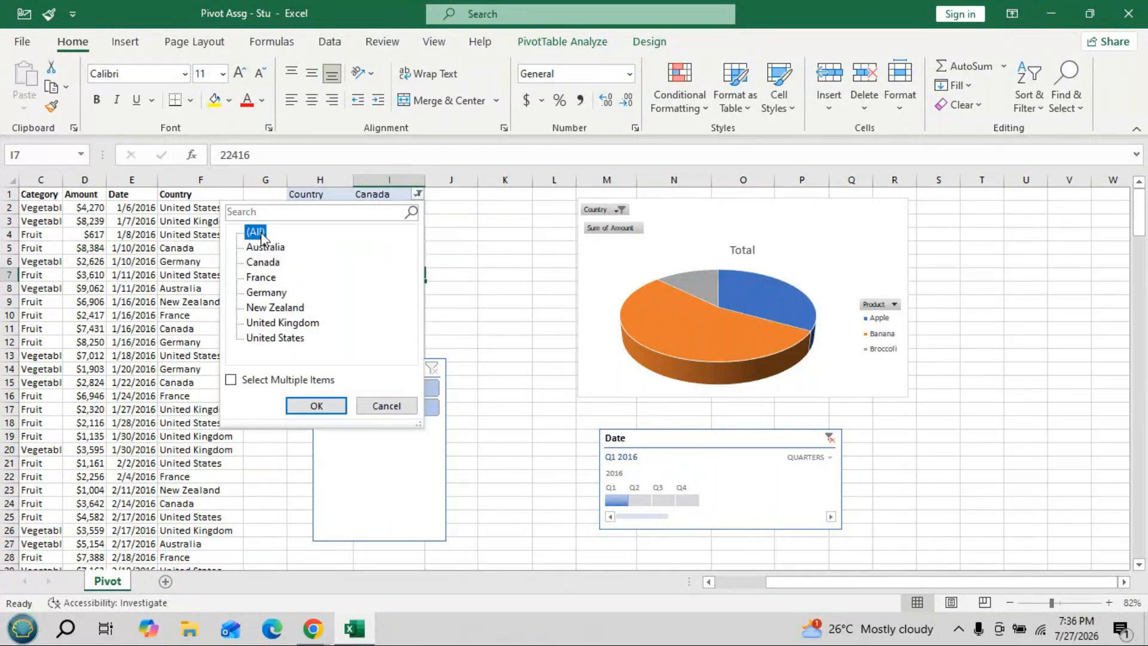
click(315, 405)
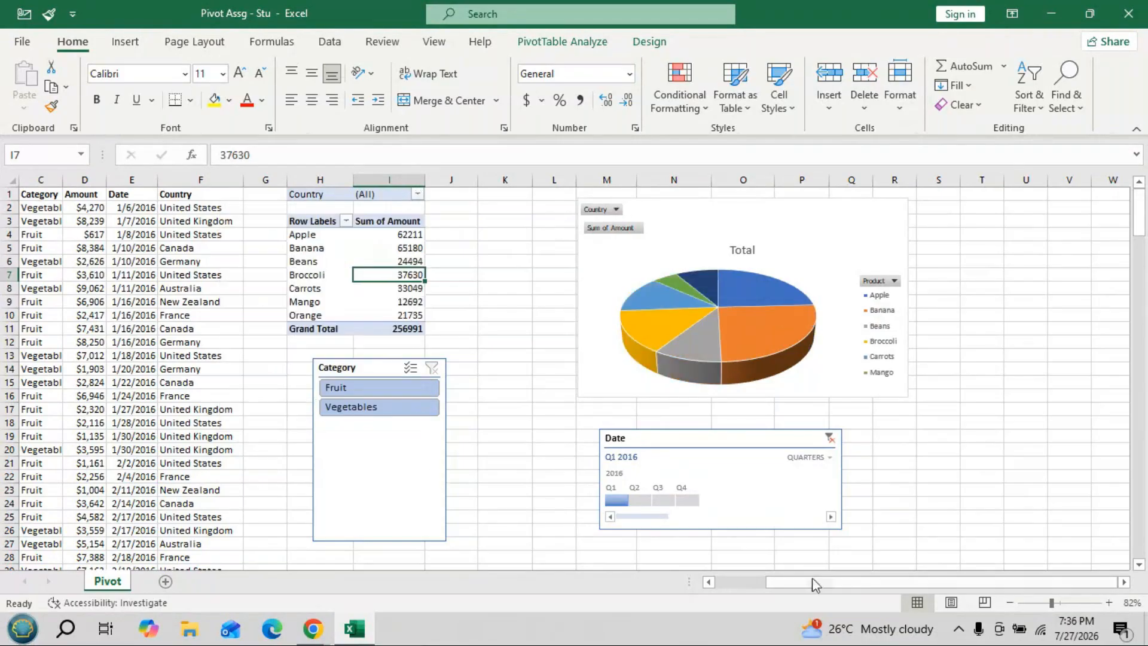
click(831, 458)
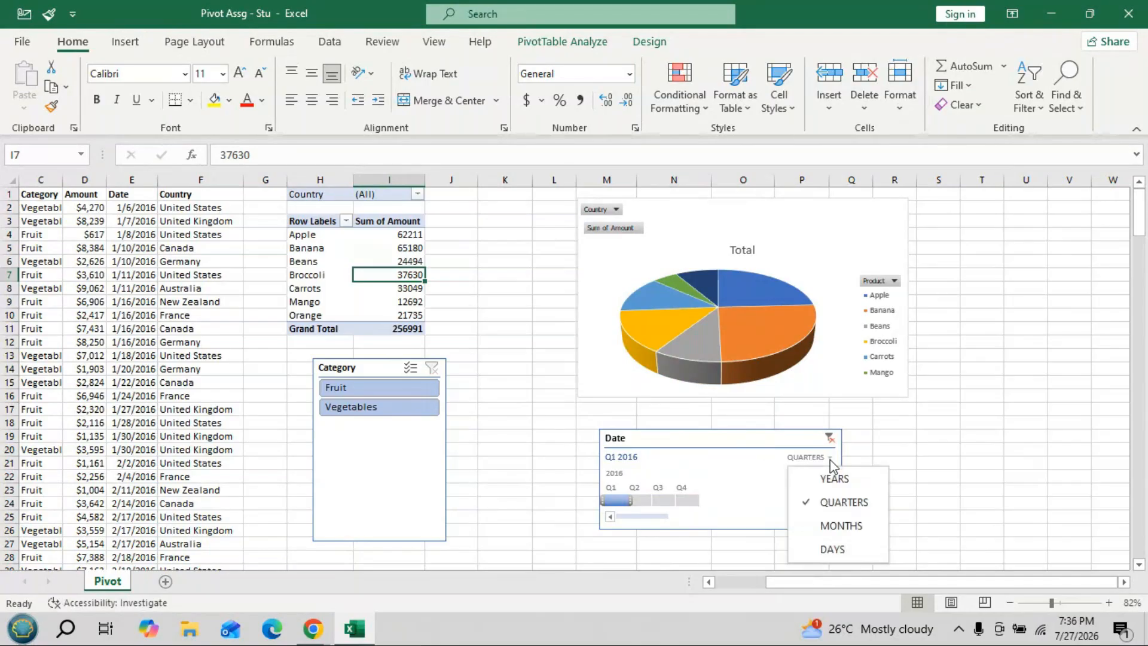
click(844, 521)
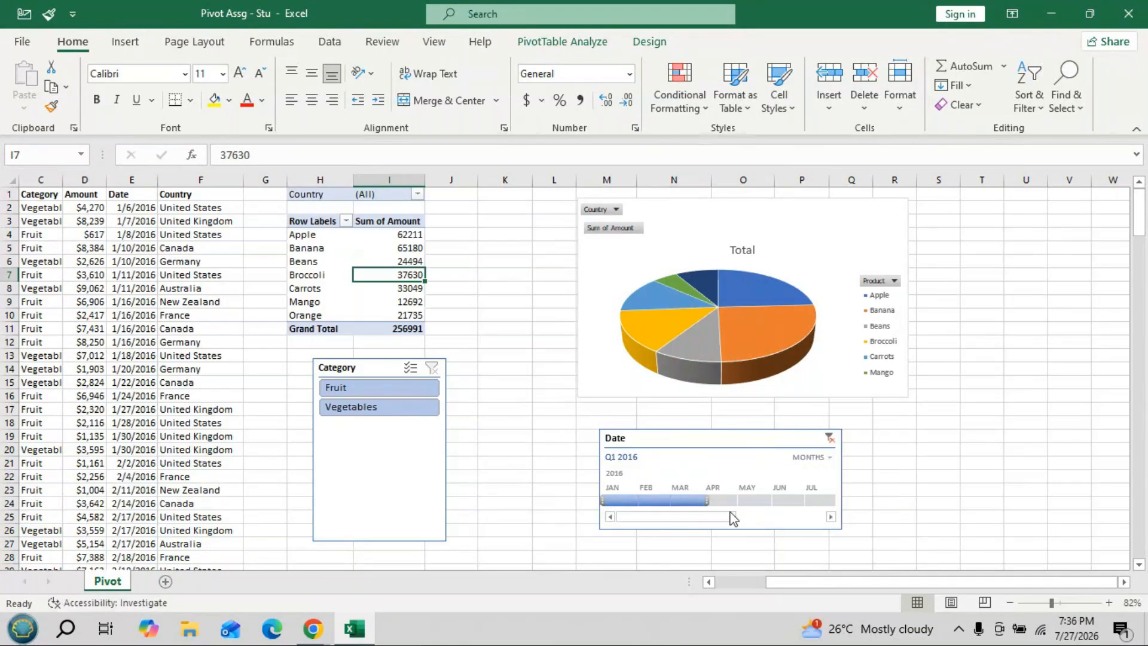
- Step the timeline through January, February and March 2016, ending on March (total 104566)
click(623, 495)
click(655, 501)
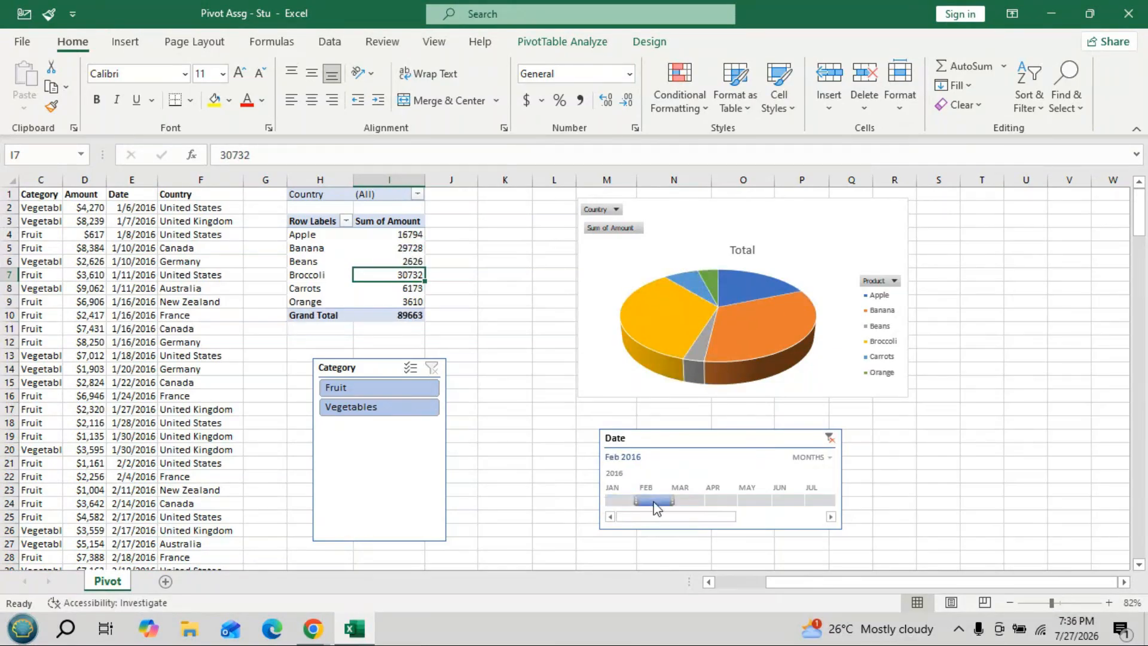
click(695, 498)
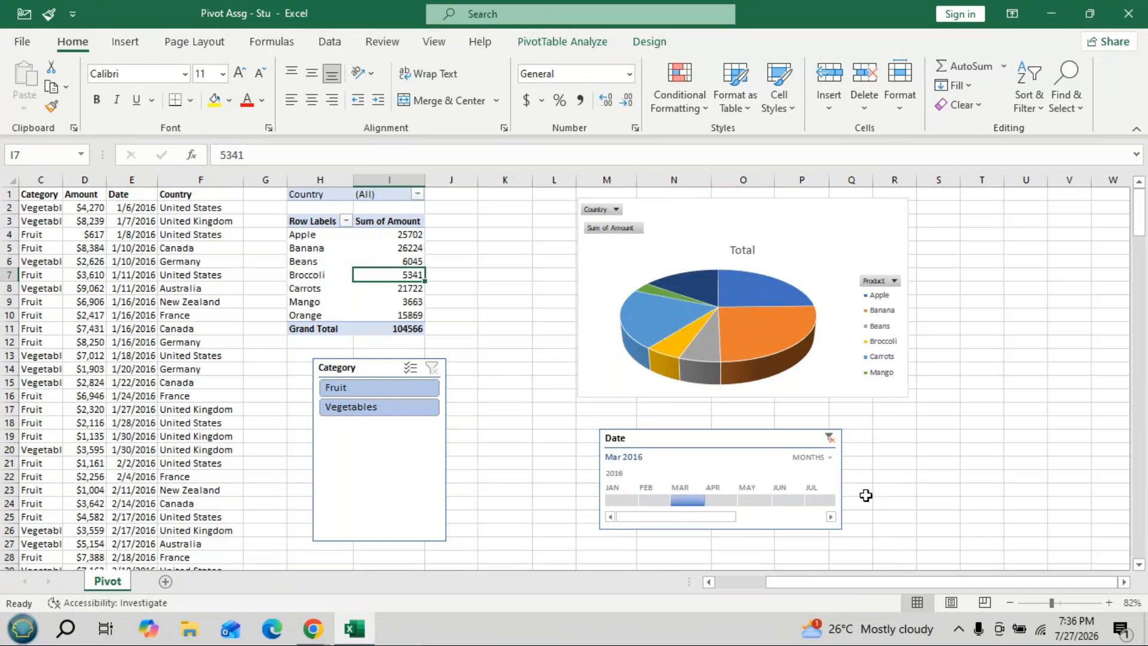
click(829, 460)
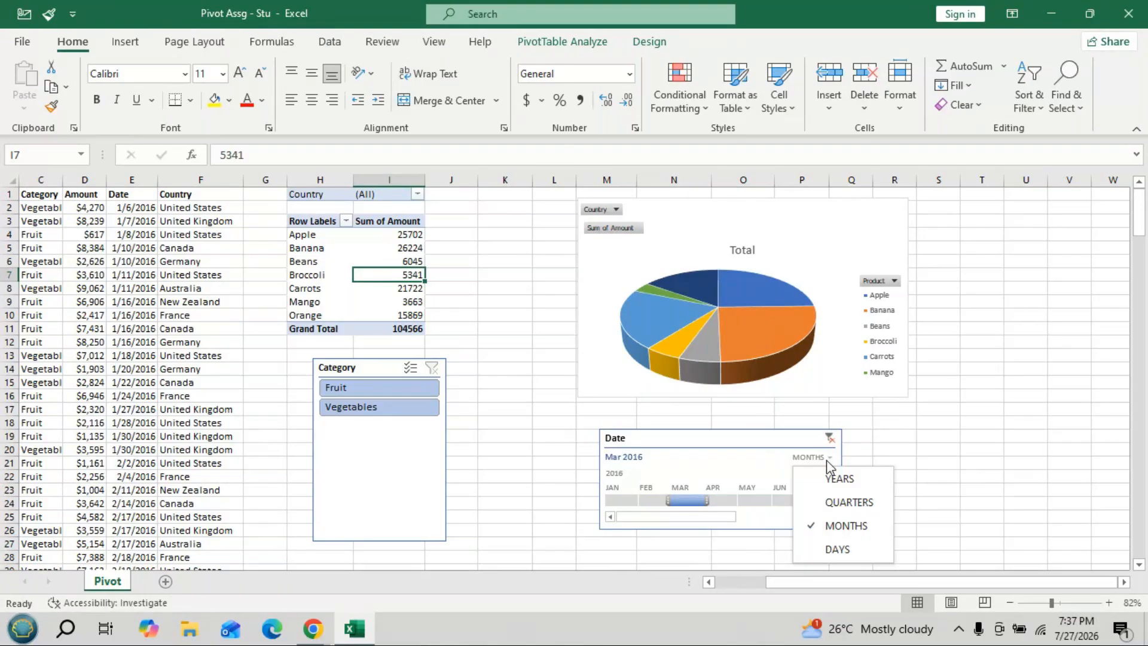
- Delete the Date timeline, restoring total 1029734, and start a new timeline with Date ticked
click(704, 444)
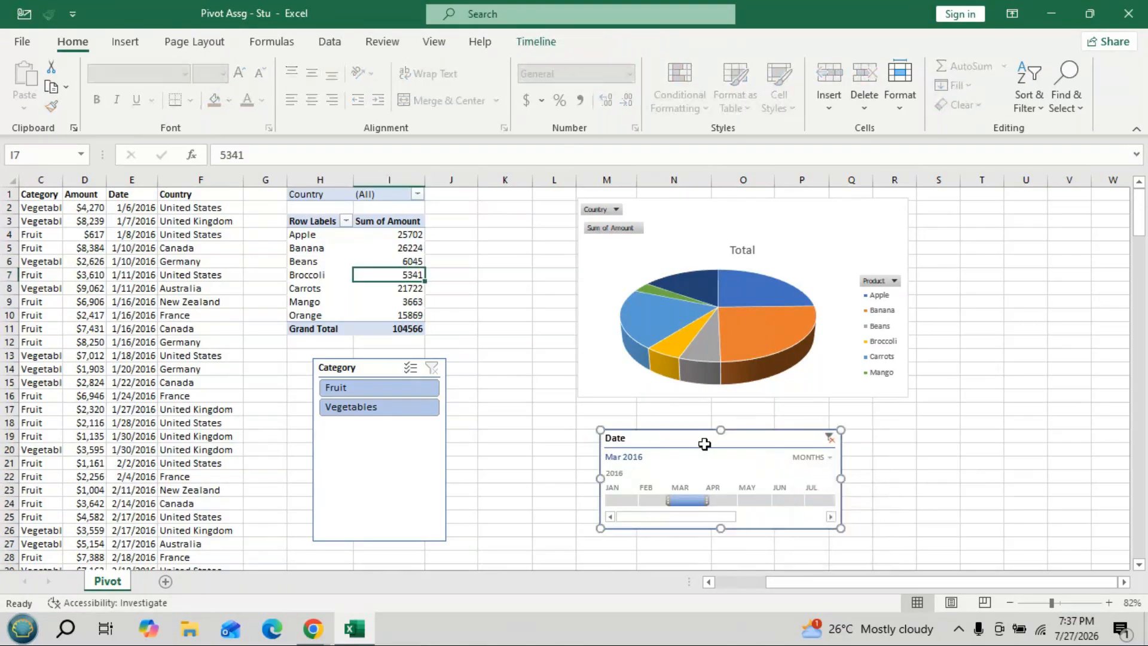
key(Delete)
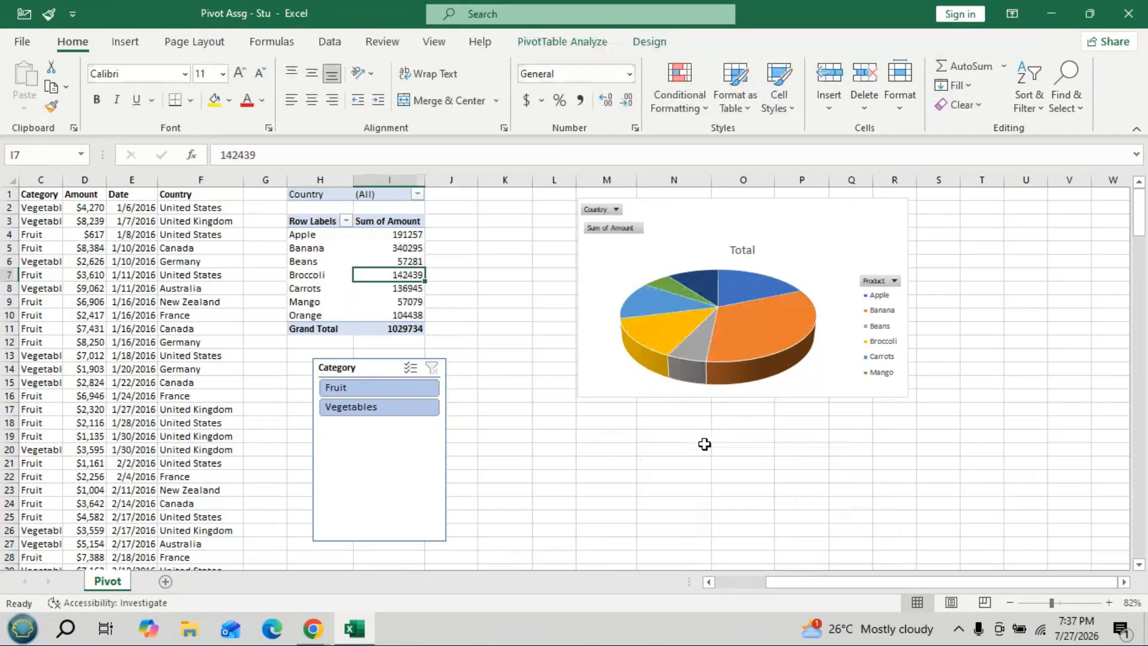
click(557, 43)
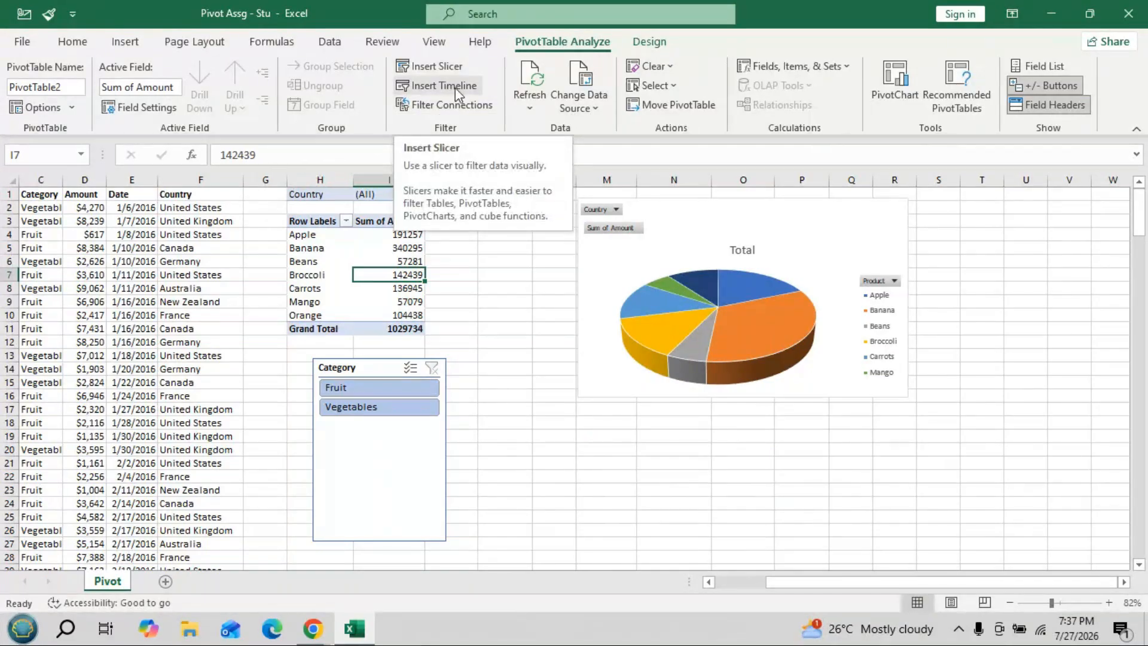
click(440, 67)
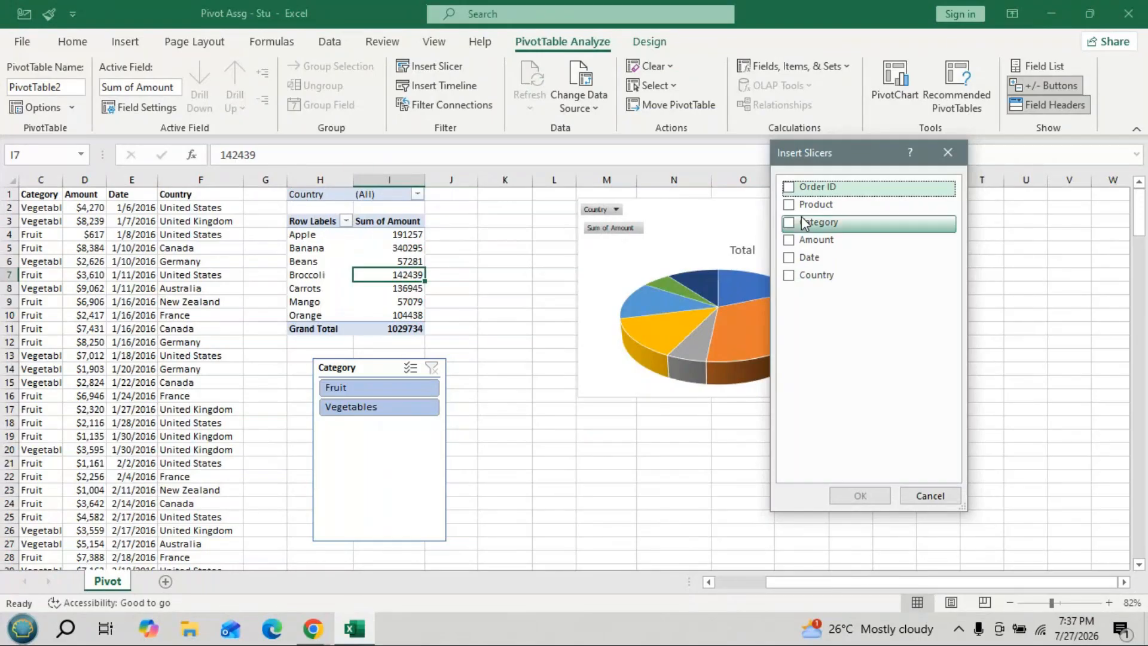
click(948, 153)
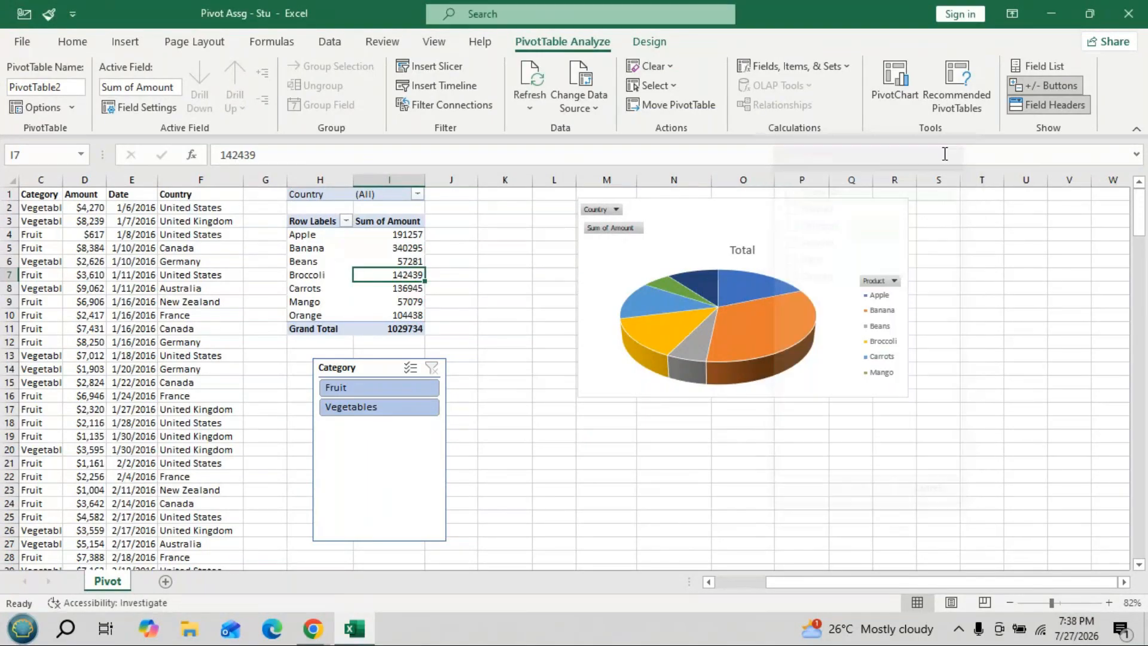
click(465, 89)
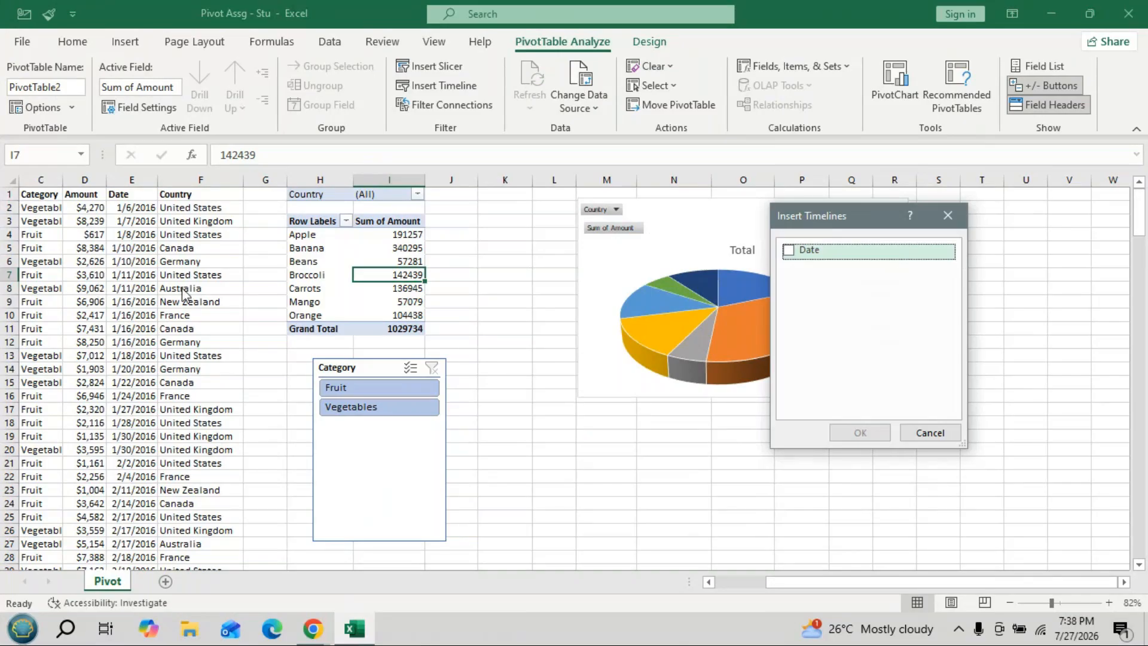
click(788, 251)
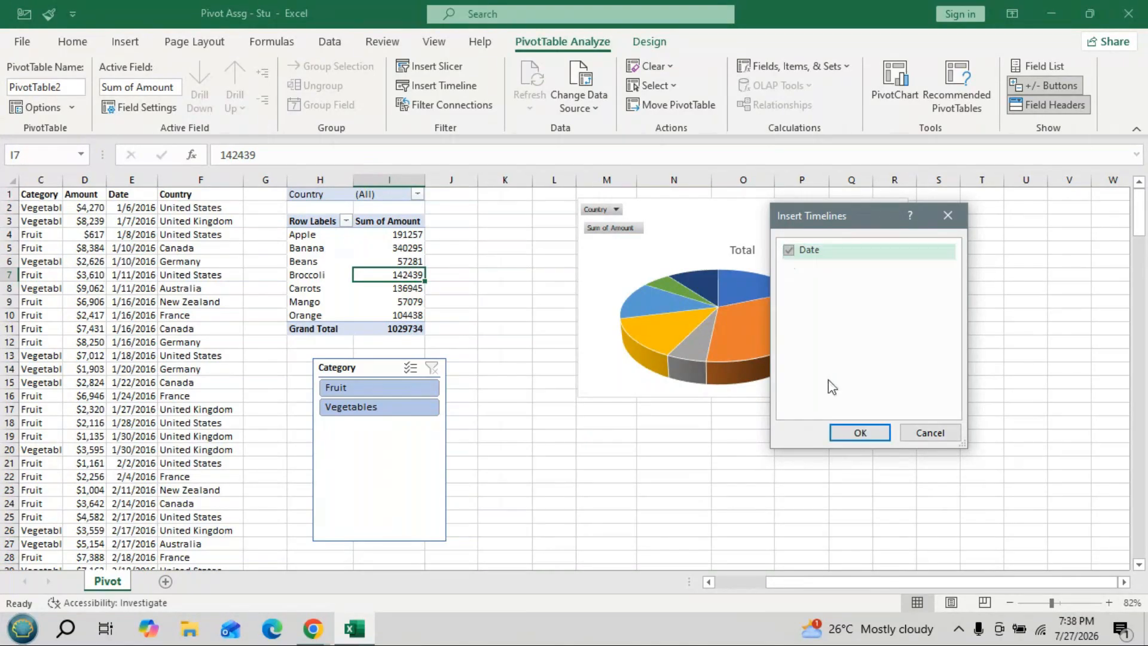
- Insert the new Date timeline below the pie chart and cycle its time level, leaving months
click(859, 433)
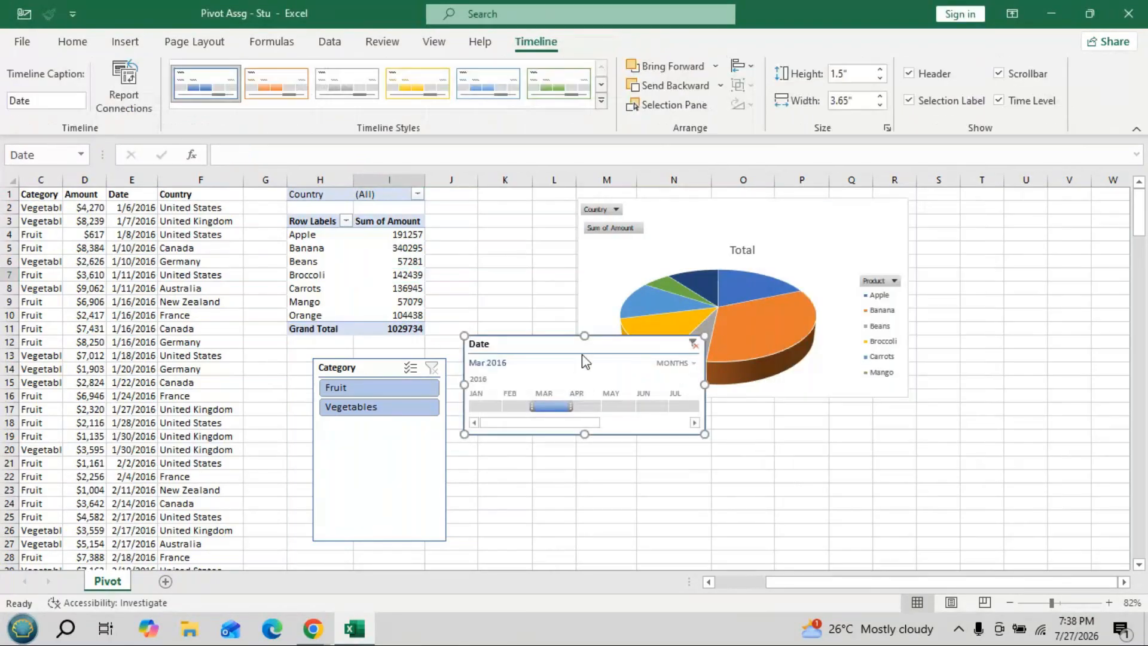
drag(583, 353, 591, 389)
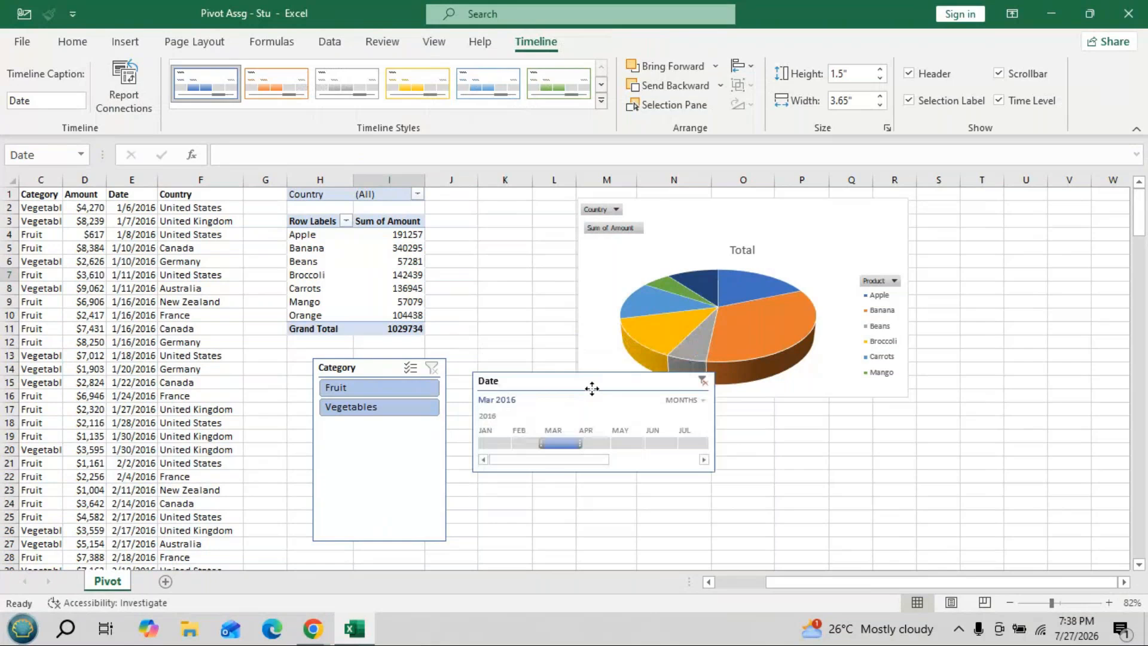
drag(592, 389, 635, 430)
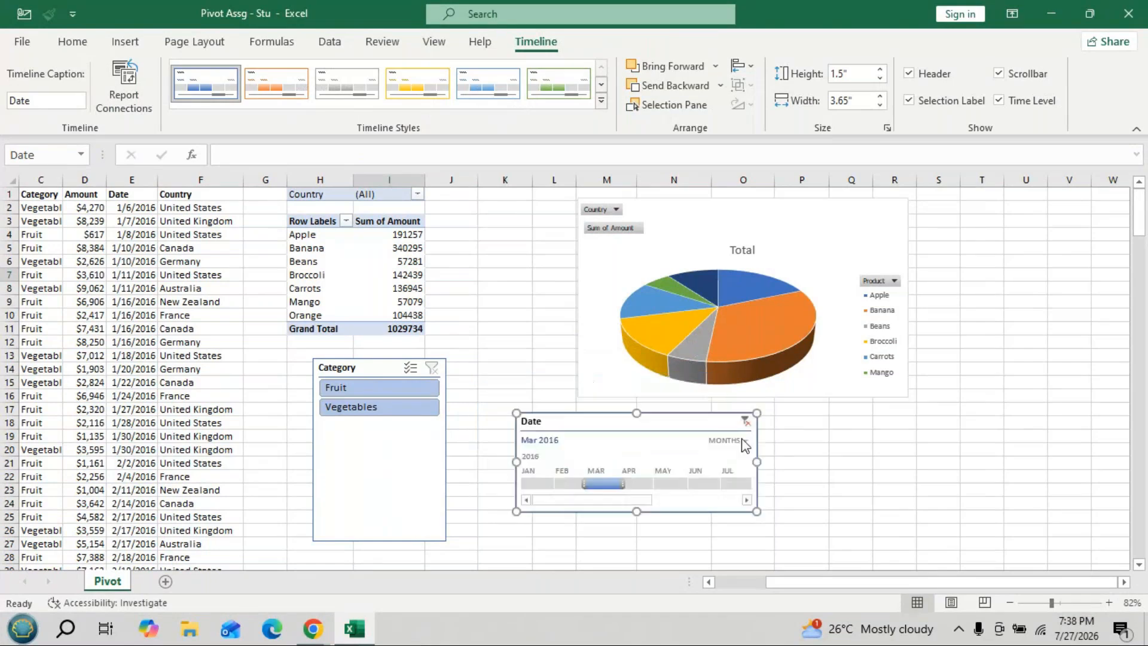
click(741, 441)
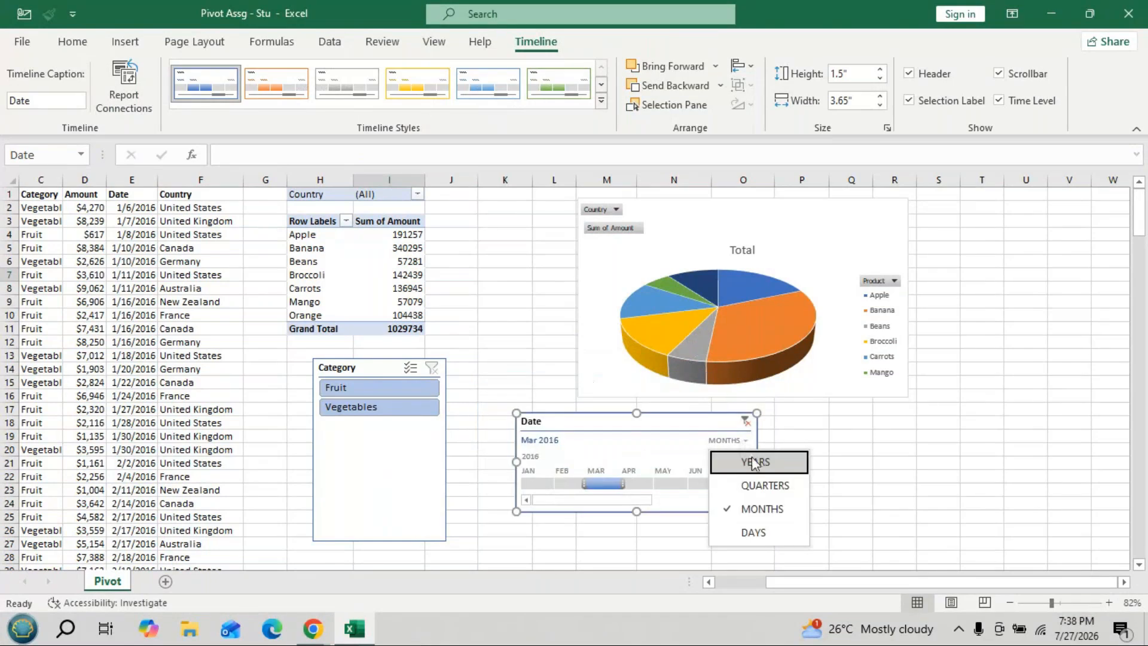
click(754, 462)
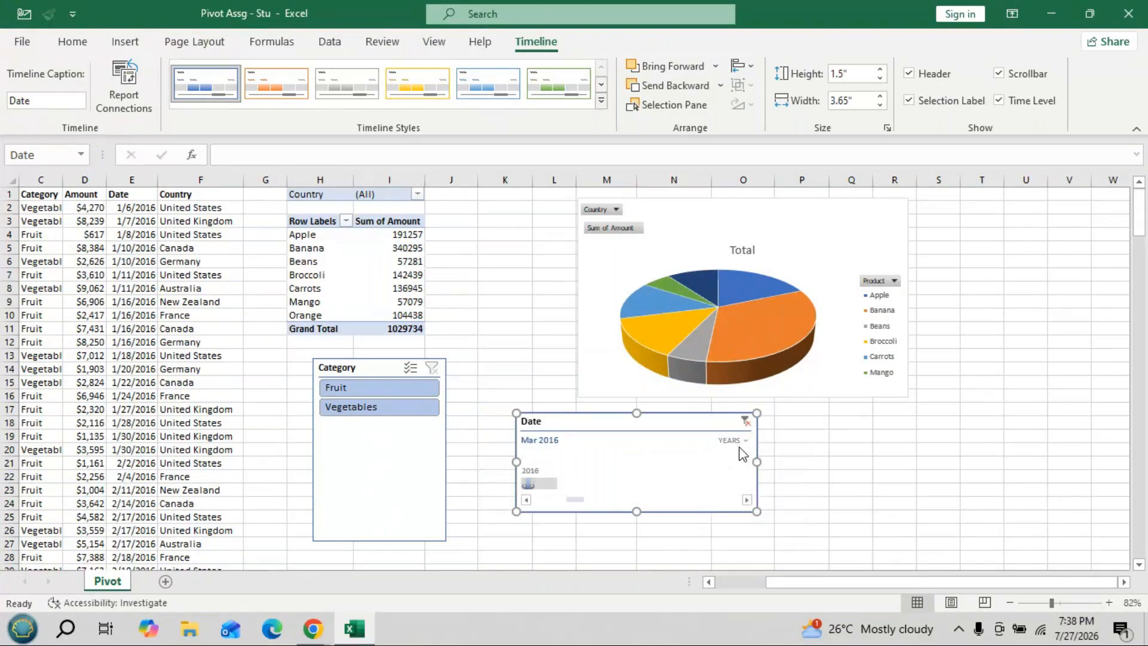
click(739, 444)
click(769, 485)
click(738, 447)
click(758, 508)
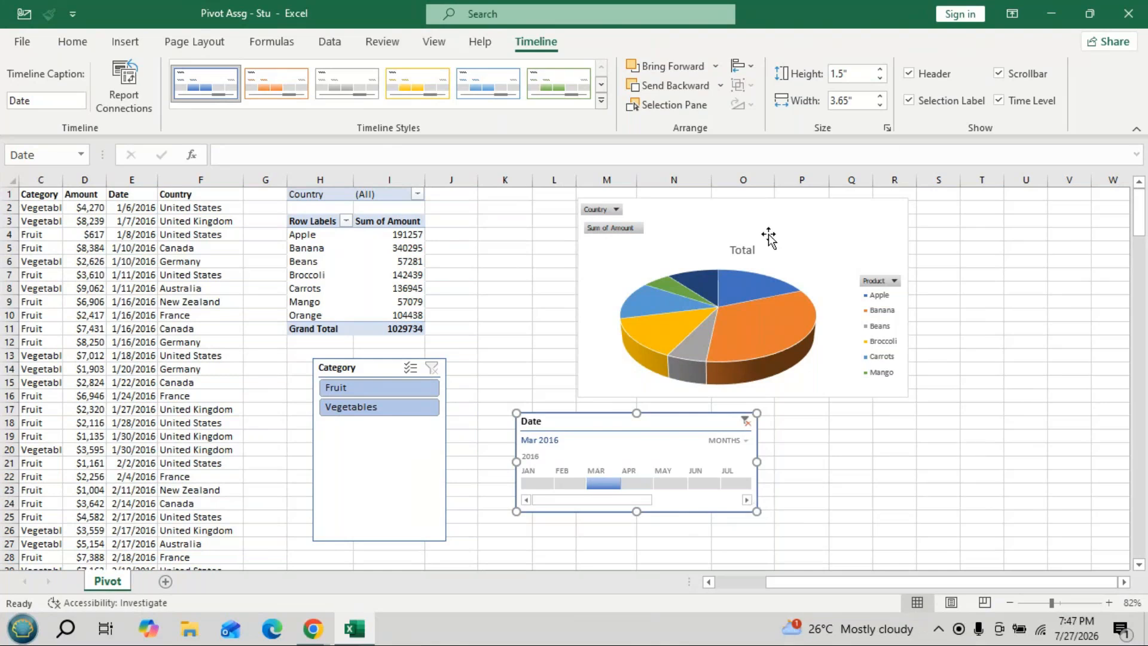
- Switch from Excel to the GoTo Meeting window in Chrome
click(1050, 12)
mouse_move(313, 628)
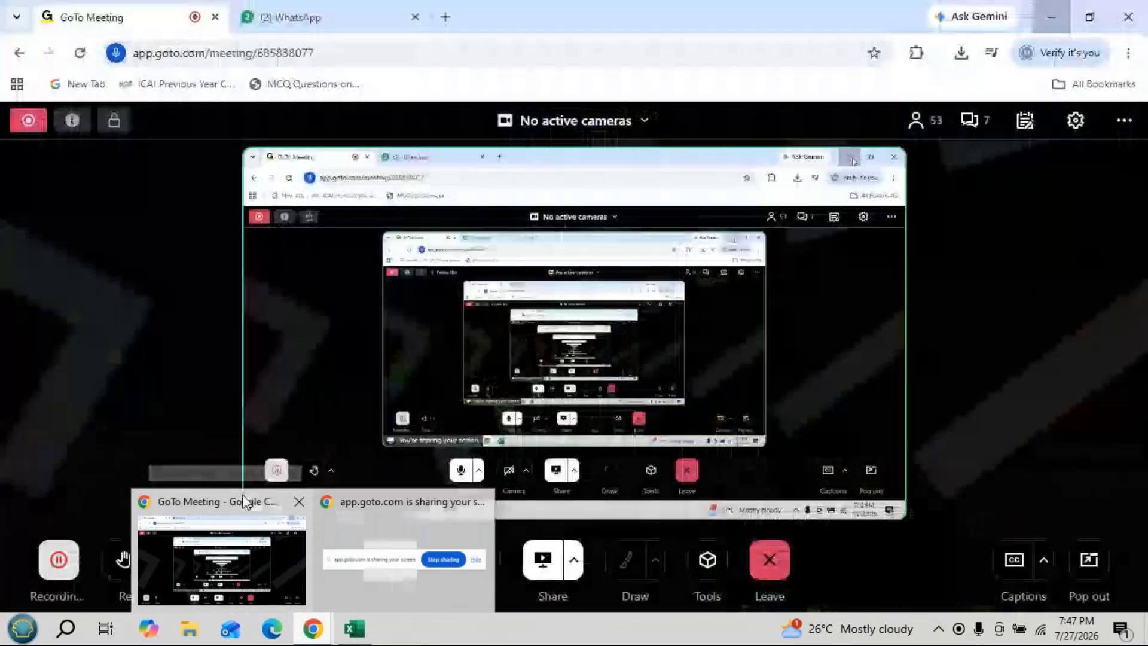
click(242, 494)
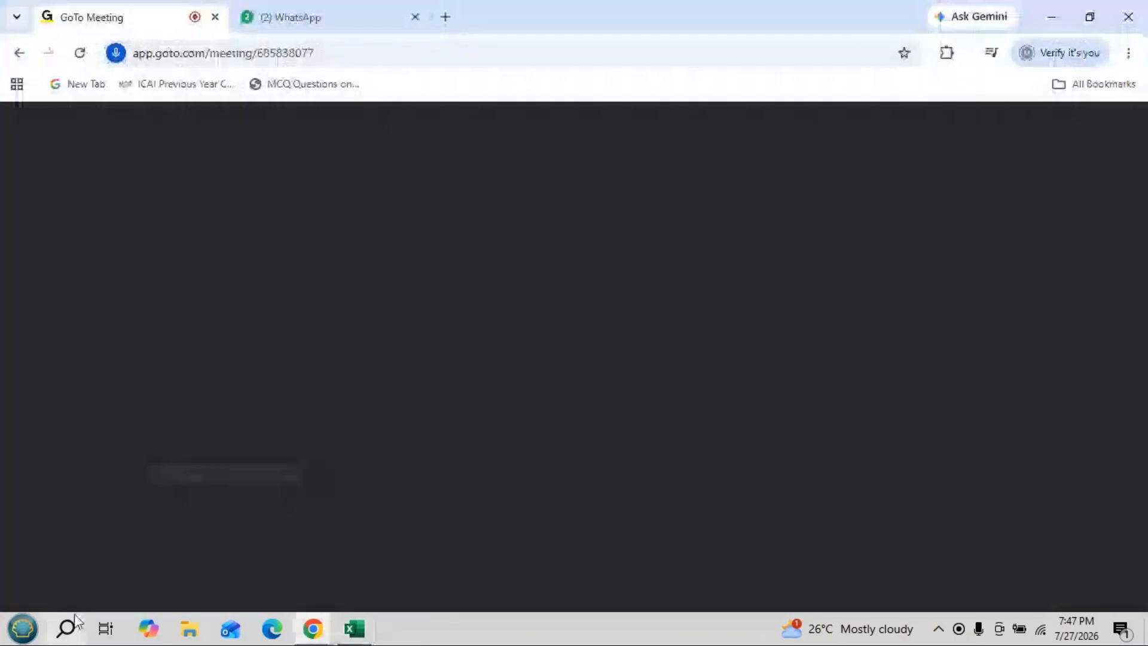